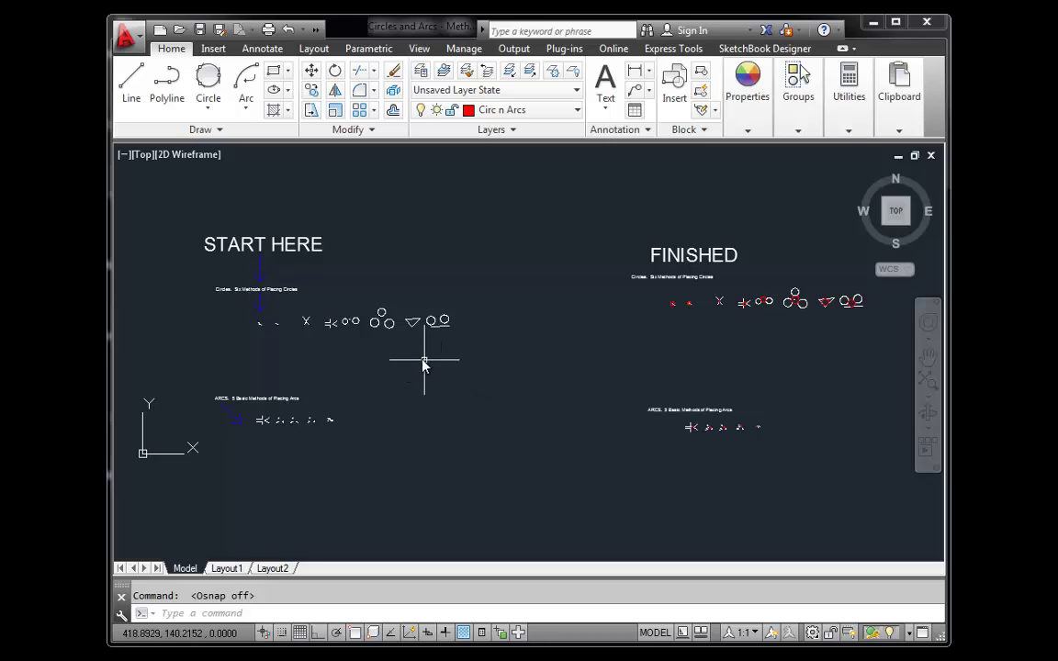
Examine the circle exercises under START HERE, closing in on the "Circle, Center Radius 3" exercise.
{"action": "mouse_move", "coordinate": [306, 353]}
{"action": "middle_mouse_down"}
{"action": "mouse_move", "coordinate": [317, 364]}
{"action": "mouse_move", "coordinate": [343, 354]}
{"action": "mouse_move", "coordinate": [512, 399]}
{"action": "middle_mouse_up"}
{"action": "scroll", "coordinate": [335, 354], "scroll_direction": "up", "scroll_amount": 8}
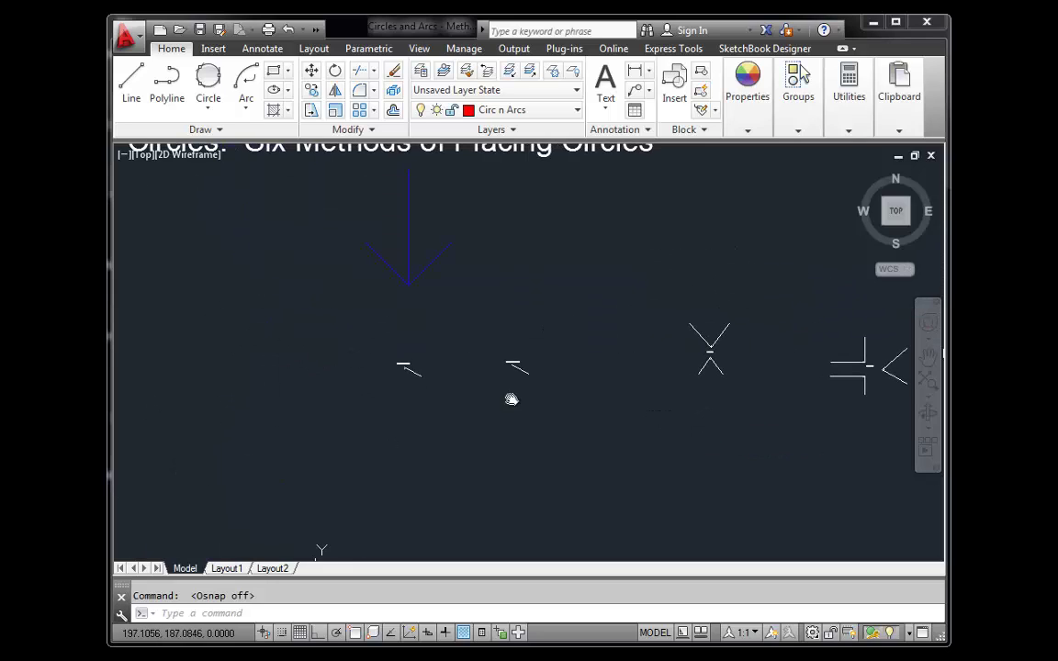
{"action": "scroll", "coordinate": [385, 371], "scroll_direction": "up", "scroll_amount": 4}
{"action": "scroll", "coordinate": [420, 355], "scroll_direction": "down", "scroll_amount": 10}
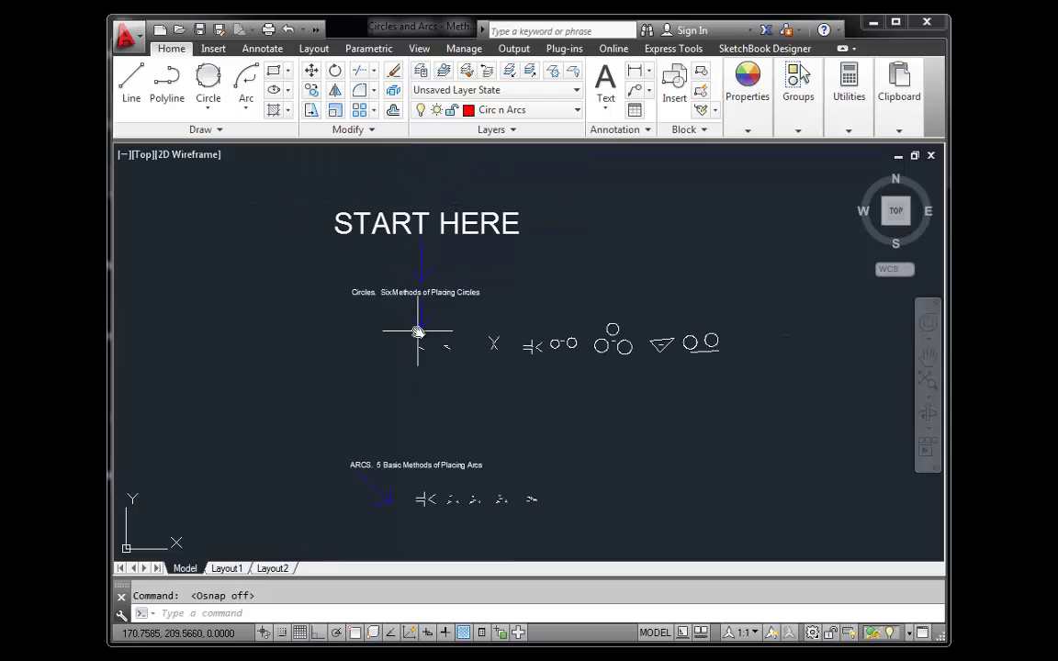
{"action": "scroll", "coordinate": [409, 333], "scroll_direction": "up", "scroll_amount": 2}
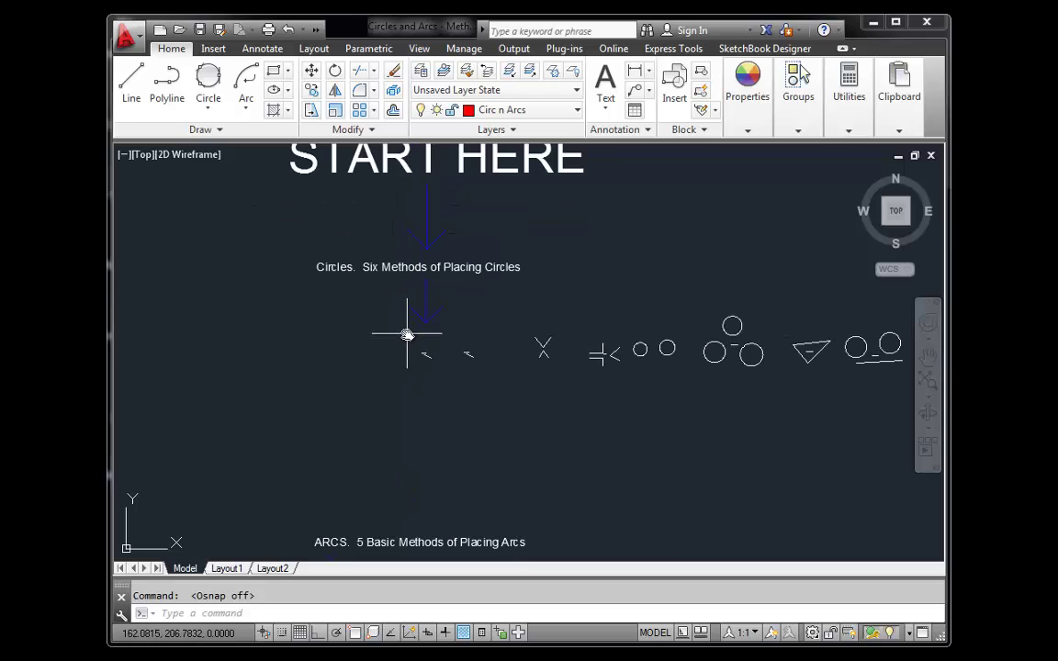
{"action": "middle_click_drag", "start_coordinate": [361, 297], "coordinate": [359, 310]}
{"action": "scroll", "coordinate": [387, 304], "scroll_direction": "up", "scroll_amount": 4}
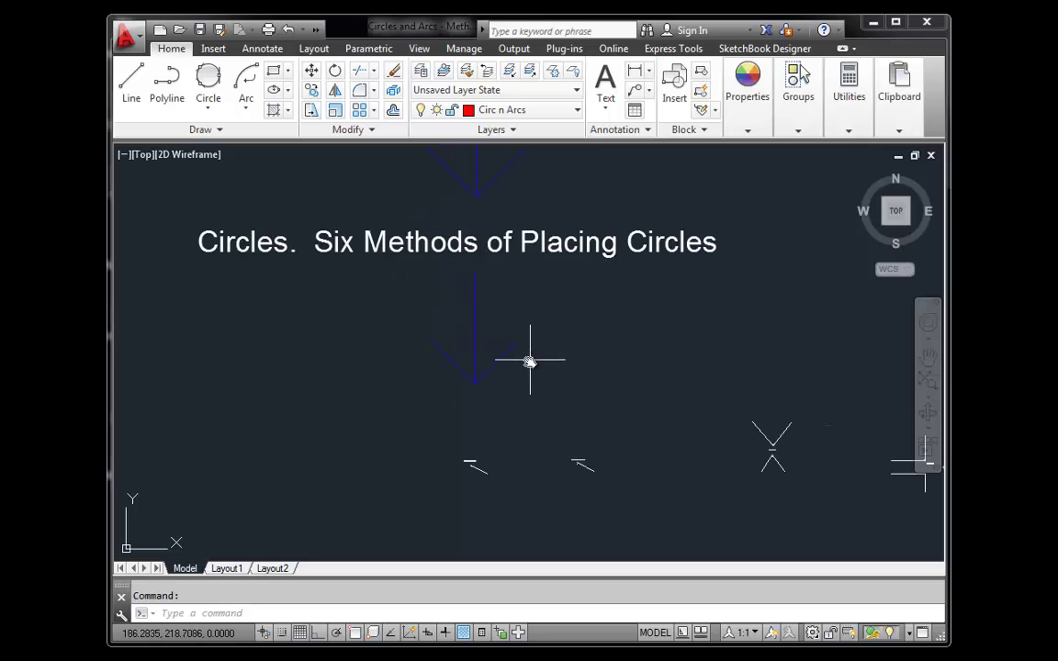
{"action": "middle_click_drag", "start_coordinate": [514, 364], "coordinate": [455, 333]}
{"action": "scroll", "coordinate": [406, 437], "scroll_direction": "up", "scroll_amount": 5}
{"action": "scroll", "coordinate": [404, 430], "scroll_direction": "up", "scroll_amount": 4}
{"action": "middle_click_drag", "start_coordinate": [402, 415], "coordinate": [462, 404]}
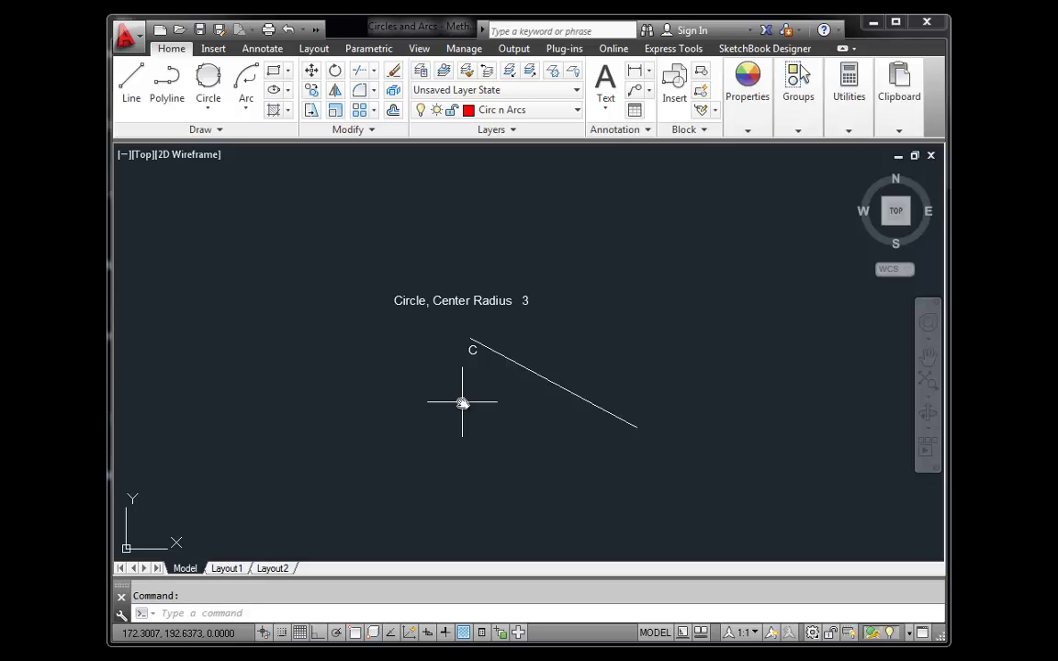
With object snap off, draw a roughly horizontal line from near the slanted line's upper end at C.
{"action": "key", "text": "F3"}
{"action": "scroll", "coordinate": [507, 388], "scroll_direction": "up", "scroll_amount": 1}
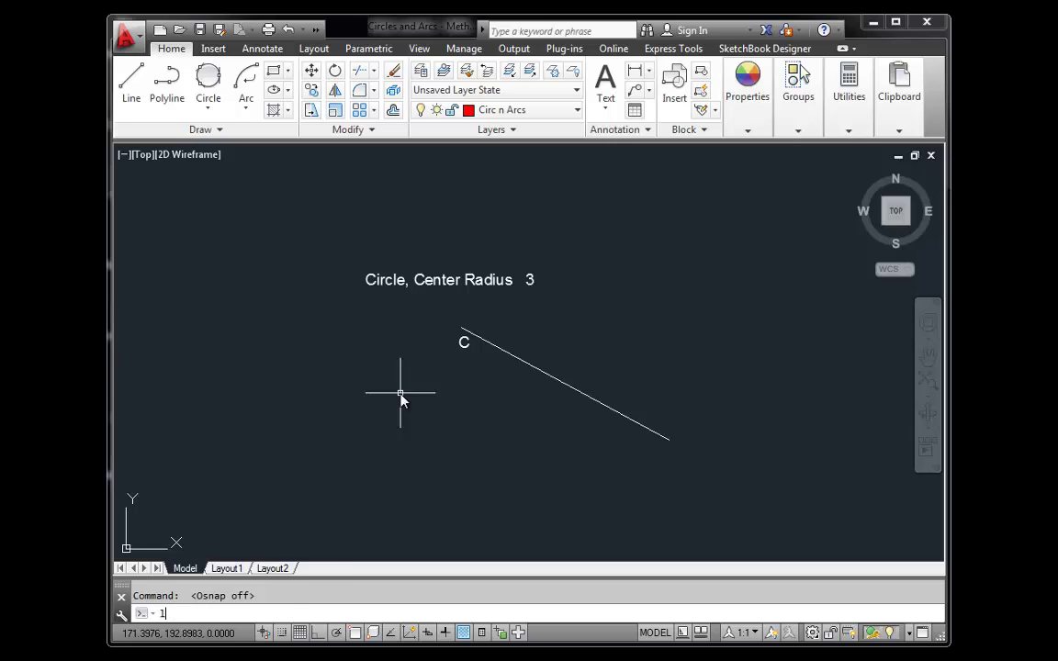
{"action": "type", "text": "l"}
{"action": "key", "text": "Return"}
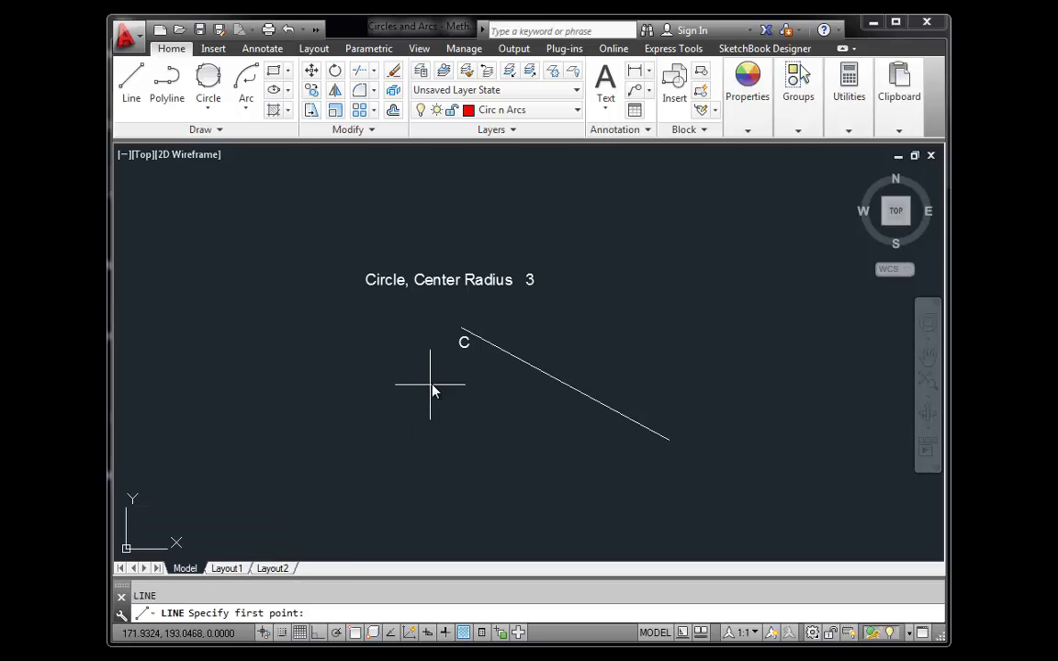
{"action": "left_click", "coordinate": [462, 328]}
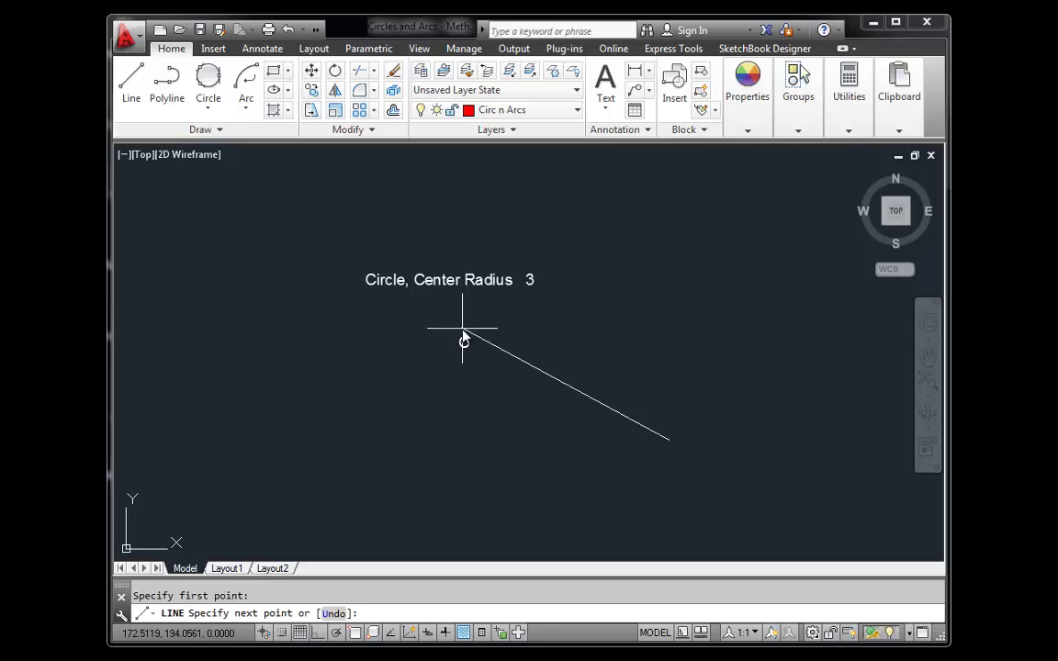
{"action": "left_click", "coordinate": [644, 329]}
{"action": "key", "text": "Escape"}
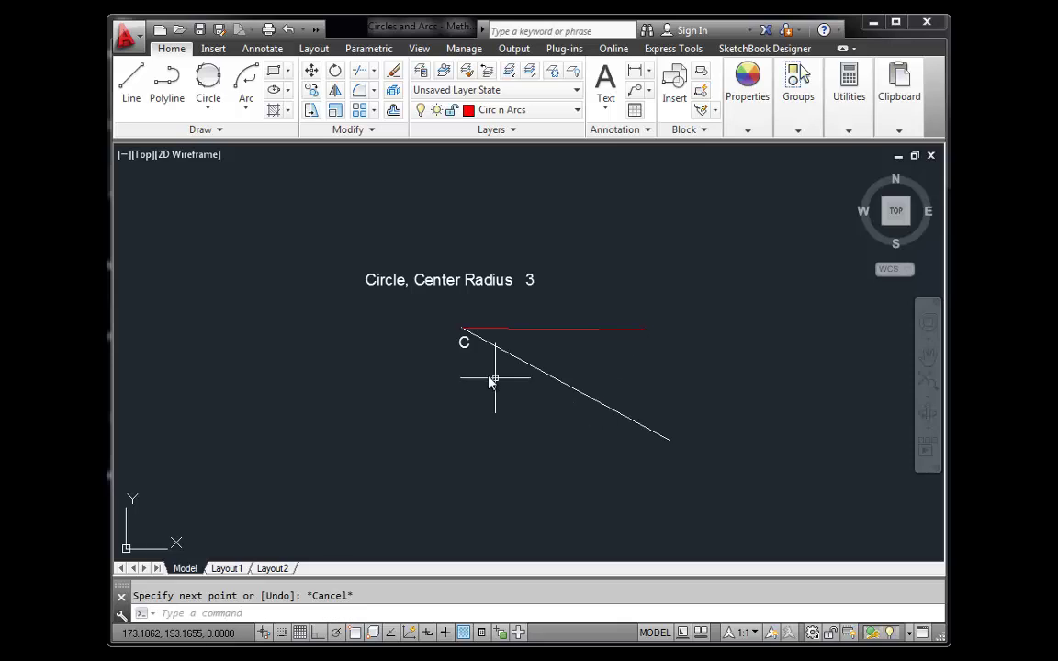
Inspect where the red line meets the slanted line at C, and erase the red line.
{"action": "scroll", "coordinate": [465, 345], "scroll_direction": "up", "scroll_amount": 4}
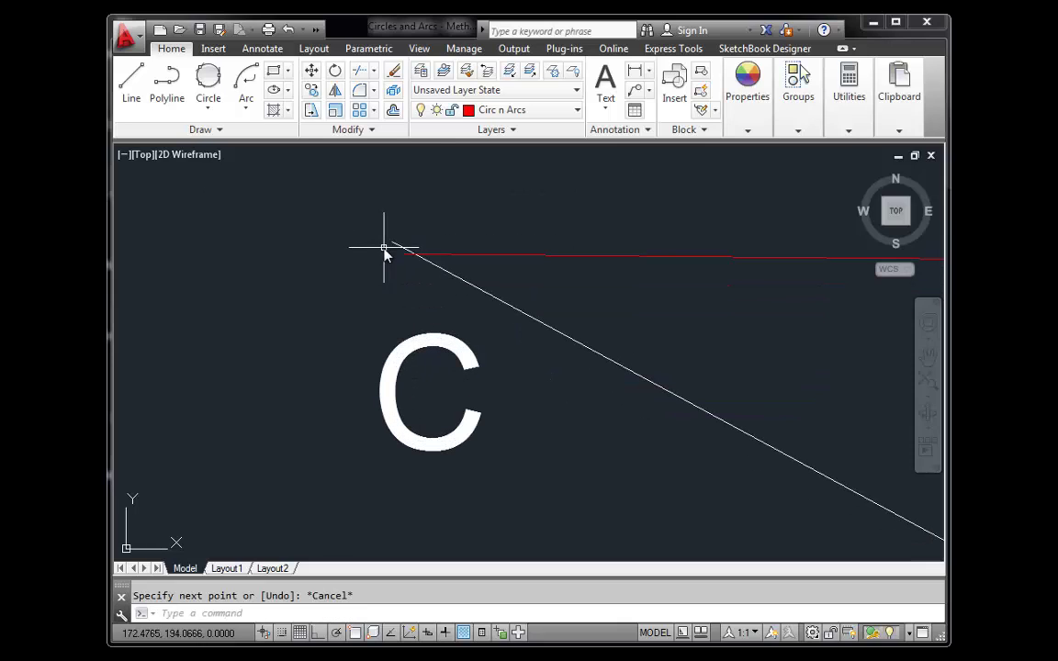
{"action": "scroll", "coordinate": [428, 294], "scroll_direction": "down", "scroll_amount": 4}
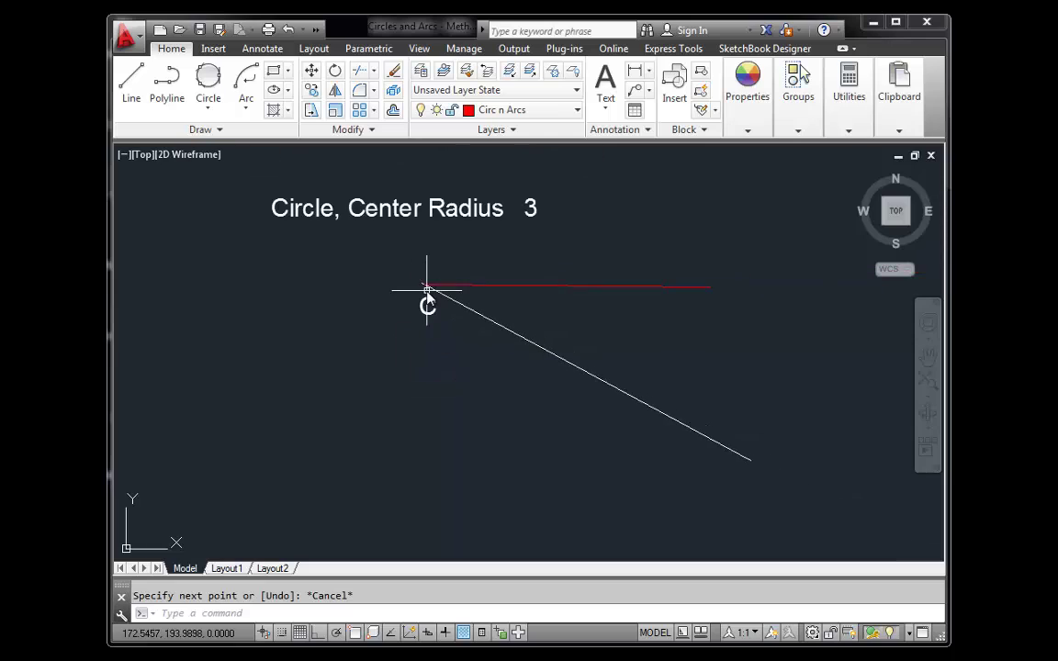
{"action": "left_click", "coordinate": [508, 288]}
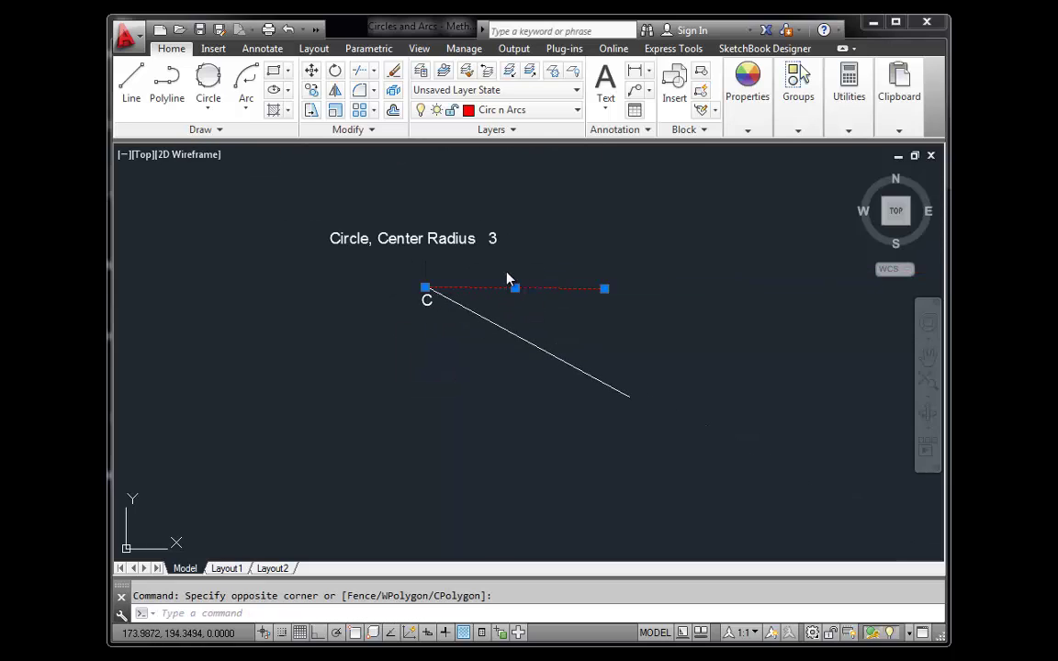
{"action": "key", "text": "Delete"}
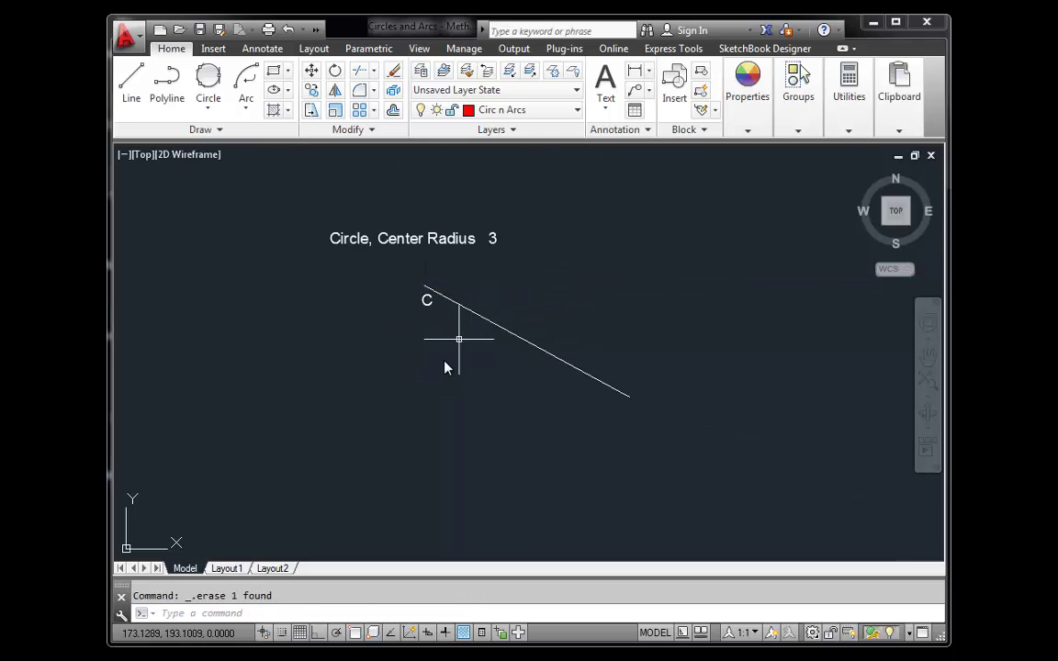
Turn on object snap and draw a roughly horizontal line snapped to the slanted line's upper endpoint at C.
{"action": "left_click", "coordinate": [354, 632]}
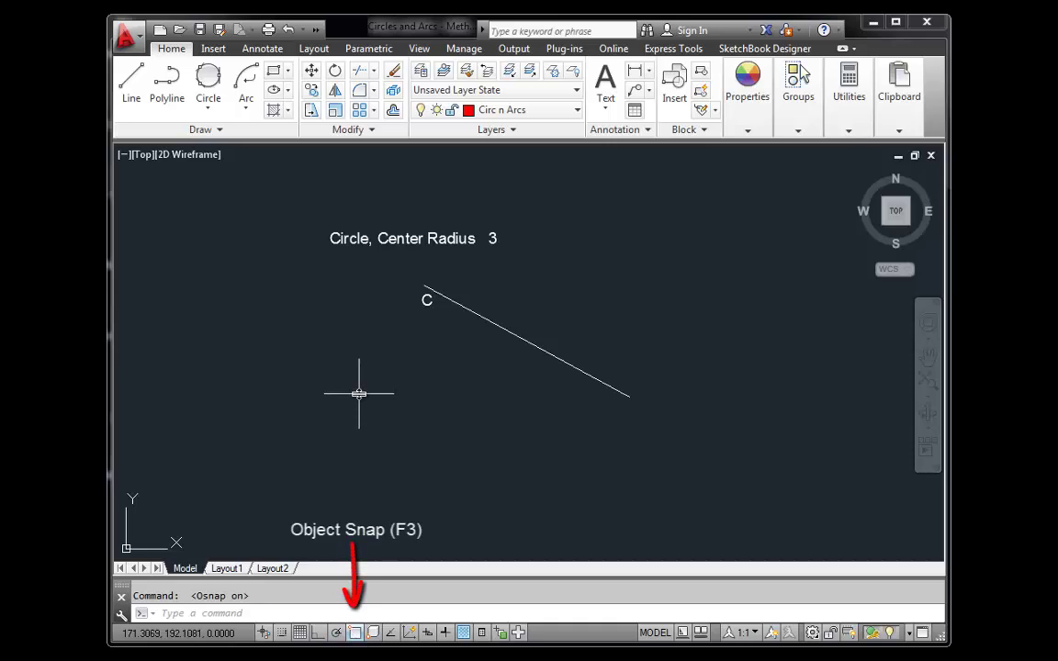
{"action": "type", "text": "line"}
{"action": "key", "text": "Return"}
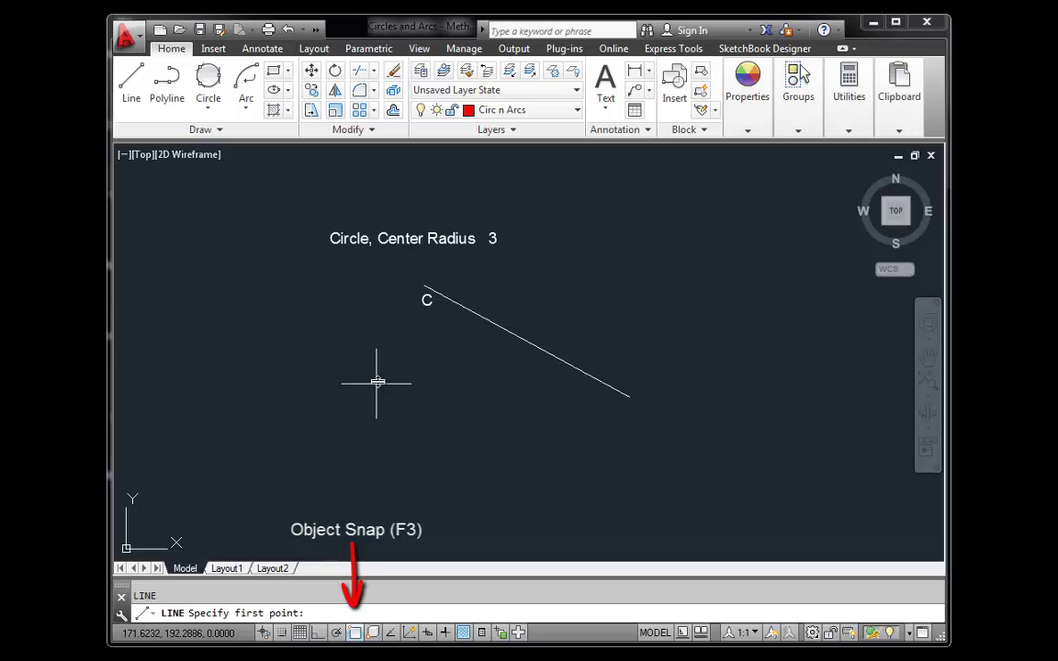
{"action": "mouse_move", "coordinate": [415, 328]}
{"action": "middle_mouse_down"}
{"action": "mouse_move", "coordinate": [408, 369]}
{"action": "mouse_move", "coordinate": [411, 355]}
{"action": "middle_mouse_up"}
{"action": "scroll", "coordinate": [411, 355], "scroll_direction": "up", "scroll_amount": 3}
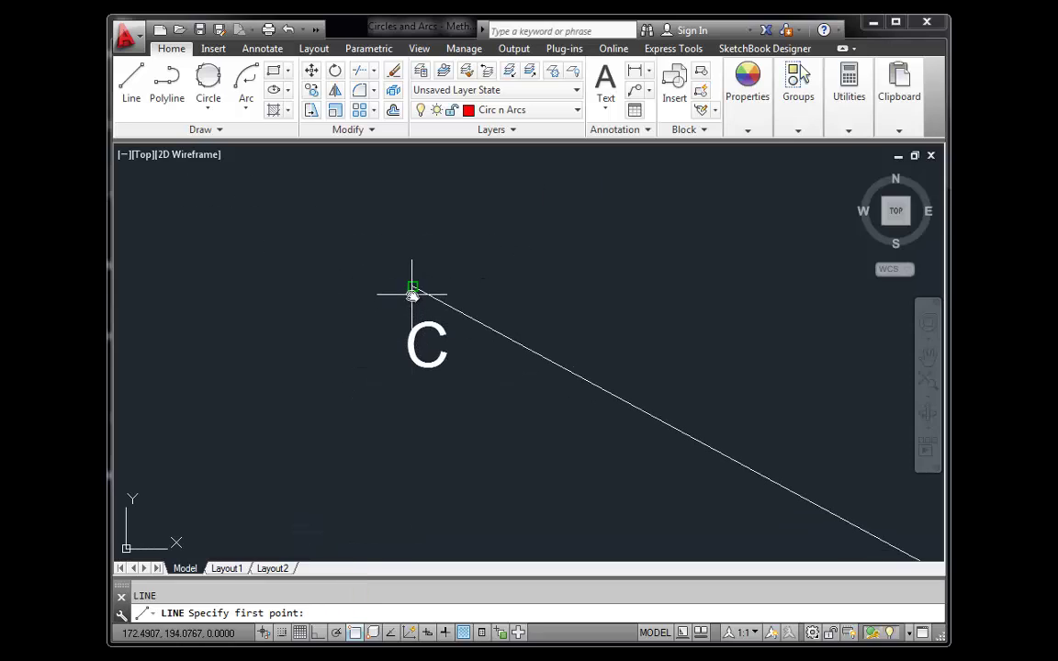
{"action": "scroll", "coordinate": [409, 290], "scroll_direction": "up", "scroll_amount": 2}
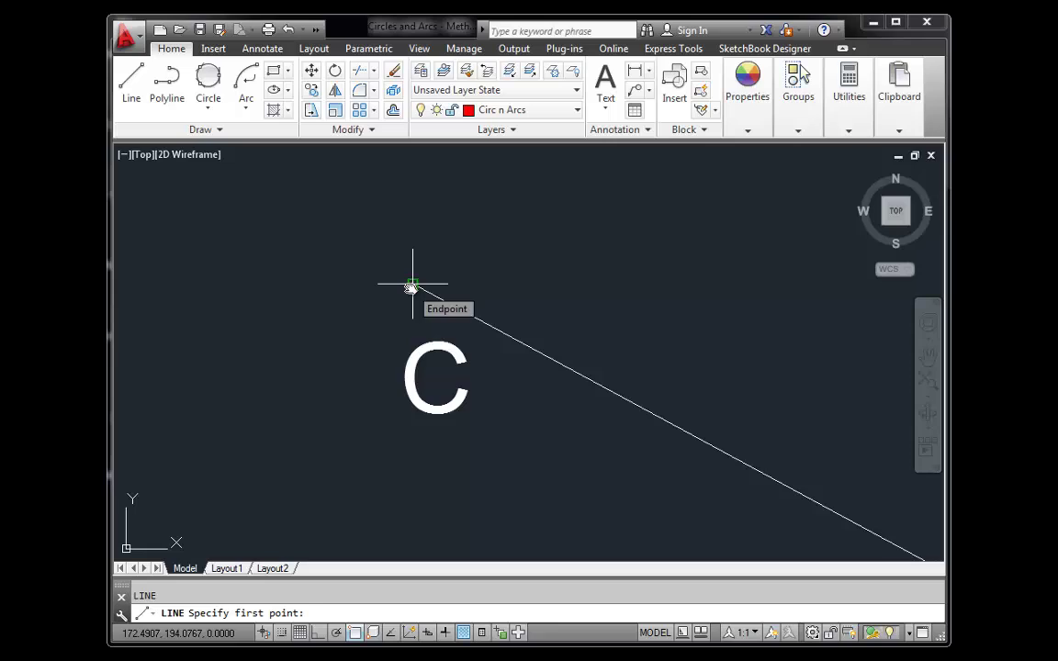
{"action": "left_click", "coordinate": [412, 285]}
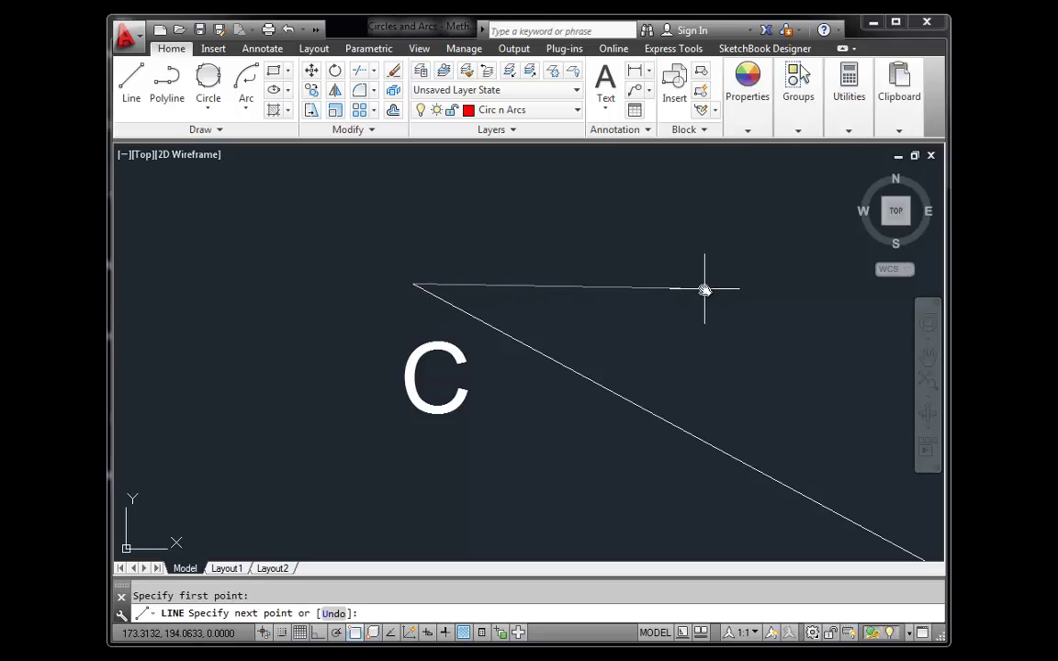
{"action": "left_click", "coordinate": [704, 290]}
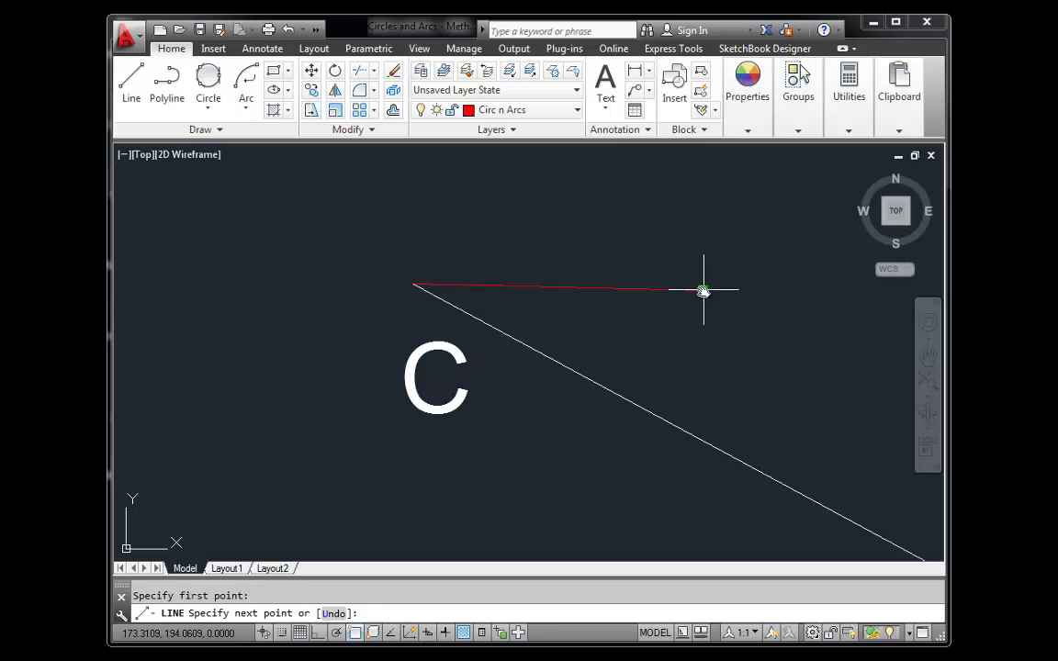
{"action": "key", "text": "Escape"}
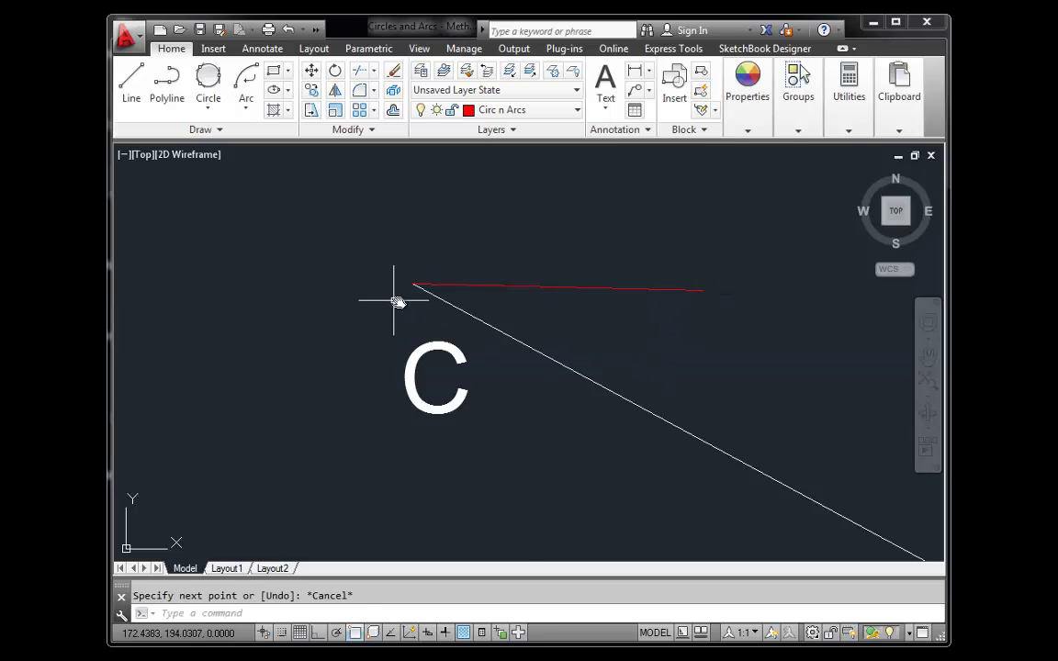
Check the snapped connection at C up close and erase the short red test line.
{"action": "scroll", "coordinate": [404, 294], "scroll_direction": "up", "scroll_amount": 3}
{"action": "scroll", "coordinate": [430, 308], "scroll_direction": "up", "scroll_amount": 2}
{"action": "mouse_move", "coordinate": [385, 394]}
{"action": "middle_mouse_down"}
{"action": "mouse_move", "coordinate": [451, 305]}
{"action": "mouse_move", "coordinate": [420, 255]}
{"action": "mouse_move", "coordinate": [432, 265]}
{"action": "middle_mouse_up"}
{"action": "left_click", "coordinate": [550, 292]}
{"action": "left_click", "coordinate": [501, 241]}
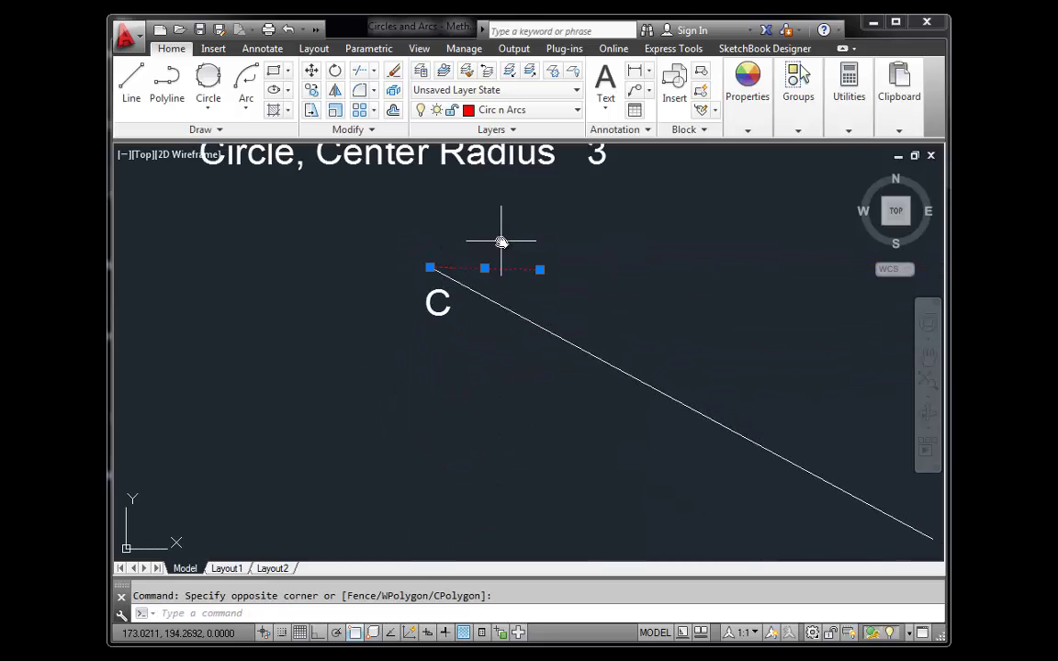
{"action": "key", "text": "Delete"}
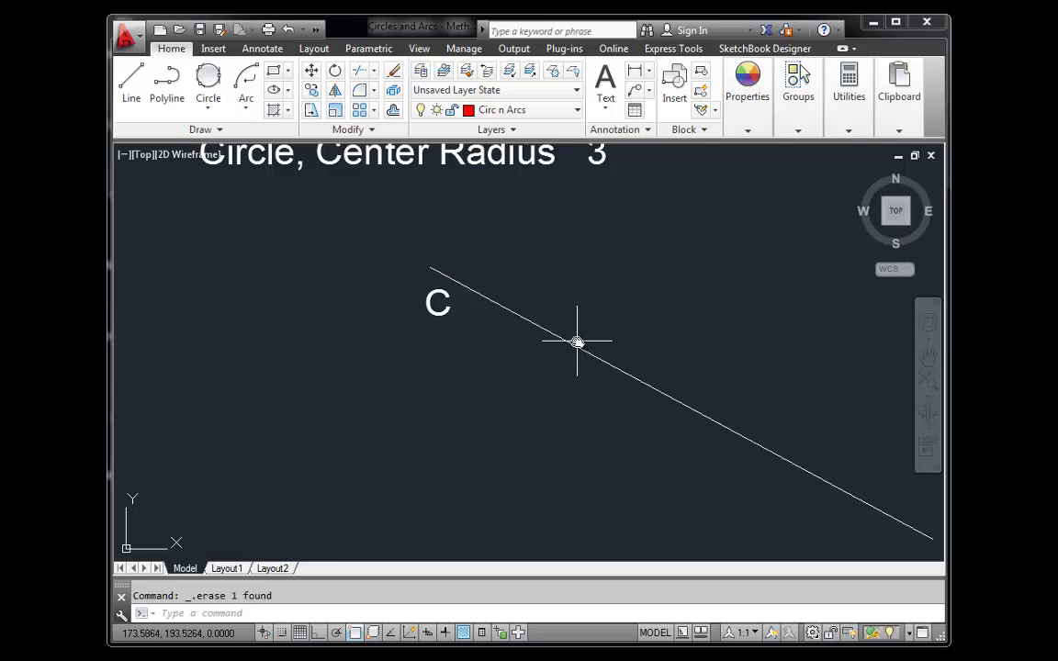
{"action": "scroll", "coordinate": [579, 342], "scroll_direction": "down", "scroll_amount": 3}
{"action": "key", "text": "Escape"}
{"action": "scroll", "coordinate": [576, 419], "scroll_direction": "up", "scroll_amount": 2}
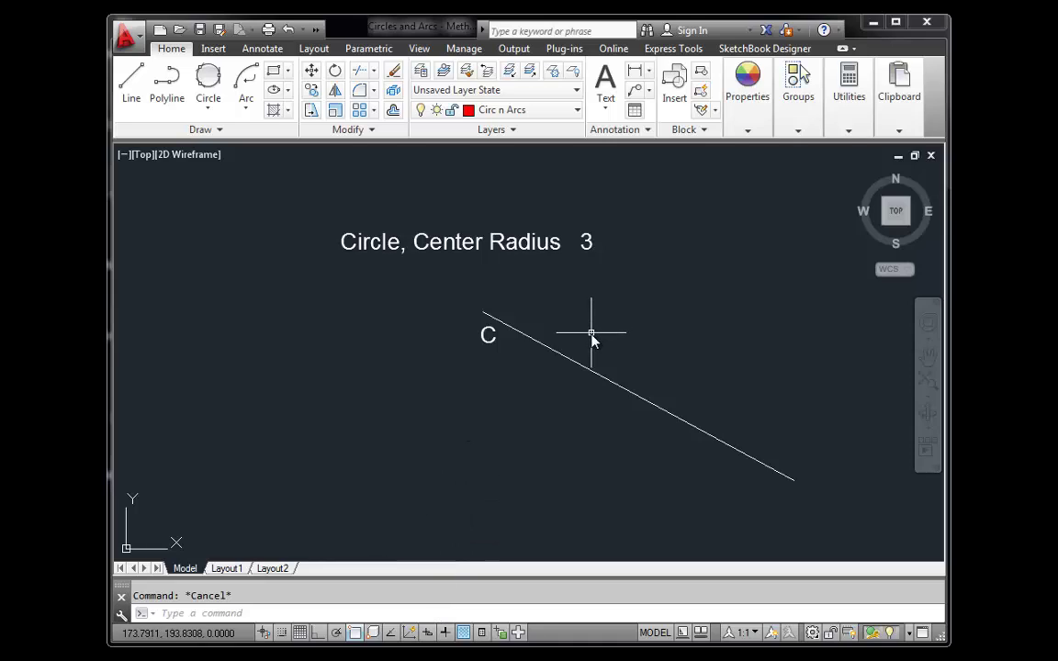
{"action": "type", "text": "l"}
{"action": "key", "text": "Return"}
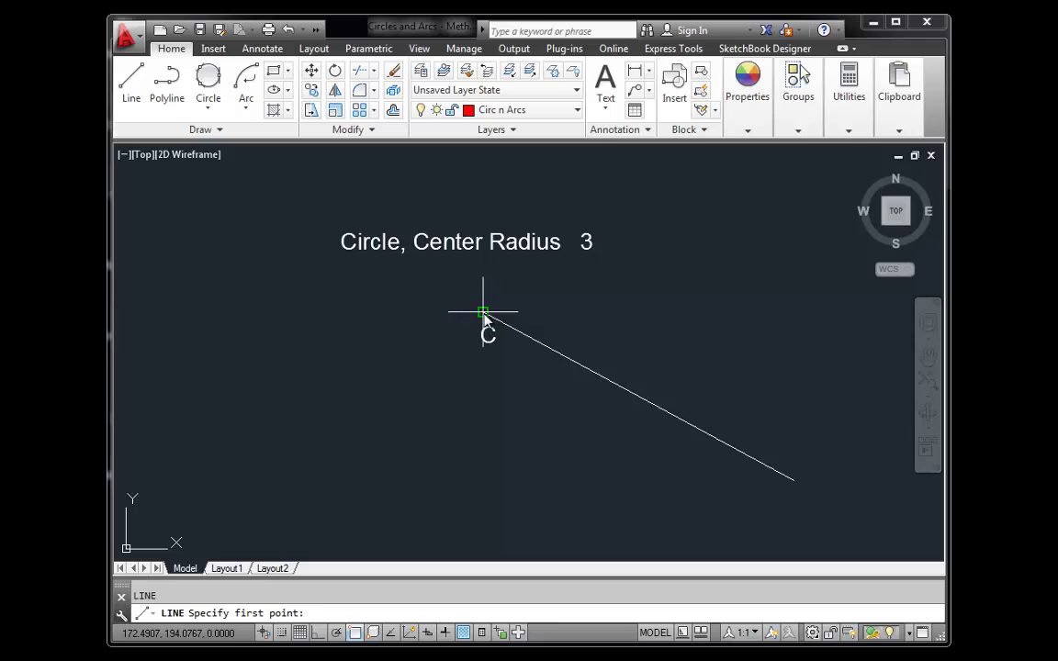
{"action": "left_click", "coordinate": [484, 312]}
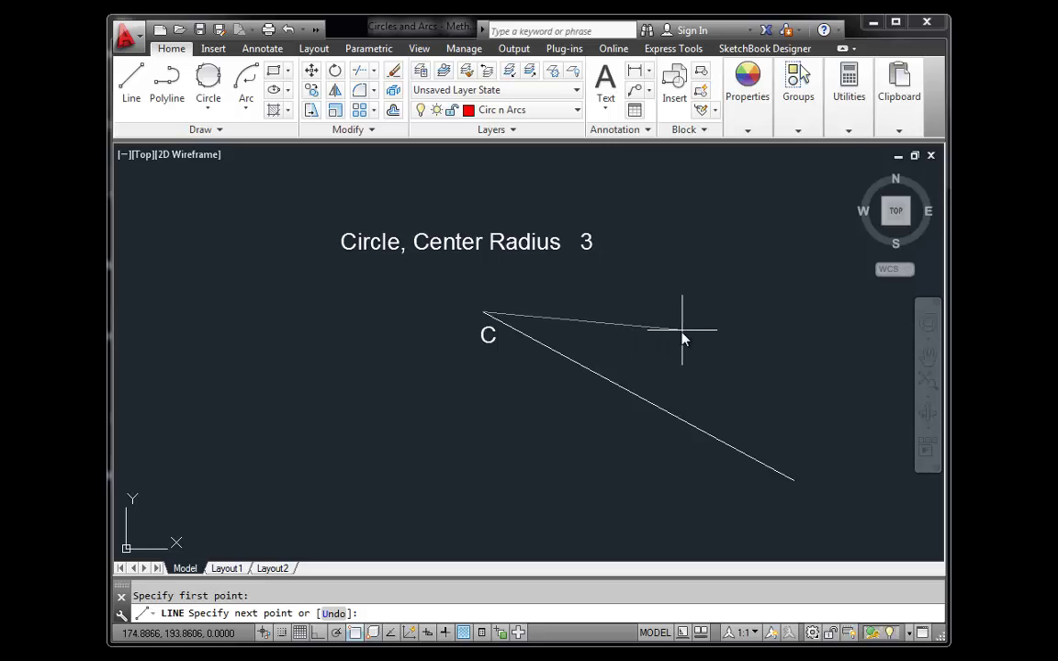
{"action": "key", "text": "Escape"}
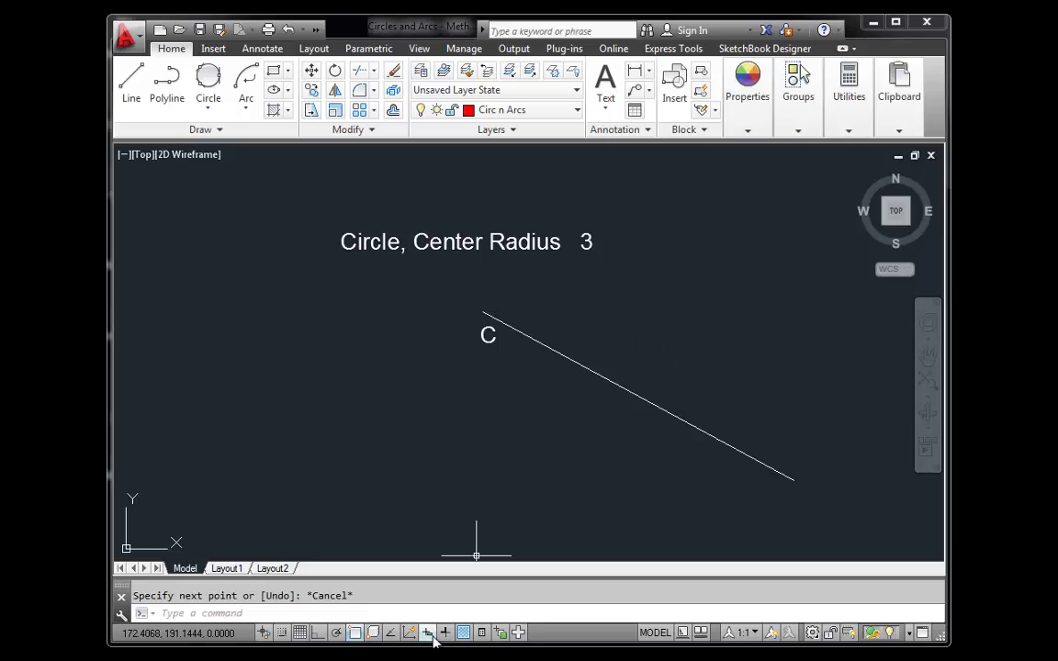
Turn on Dynamic Input and preview its length and angle fields with a trial line from the endpoint at C, without placing it.
{"action": "left_click", "coordinate": [428, 633]}
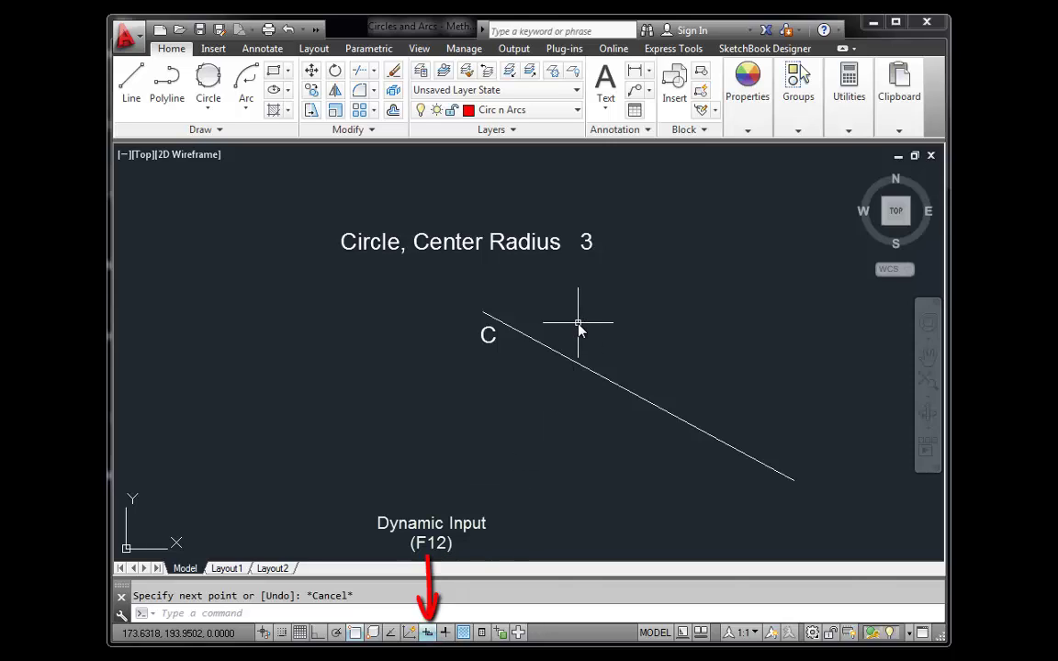
{"action": "type", "text": "L"}
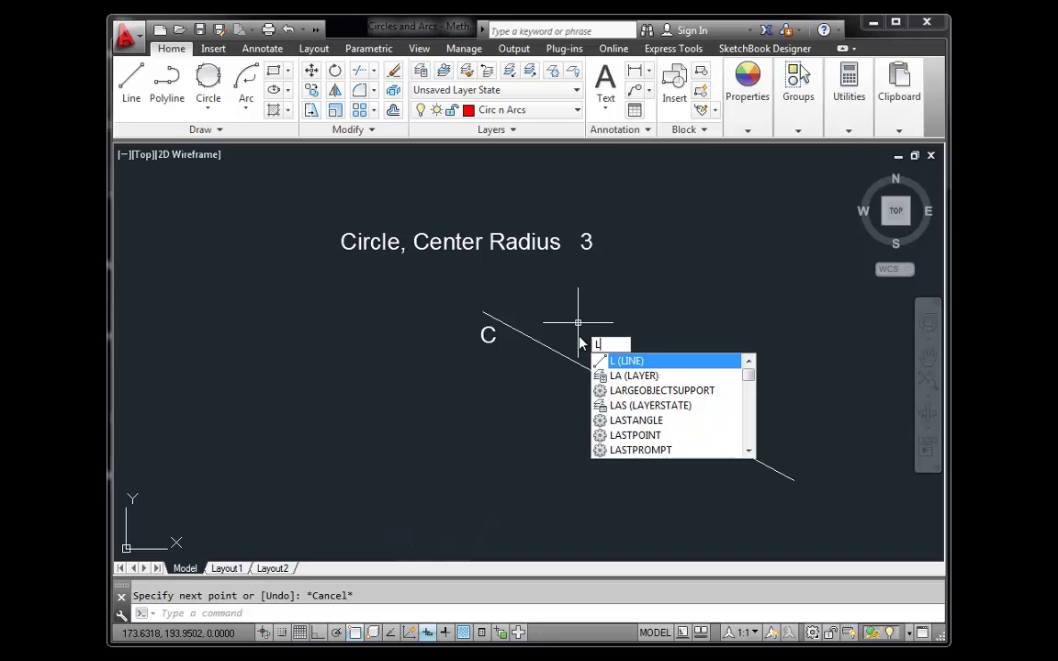
{"action": "key", "text": "Return"}
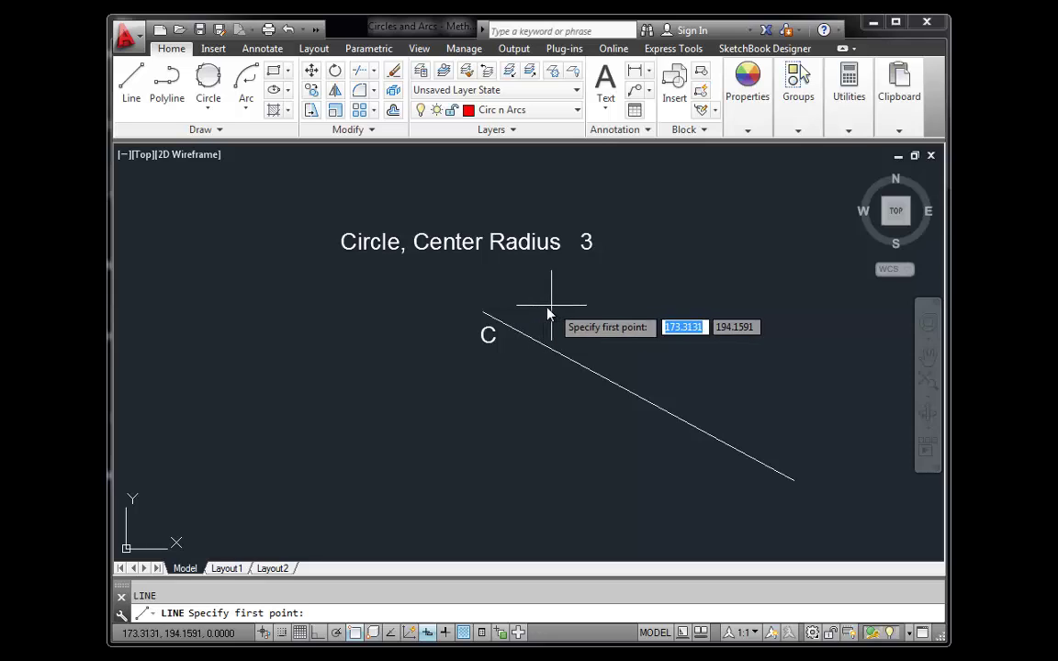
{"action": "left_click", "coordinate": [483, 313]}
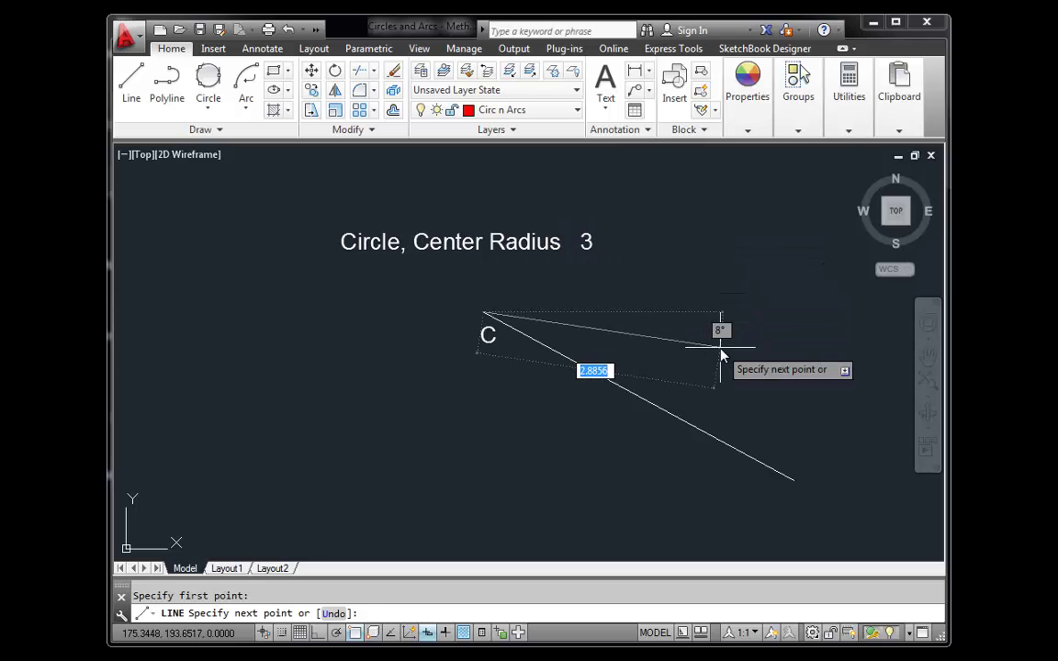
{"action": "key", "text": "Escape"}
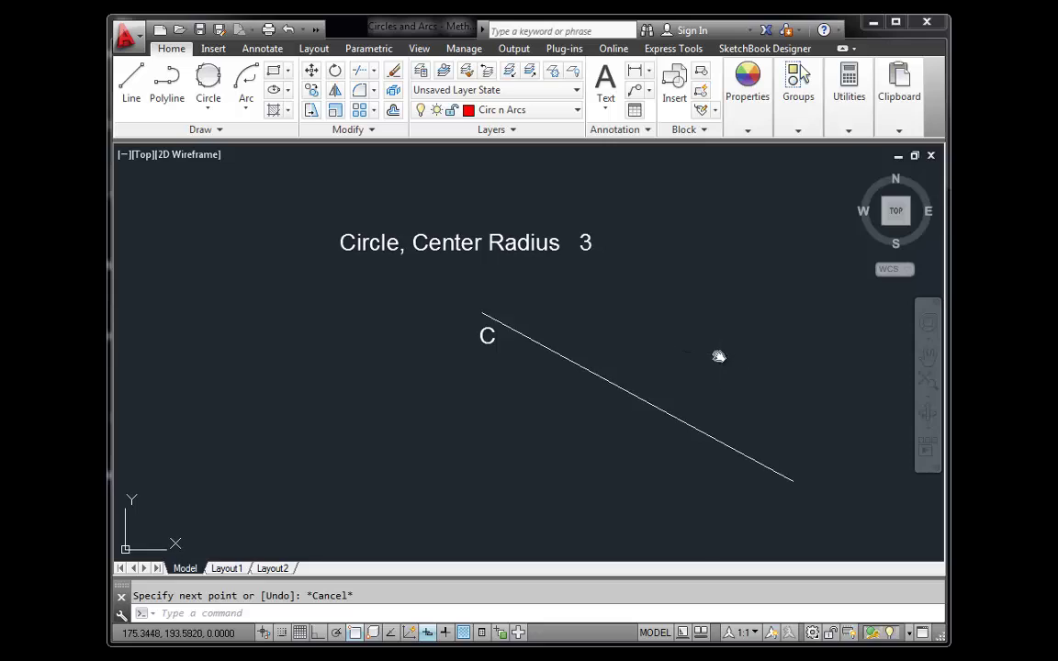
Zoom All to show the entire drawing with the START HERE and FINISHED sections.
{"action": "middle_click_drag", "start_coordinate": [715, 356], "coordinate": [675, 323]}
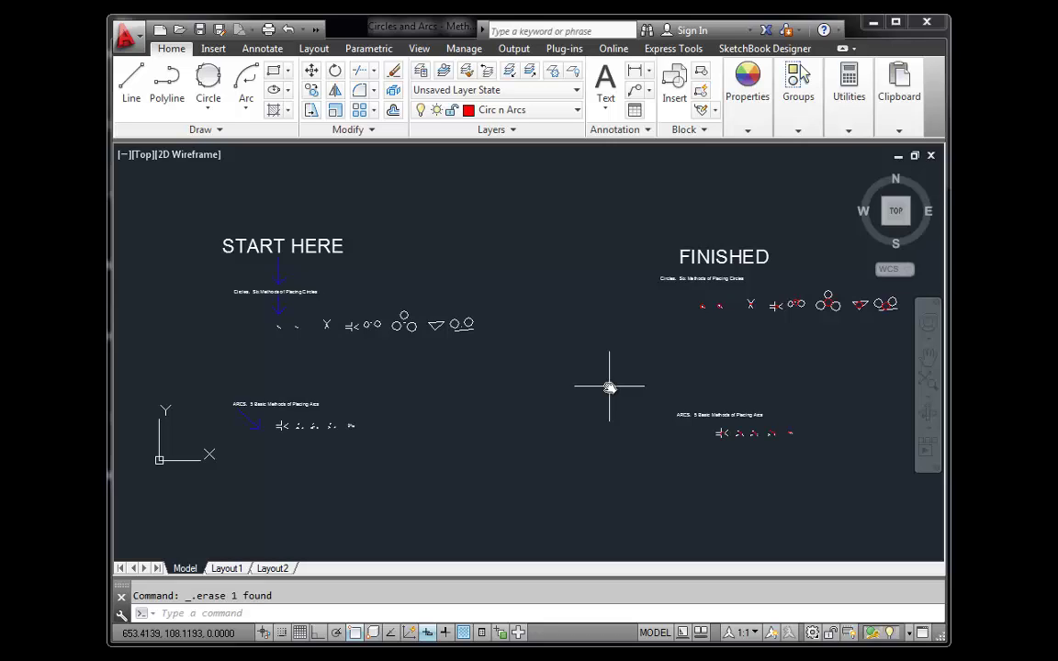
{"action": "type", "text": "z"}
{"action": "key", "text": "Return"}
{"action": "type", "text": "a"}
{"action": "key", "text": "Return"}
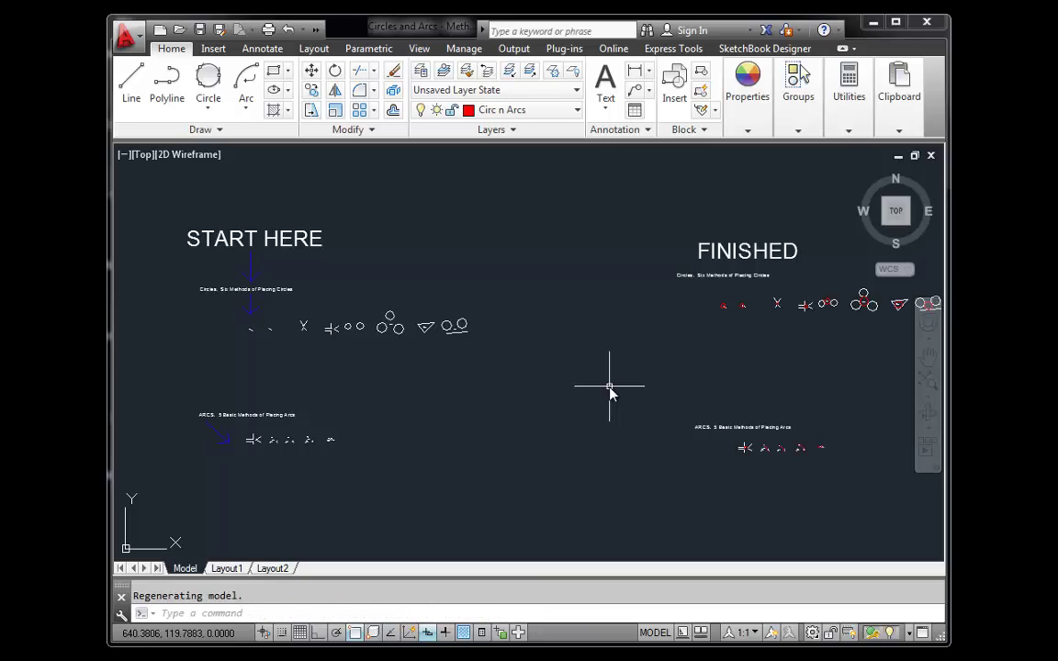
Regenerate the drawing to smooth the faceted circles above the sloped line, and return to the Circle, Center Radius exercise.
{"action": "scroll", "coordinate": [717, 336], "scroll_direction": "up", "scroll_amount": 10}
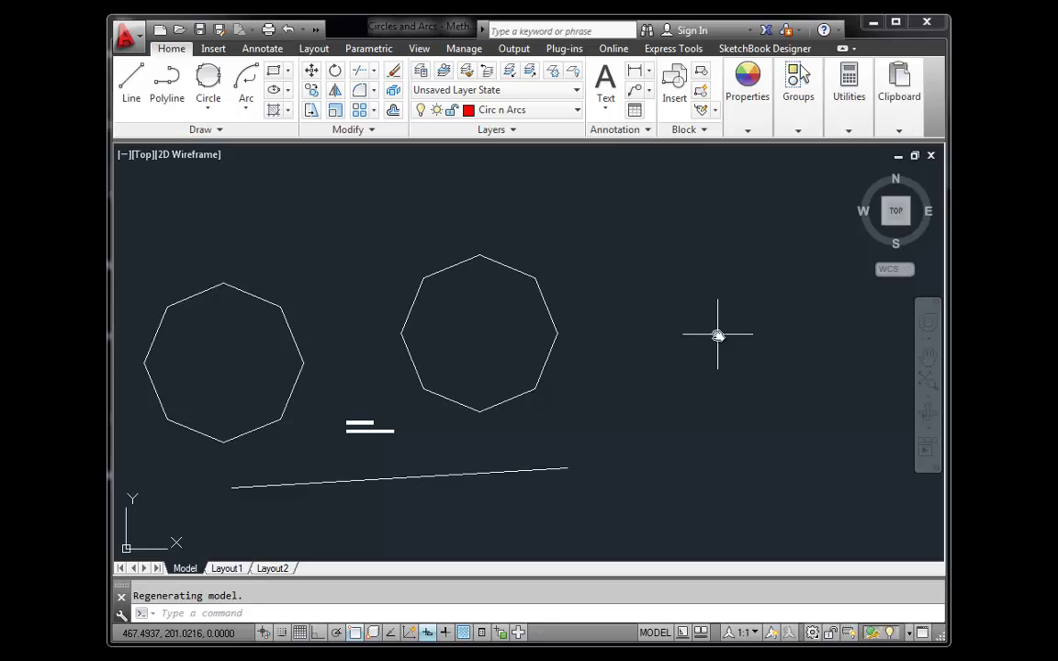
{"action": "type", "text": "REGEN"}
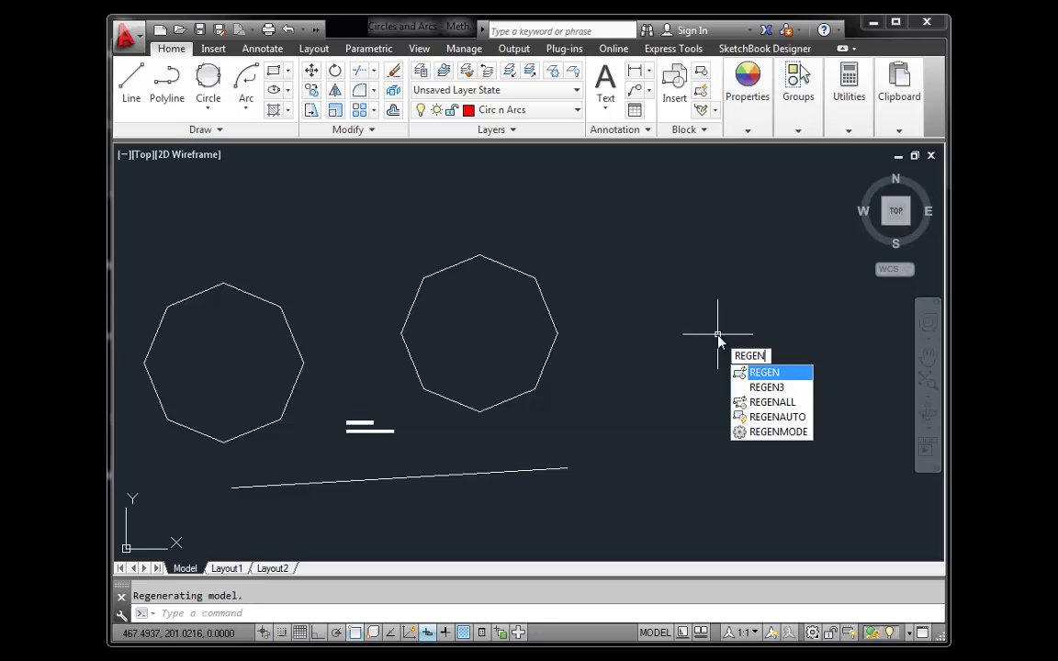
{"action": "key", "text": "Return"}
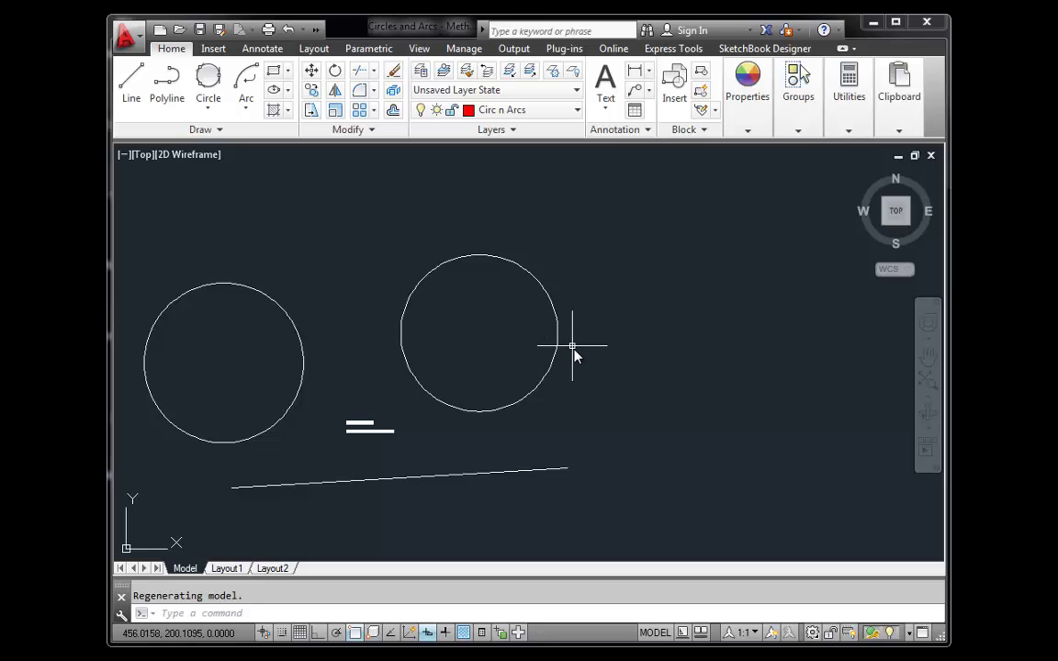
{"action": "type", "text": "regen"}
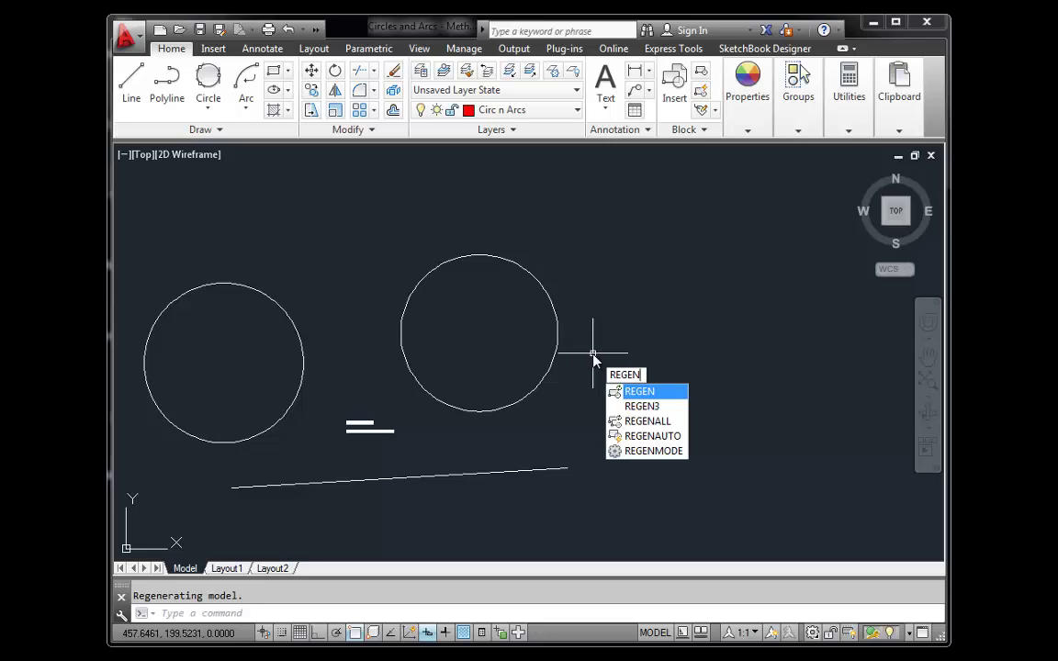
{"action": "key", "text": "Return"}
{"action": "scroll", "coordinate": [593, 357], "scroll_direction": "down", "scroll_amount": 10}
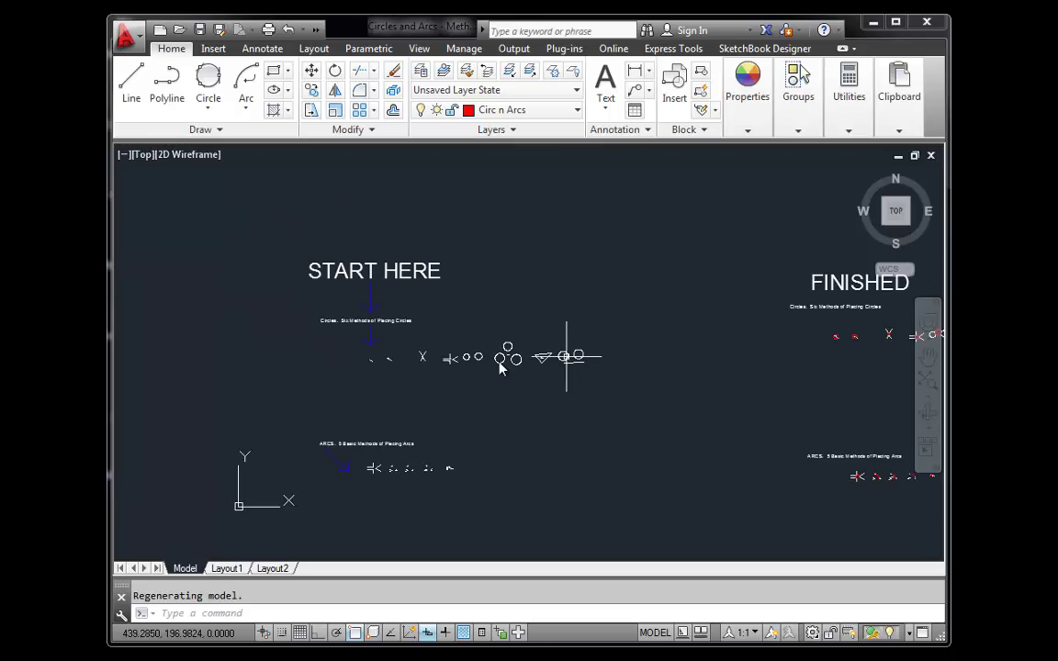
{"action": "scroll", "coordinate": [366, 366], "scroll_direction": "up", "scroll_amount": 6}
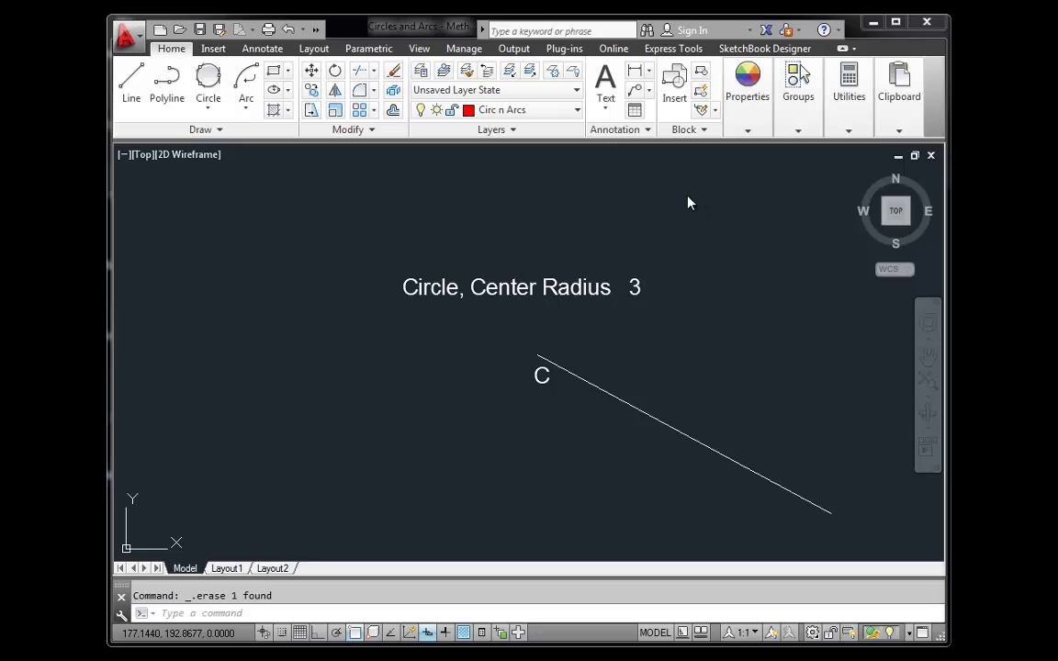
{"action": "left_click", "coordinate": [208, 108]}
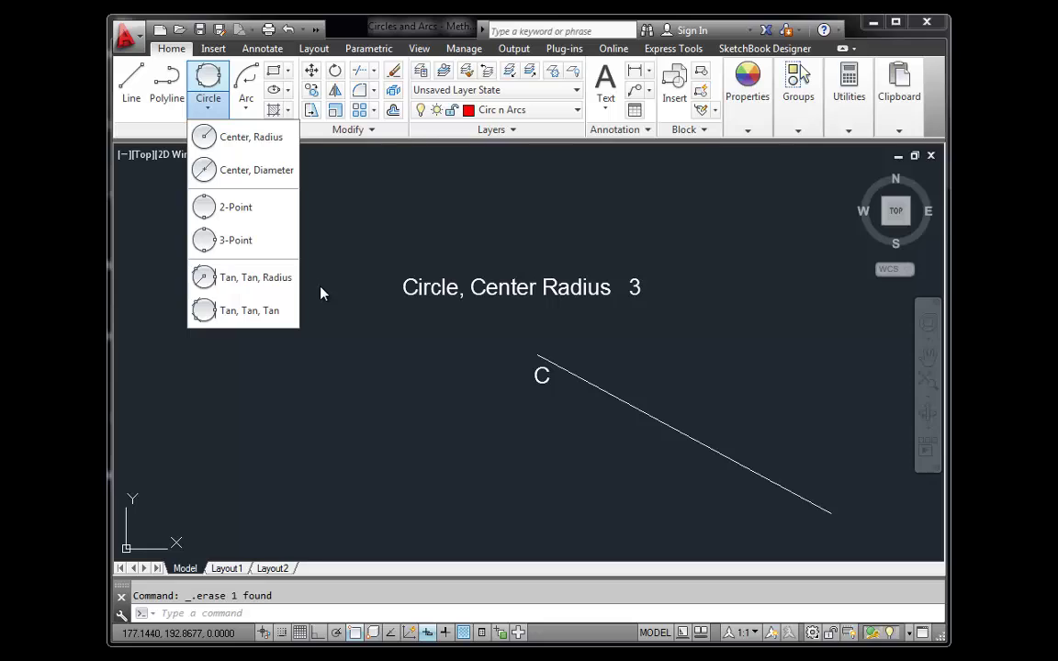
{"action": "left_click", "coordinate": [328, 389]}
{"action": "left_click", "coordinate": [208, 107]}
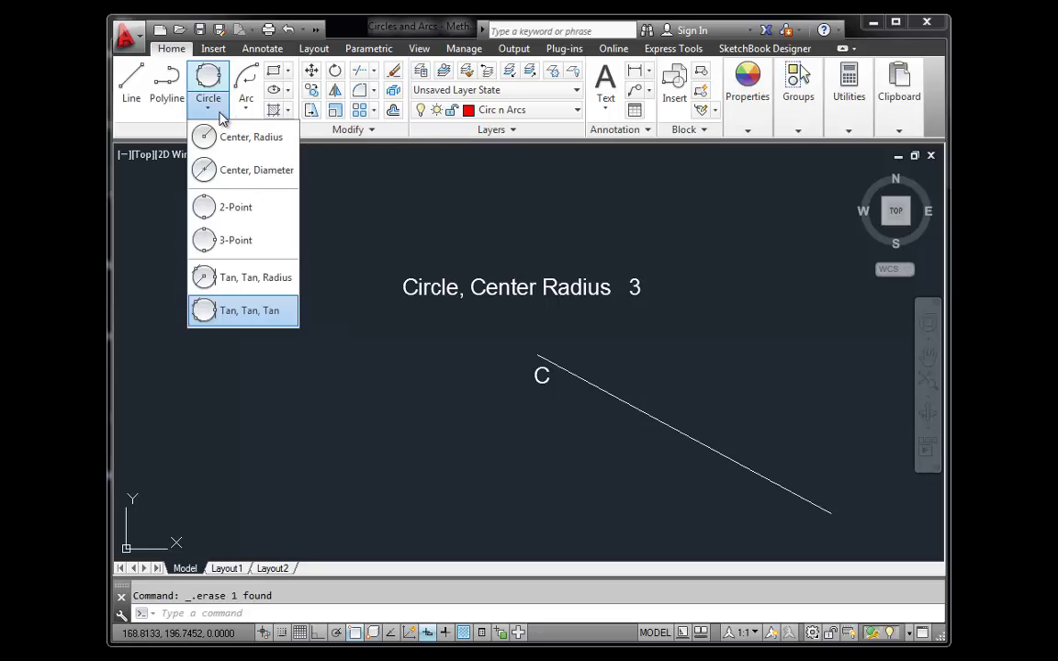
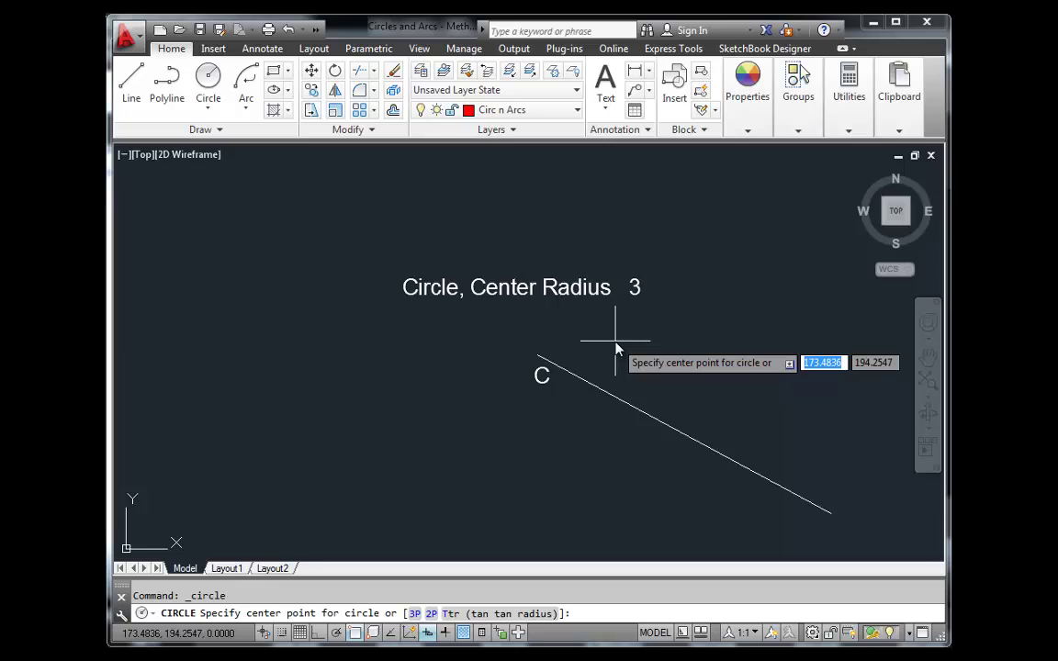
{"action": "key", "text": "Escape"}
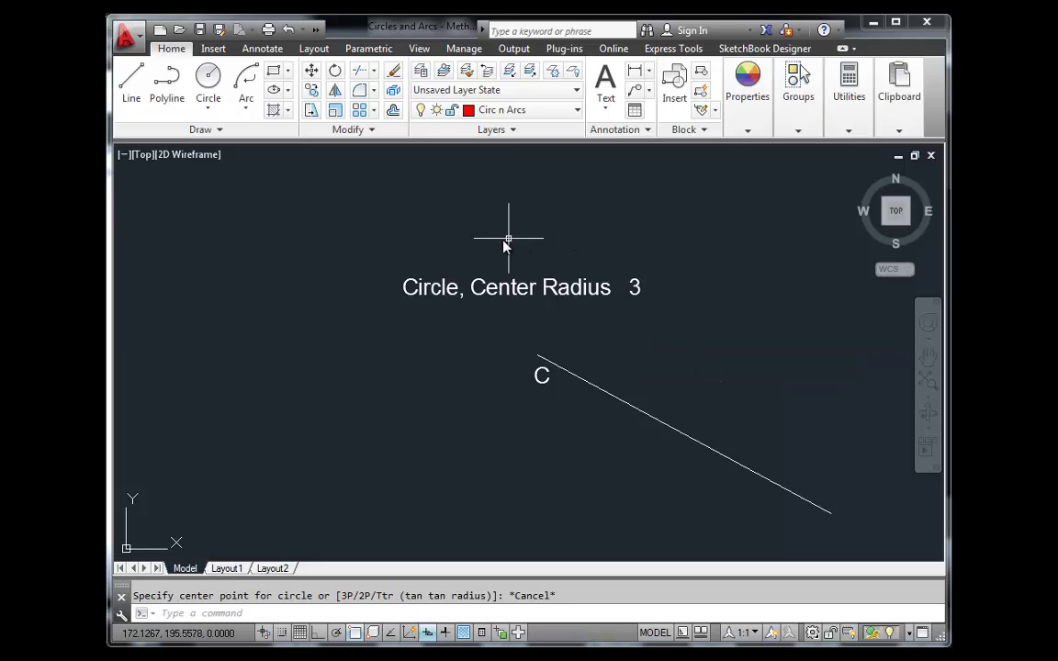
Draw a circle of radius 3 centered on the slanted line's upper endpoint at C in the Center Radius exercise.
{"action": "type", "text": "c"}
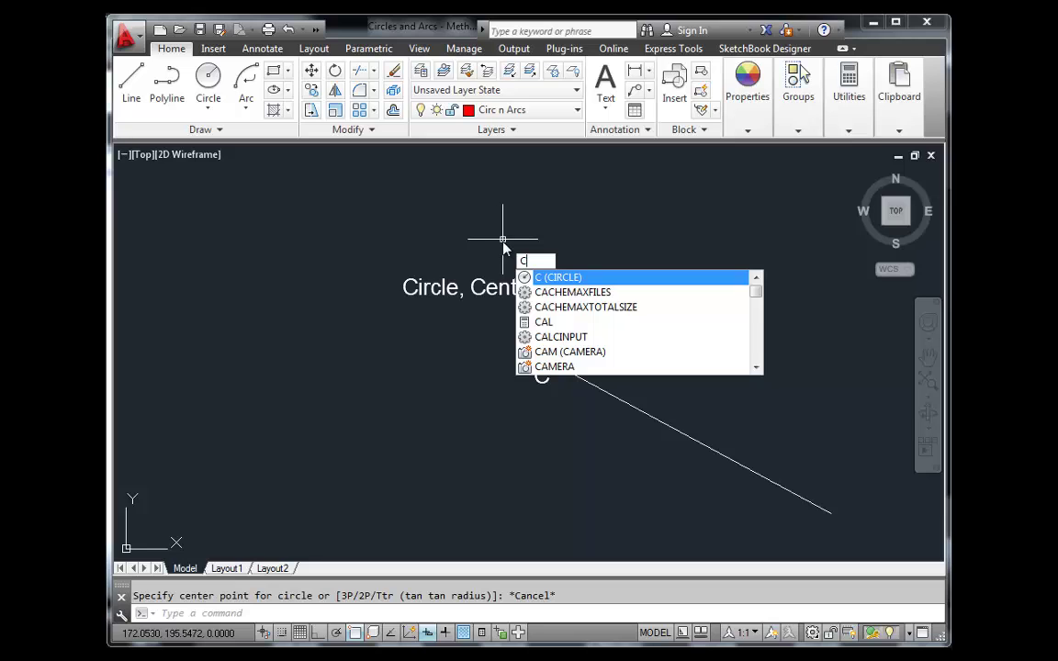
{"action": "key", "text": "Return"}
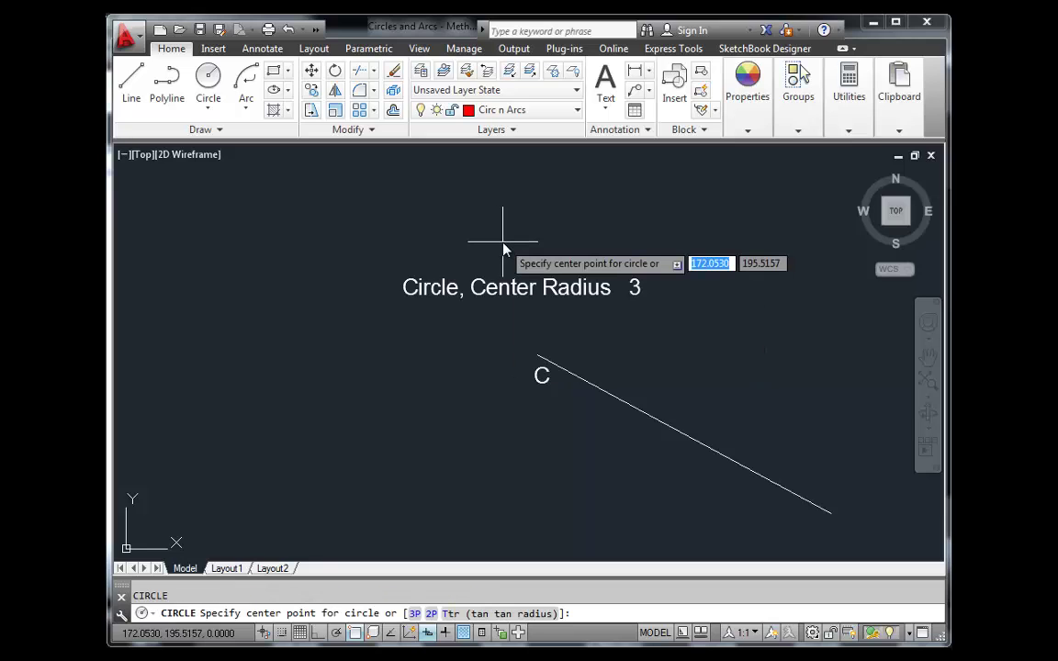
{"action": "left_click", "coordinate": [538, 356]}
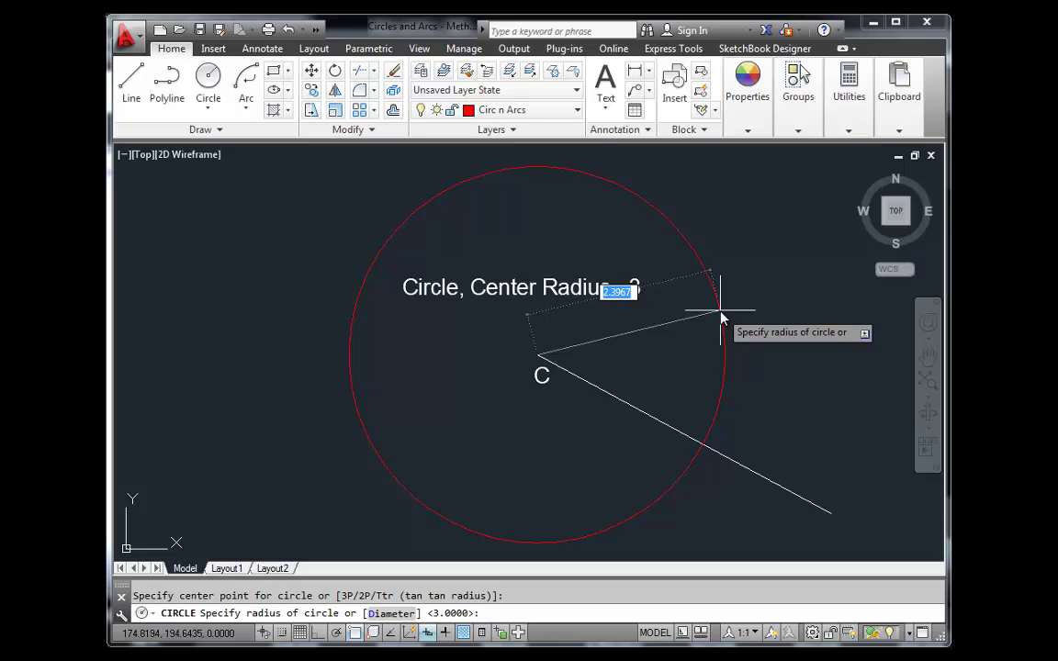
{"action": "type", "text": "3"}
{"action": "key", "text": "Return"}
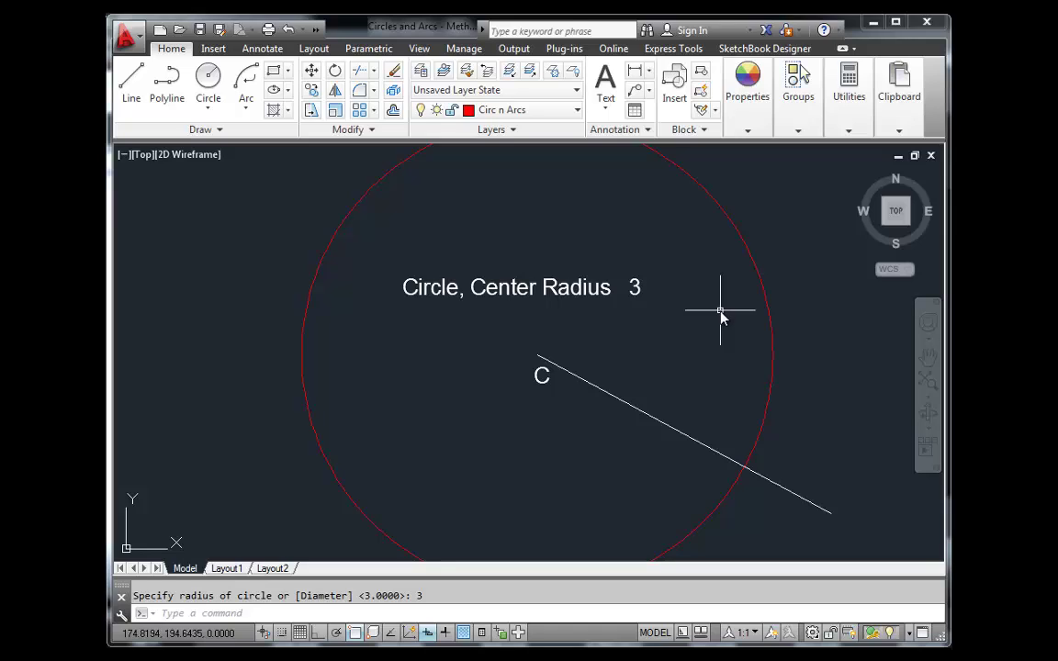
Draw a second circle of radius 3 from the same center point at C, on top of the first one.
{"action": "type", "text": "c"}
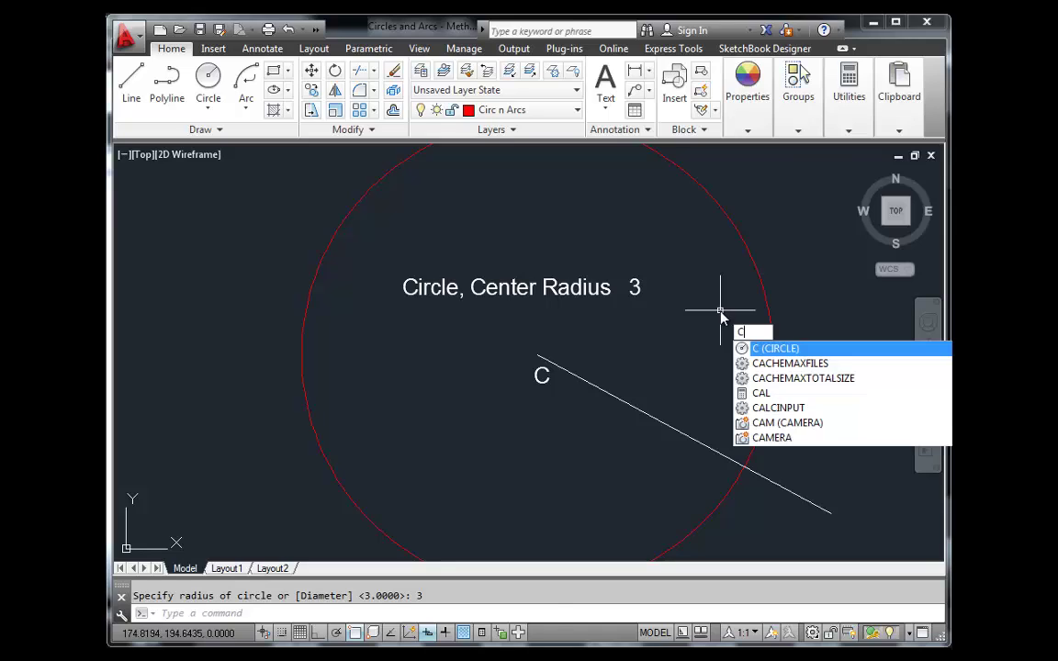
{"action": "key", "text": "Return"}
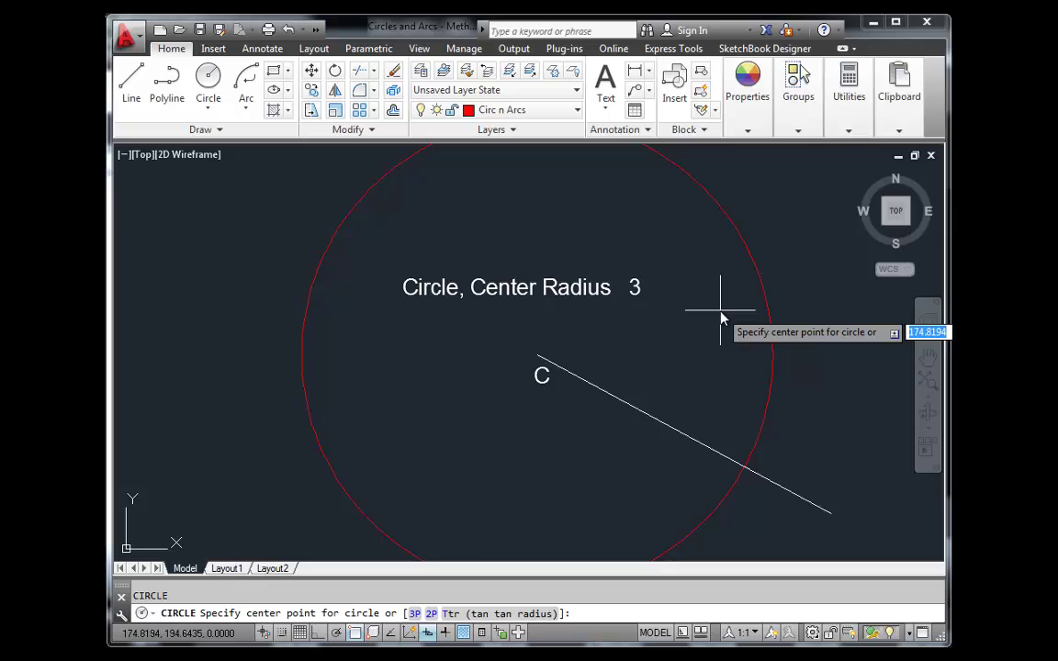
{"action": "left_click", "coordinate": [538, 356]}
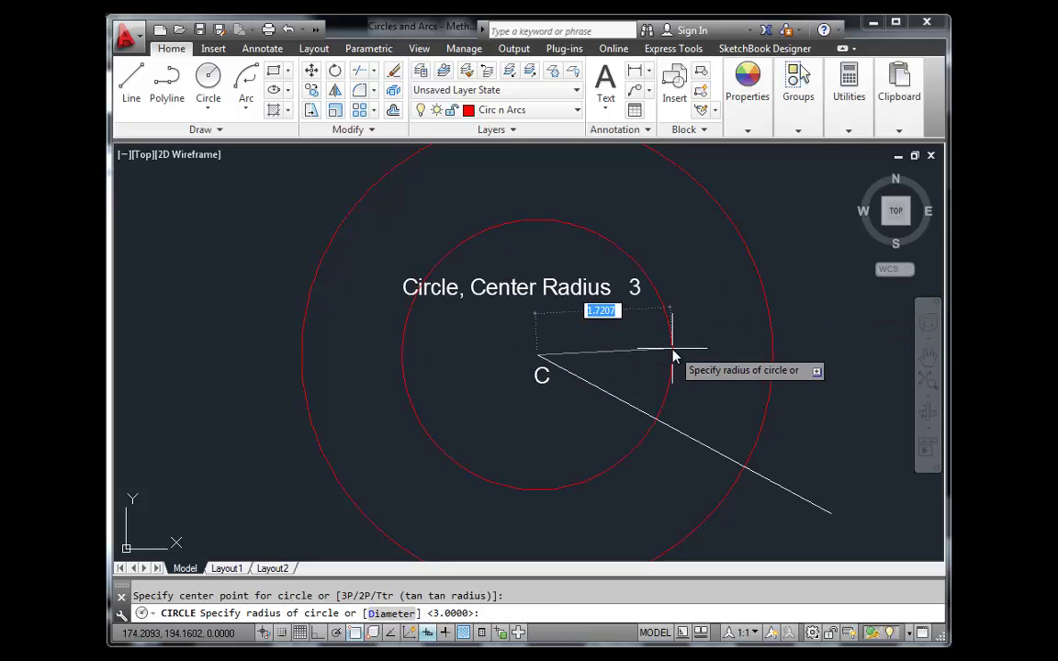
{"action": "type", "text": "3"}
{"action": "key", "text": "Return"}
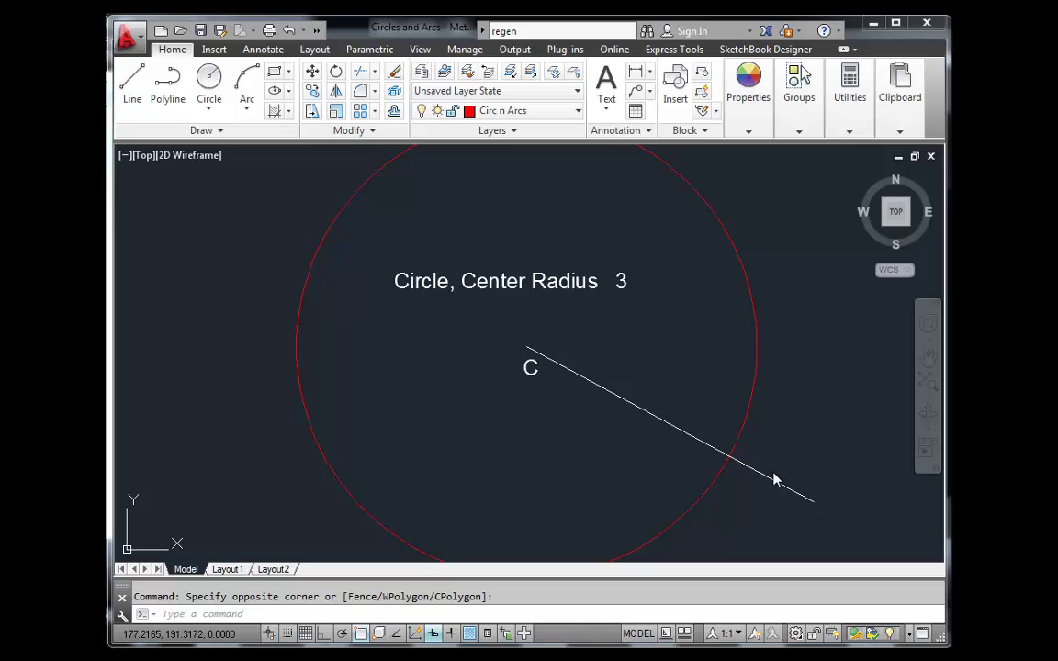
In the center, diameter exercise, draw a circle centered on the line's endpoint at C using the Diameter option with a value of 5.
{"action": "scroll", "coordinate": [787, 473], "scroll_direction": "down", "scroll_amount": 5}
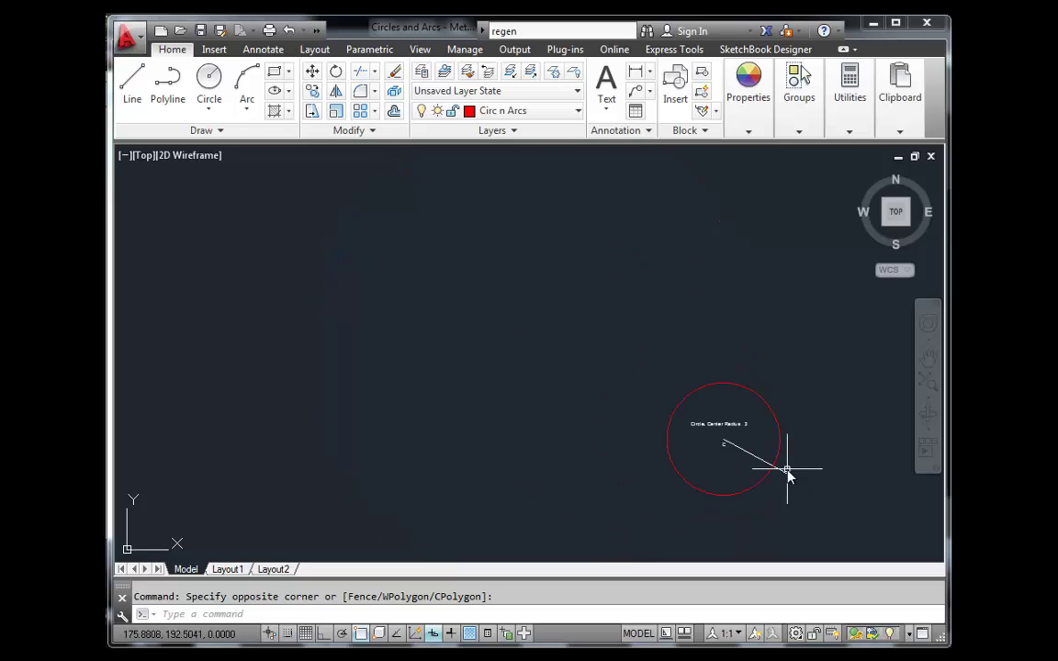
{"action": "scroll", "coordinate": [726, 447], "scroll_direction": "up", "scroll_amount": 5}
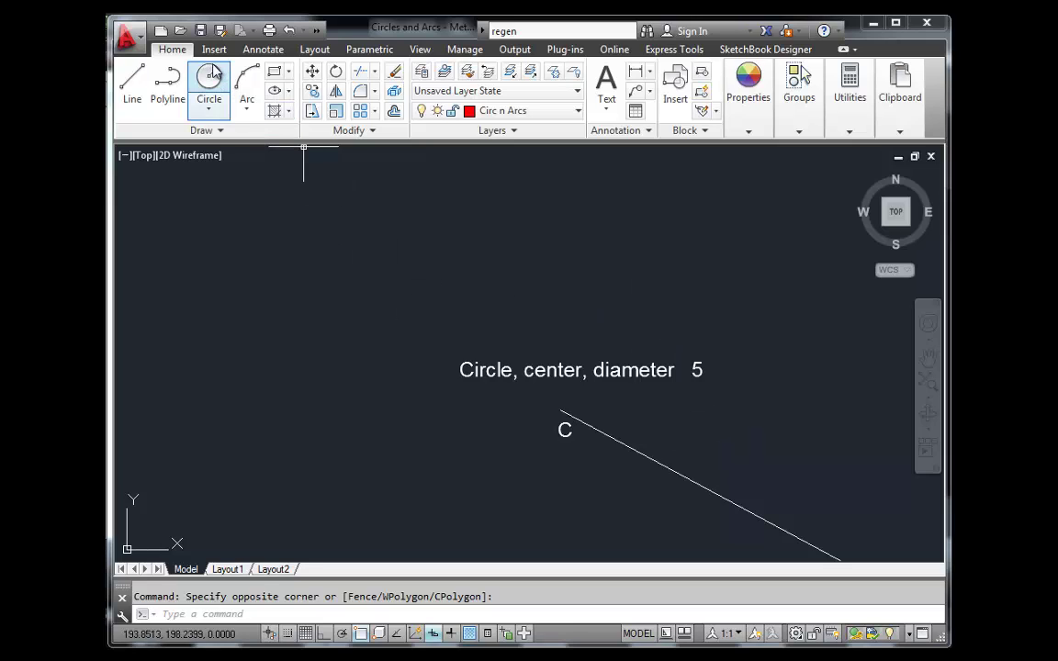
{"action": "left_click", "coordinate": [208, 110]}
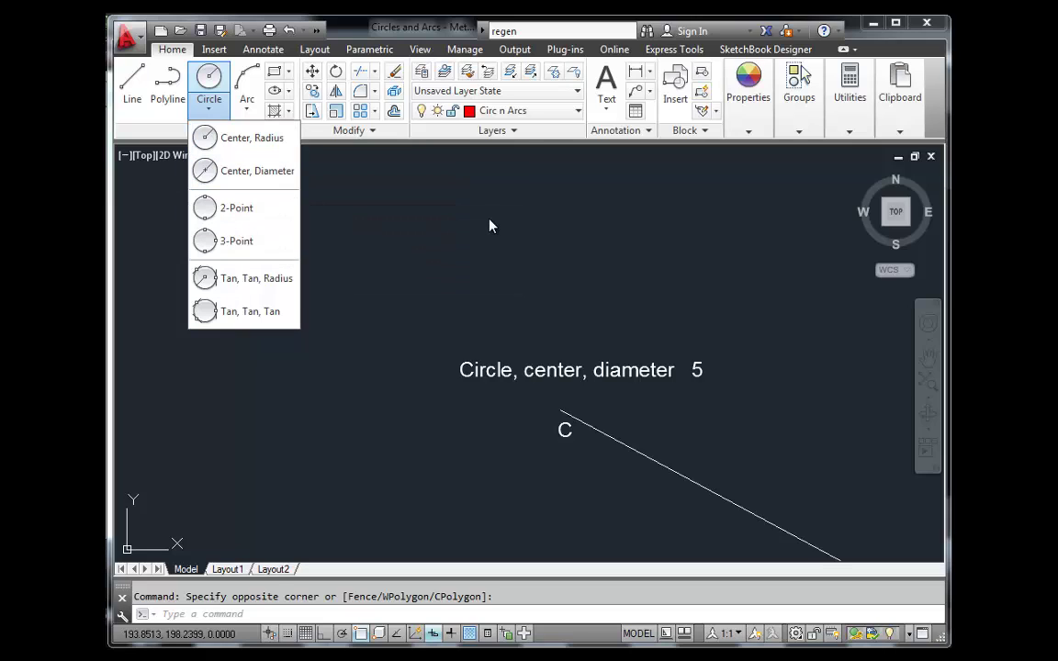
{"action": "key", "text": "Escape"}
{"action": "type", "text": "c"}
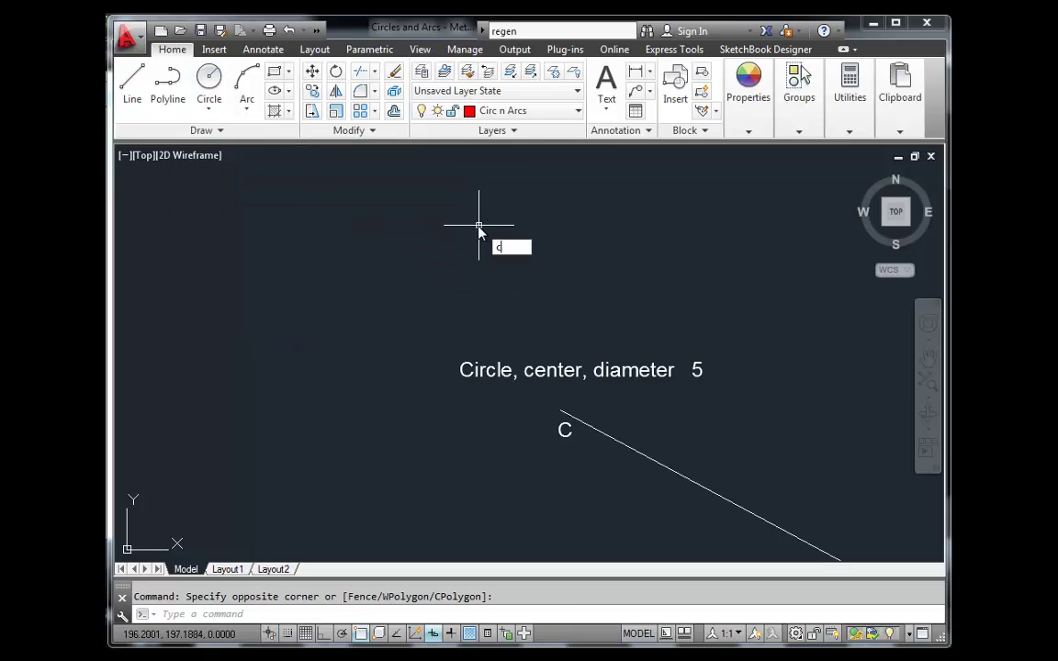
{"action": "key", "text": "Return"}
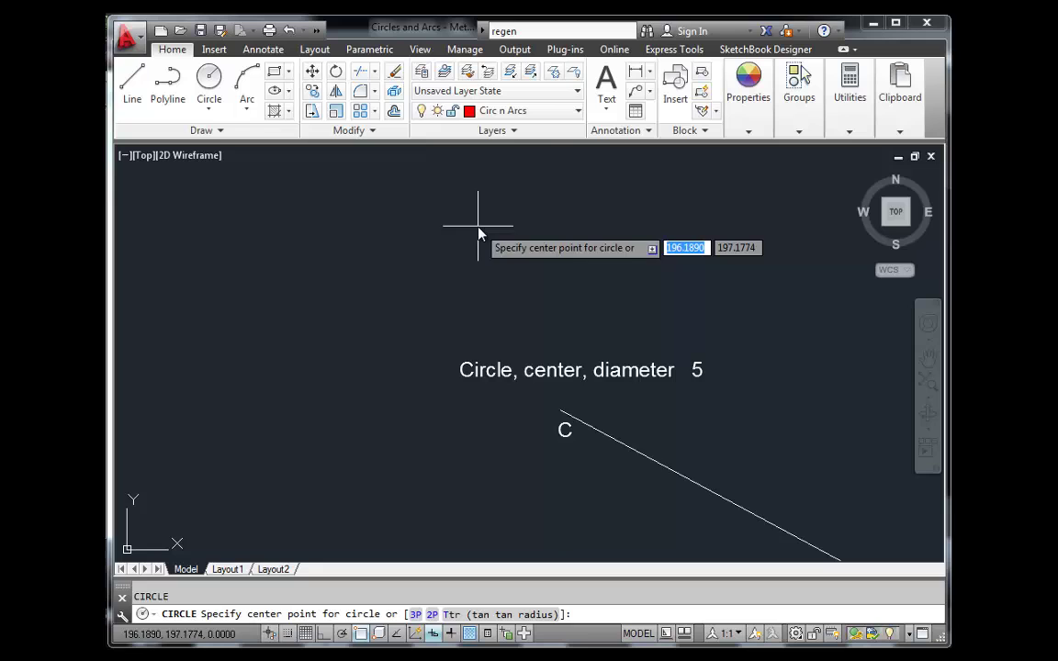
{"action": "left_click", "coordinate": [560, 413]}
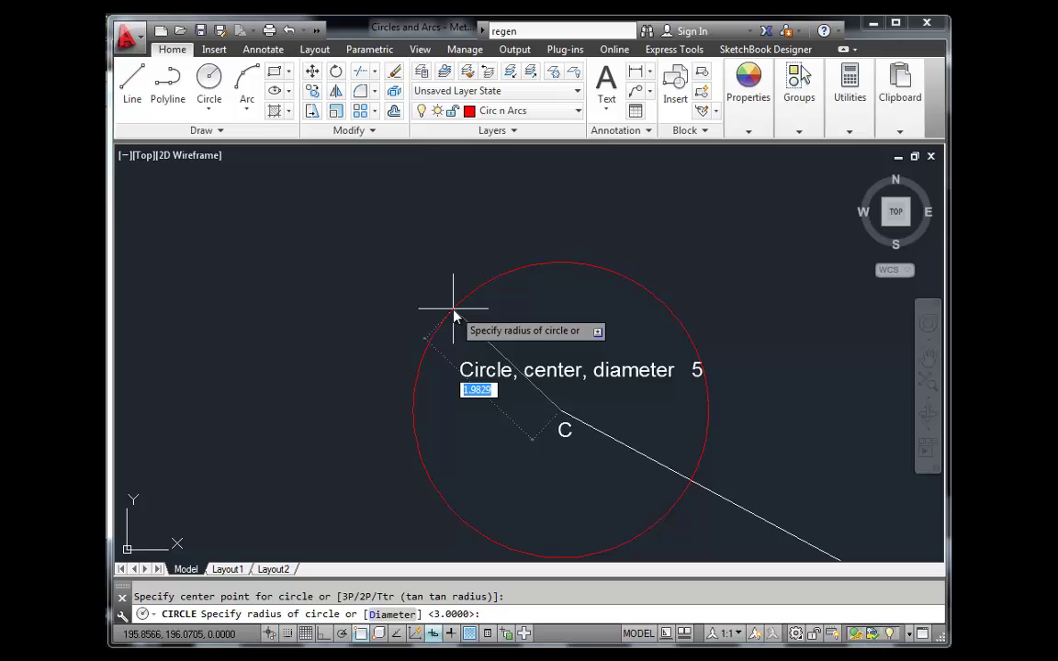
{"action": "key", "text": "Down"}
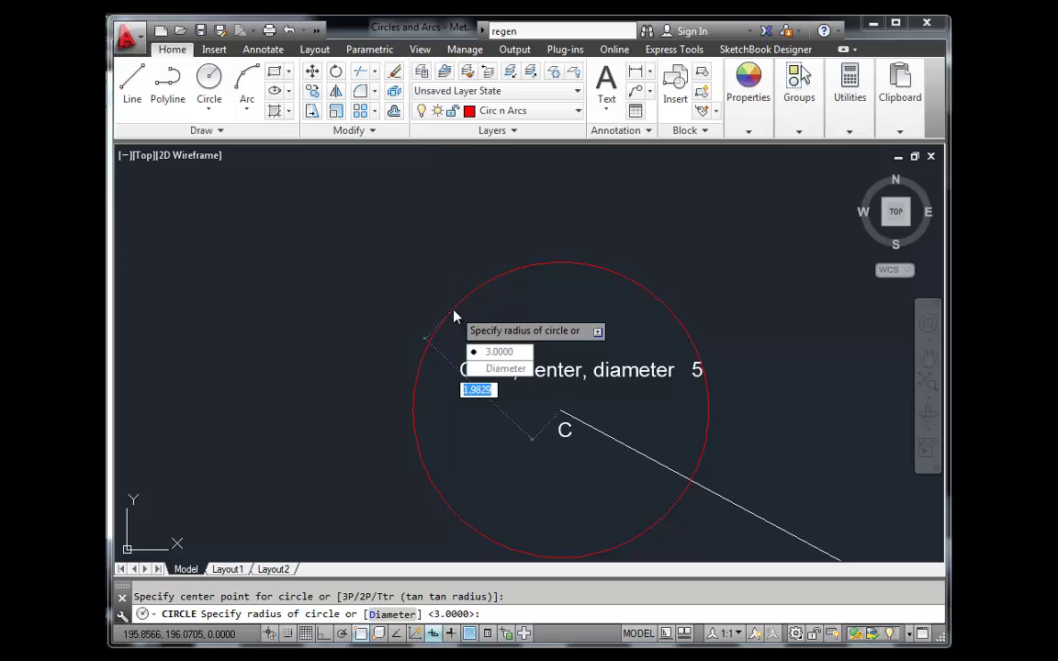
{"action": "key", "text": "Down"}
{"action": "key", "text": "Return"}
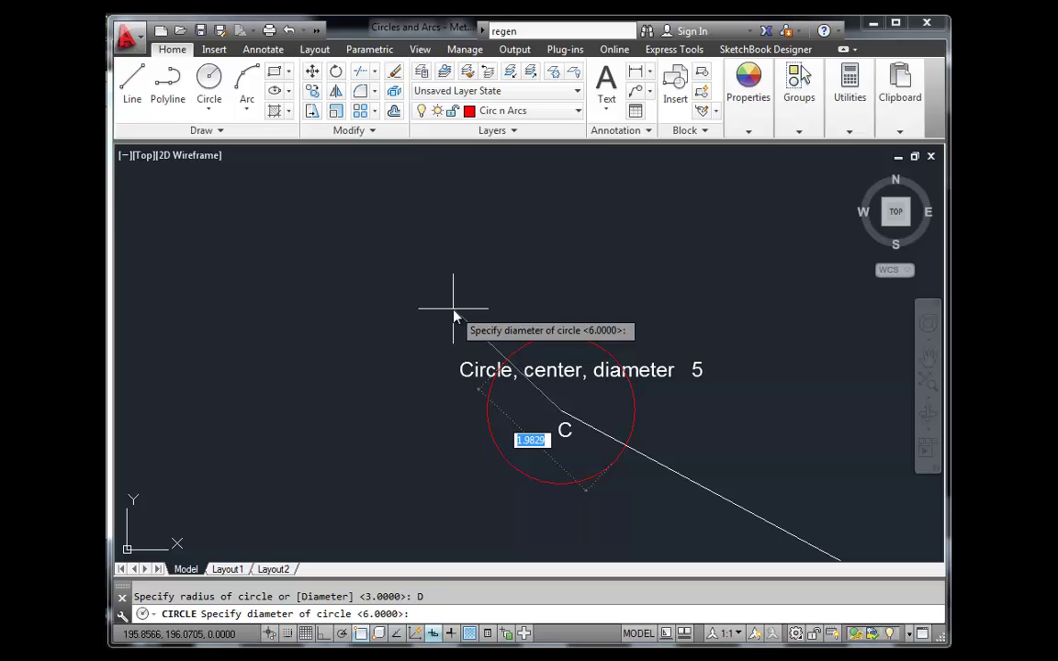
{"action": "type", "text": "5"}
{"action": "key", "text": "Return"}
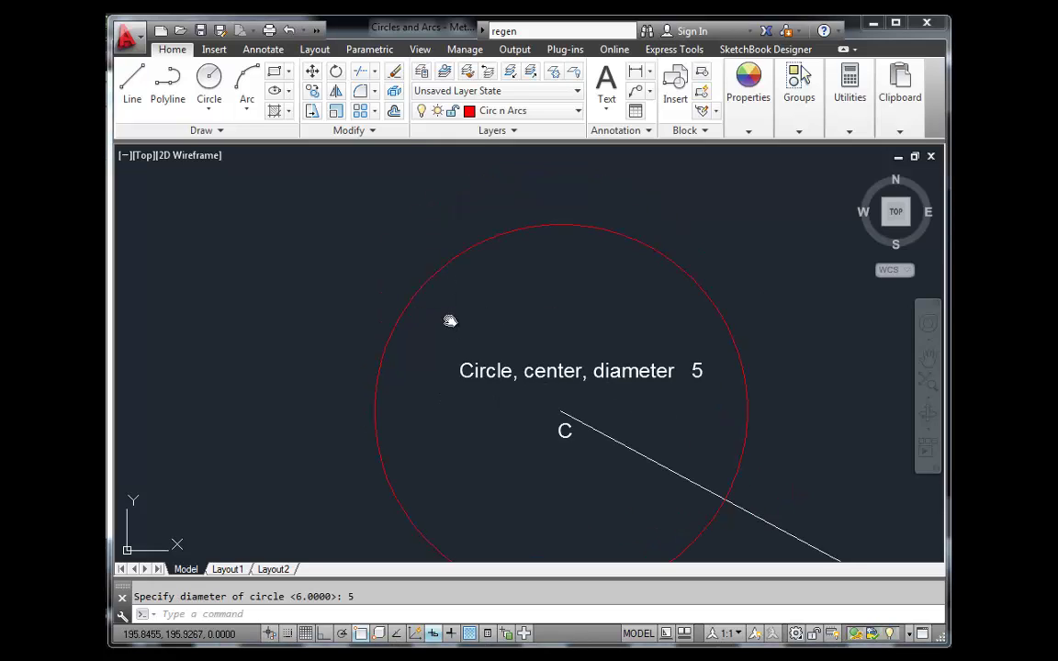
In the 2 point circle exercise, draw a circle with the 2P option from the tip at A to the tip at B.
{"action": "middle_click_drag", "start_coordinate": [450, 321], "coordinate": [433, 265]}
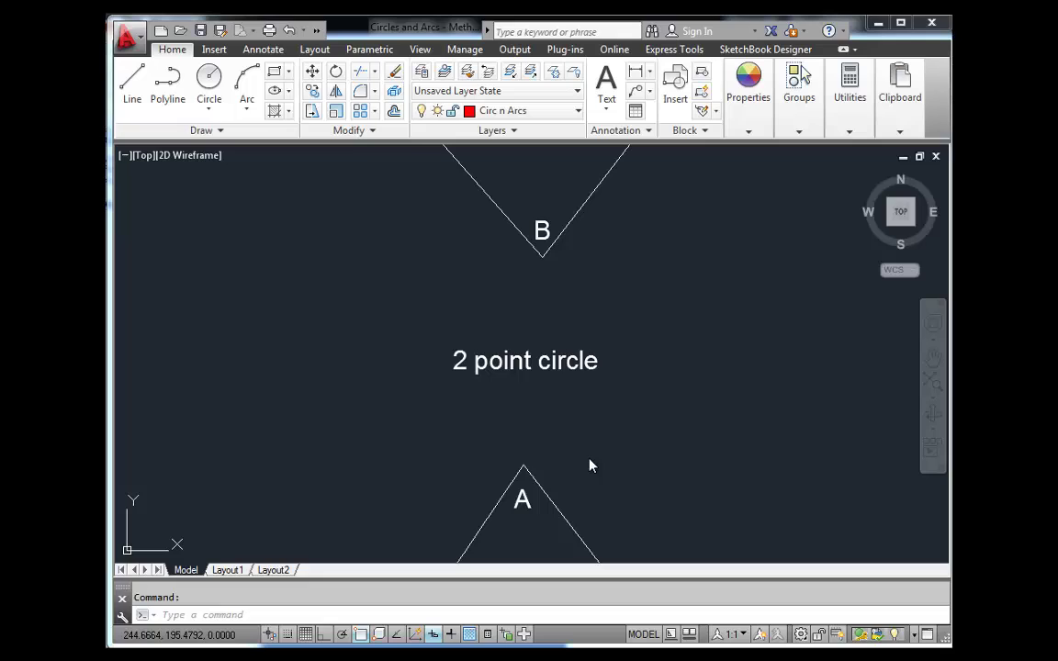
{"action": "left_click", "coordinate": [219, 110]}
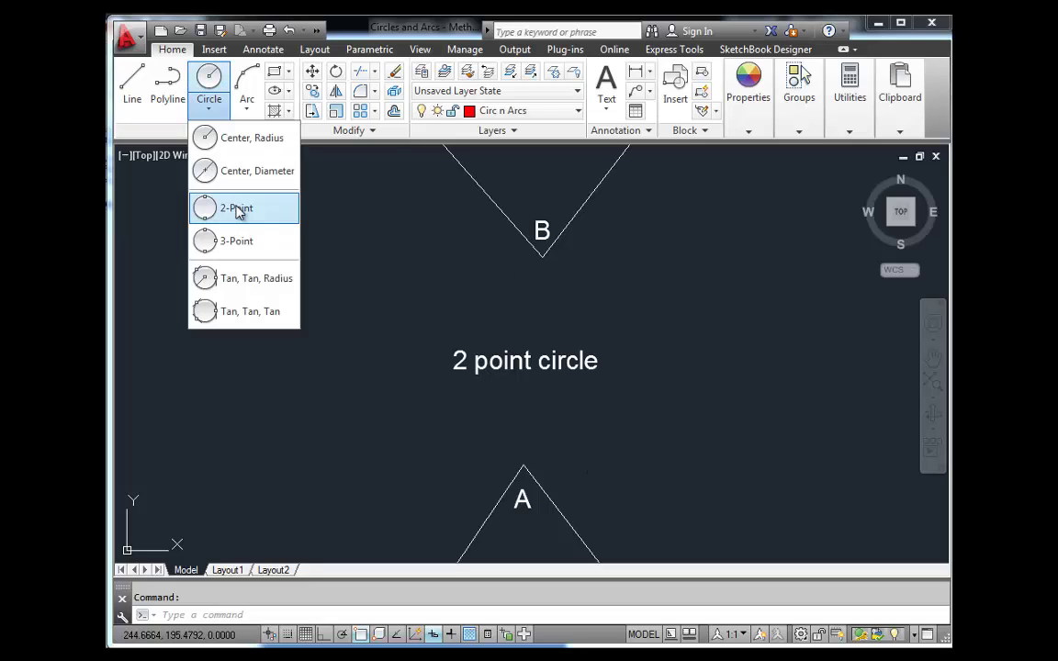
{"action": "key", "text": "Escape"}
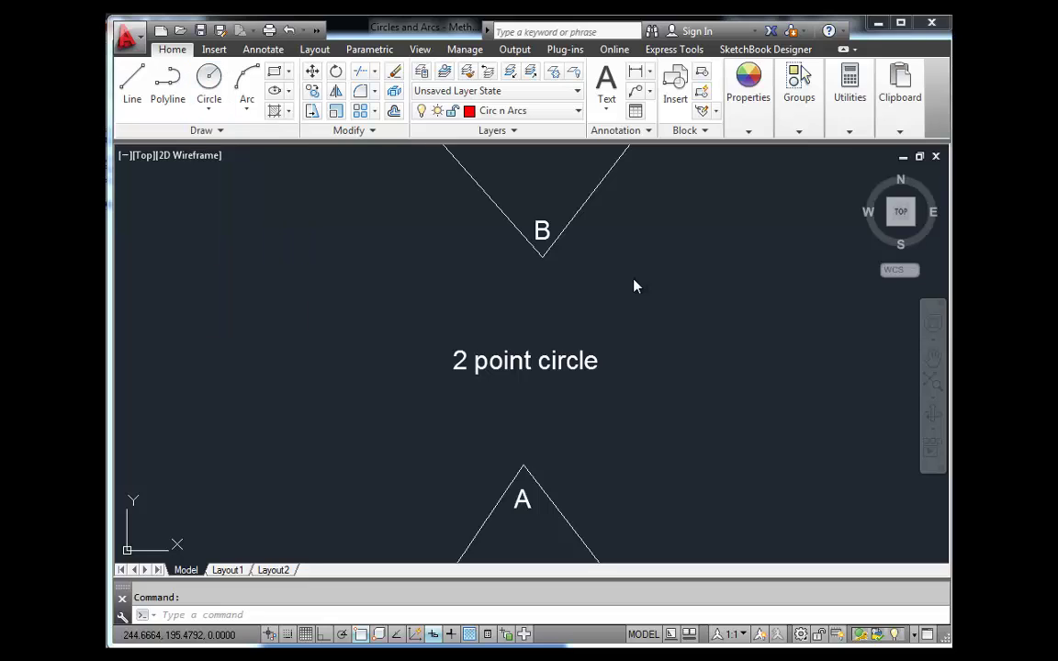
{"action": "type", "text": "c"}
{"action": "key", "text": "Return"}
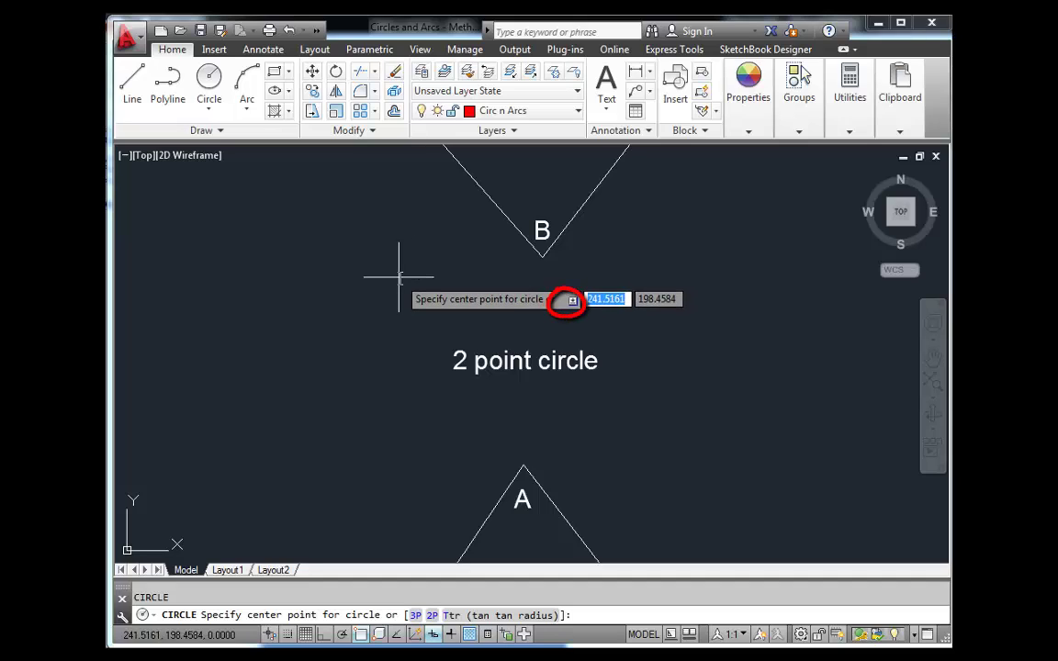
{"action": "key", "text": "Down"}
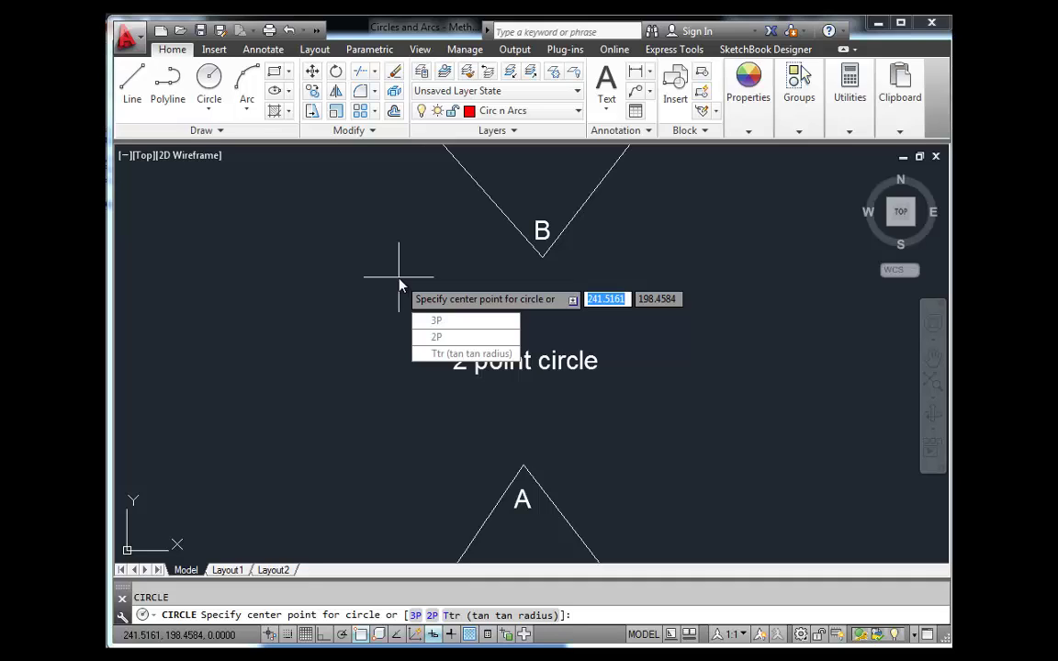
{"action": "key", "text": "Down"}
{"action": "key", "text": "Down"}
{"action": "key", "text": "Return"}
{"action": "scroll", "coordinate": [661, 338], "scroll_direction": "down", "scroll_amount": 1}
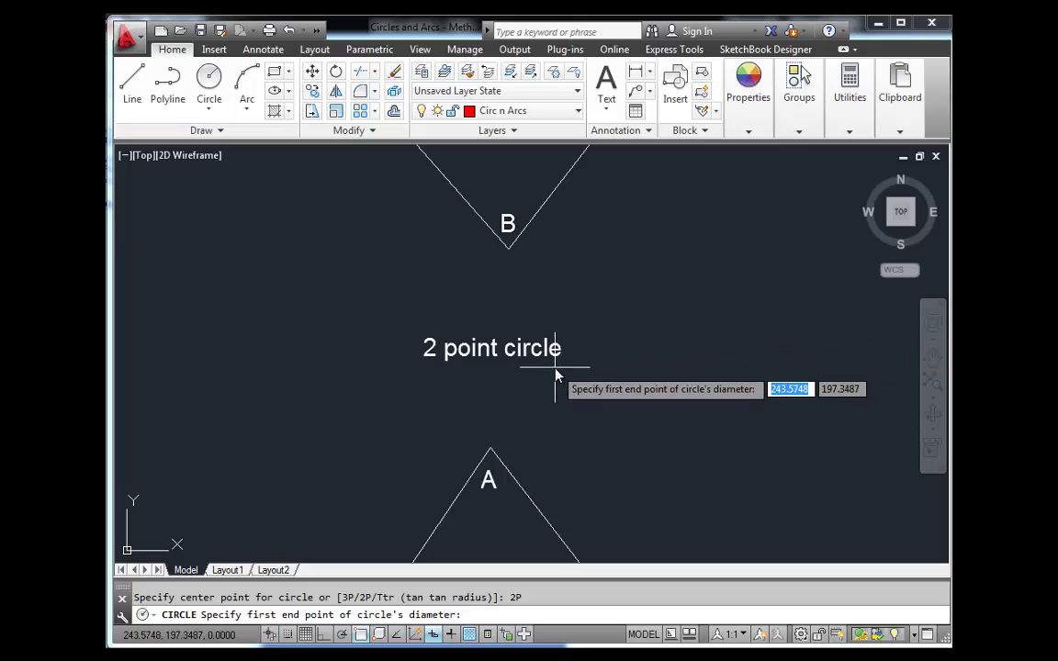
{"action": "left_click", "coordinate": [491, 448]}
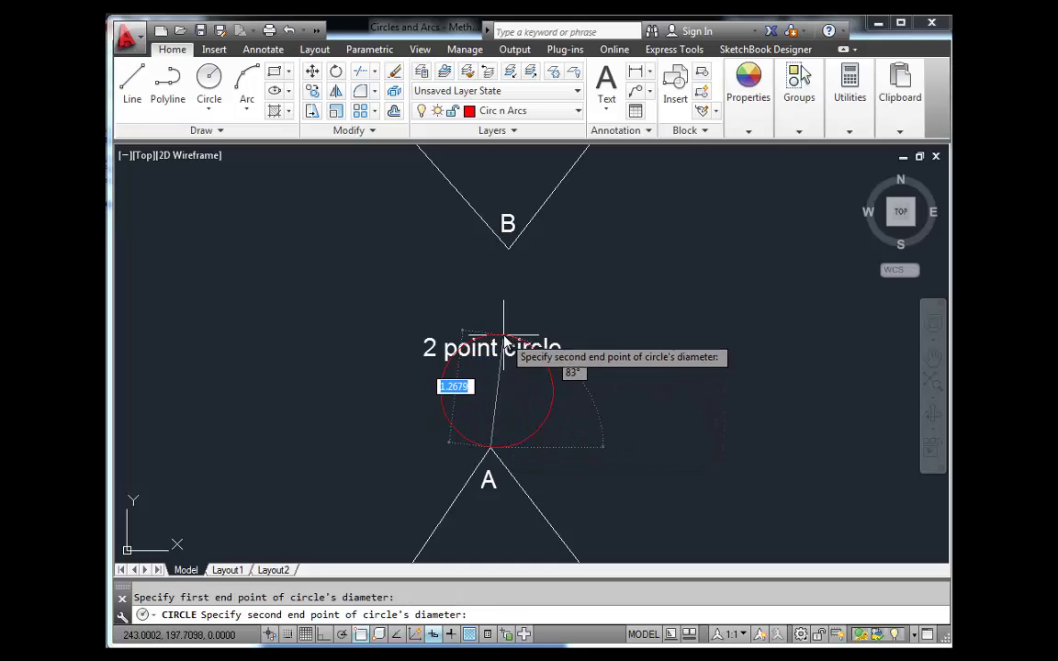
{"action": "left_click", "coordinate": [509, 249]}
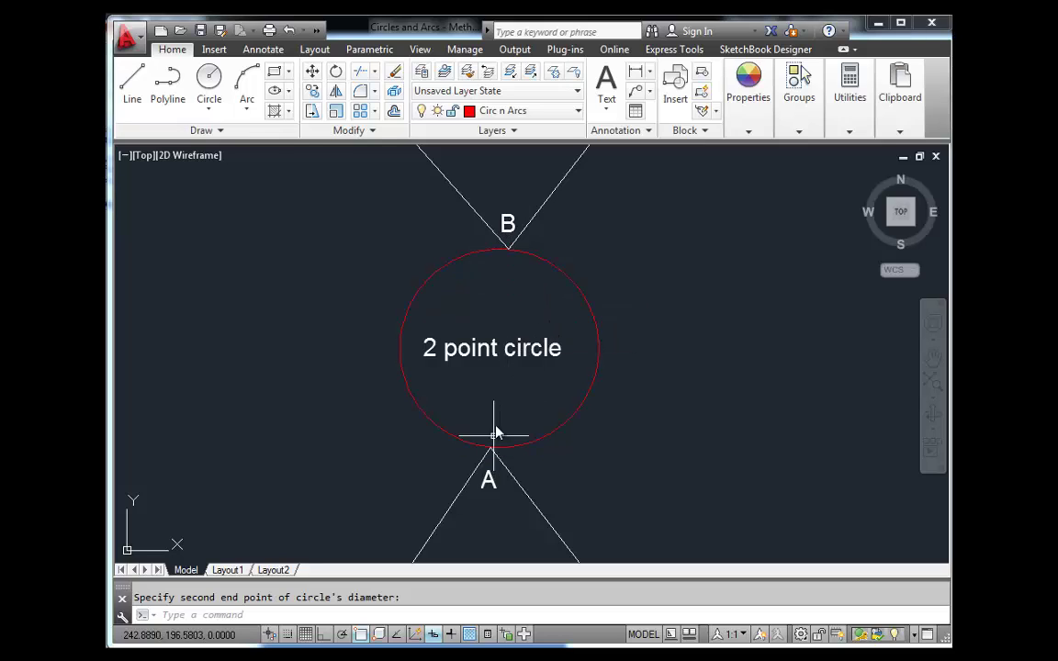
In the 3 Point Circle exercise, draw a circle with the 3P option through corner A, corner B and the tip at C.
{"action": "left_click", "coordinate": [508, 250]}
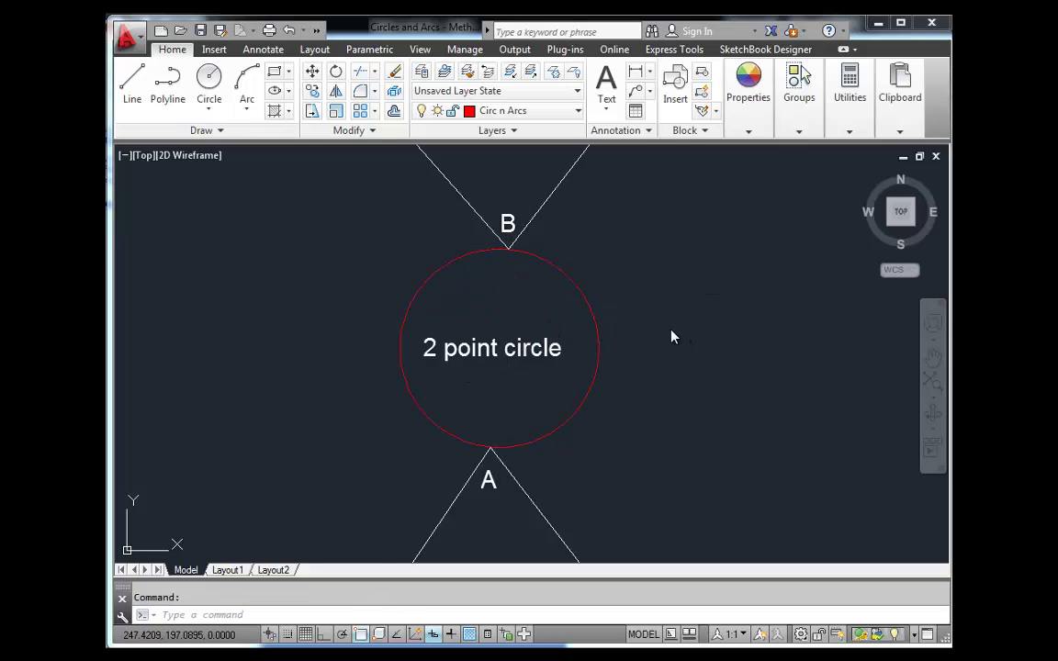
{"action": "scroll", "coordinate": [671, 337], "scroll_direction": "down", "scroll_amount": 10}
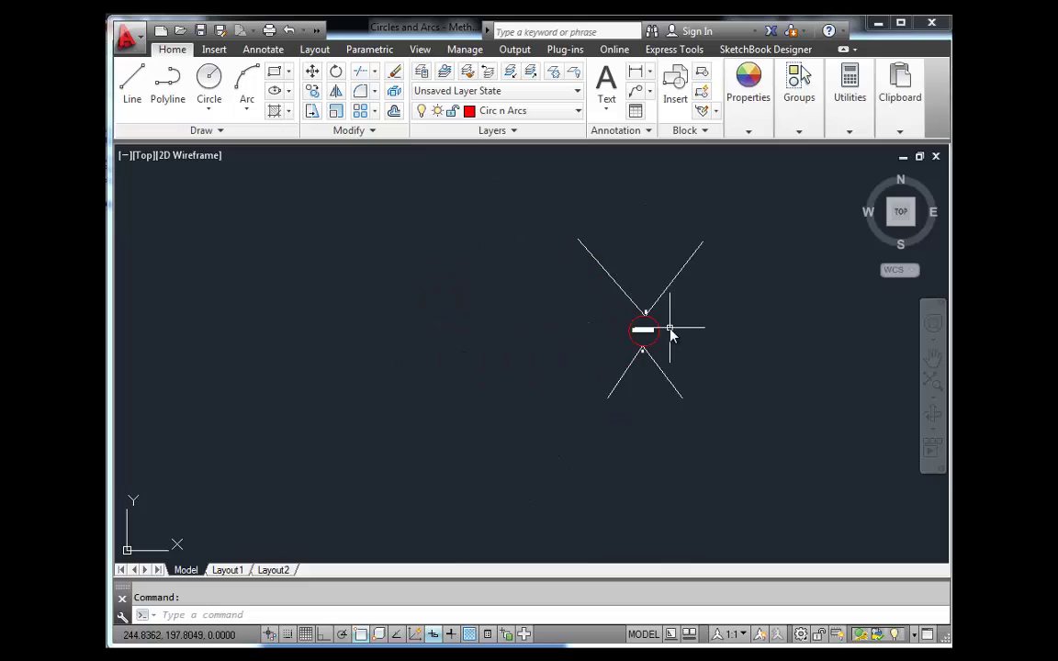
{"action": "mouse_move", "coordinate": [557, 344]}
{"action": "middle_mouse_down"}
{"action": "mouse_move", "coordinate": [637, 349]}
{"action": "mouse_move", "coordinate": [604, 274]}
{"action": "mouse_move", "coordinate": [621, 255]}
{"action": "middle_mouse_up"}
{"action": "scroll", "coordinate": [637, 349], "scroll_direction": "up", "scroll_amount": 6}
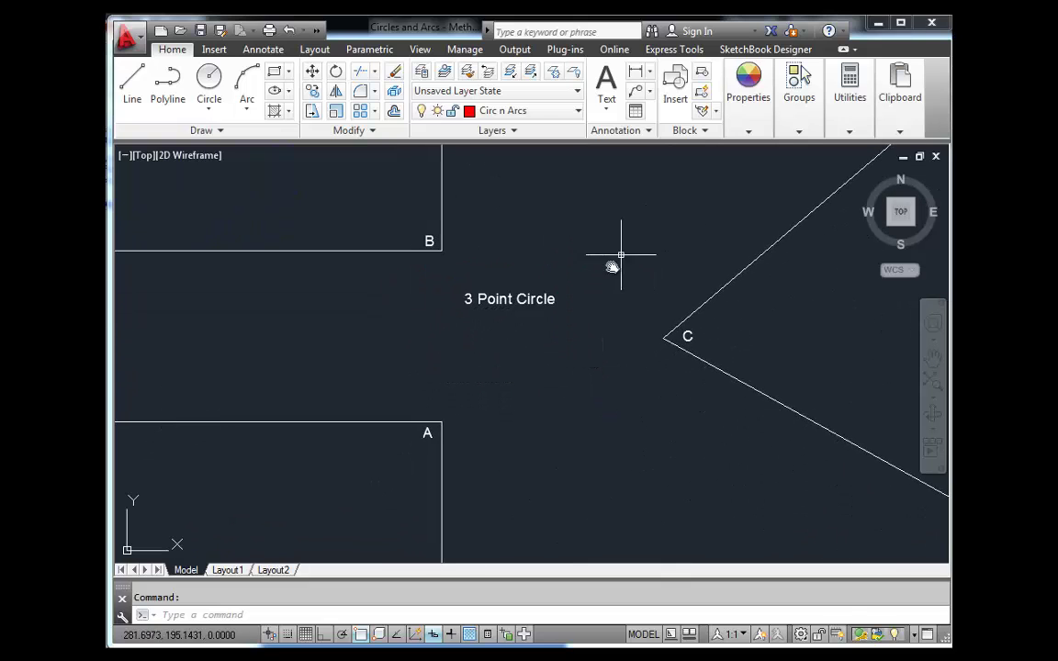
{"action": "scroll", "coordinate": [579, 335], "scroll_direction": "up", "scroll_amount": 2}
{"action": "middle_click_drag", "start_coordinate": [583, 340], "coordinate": [619, 352]}
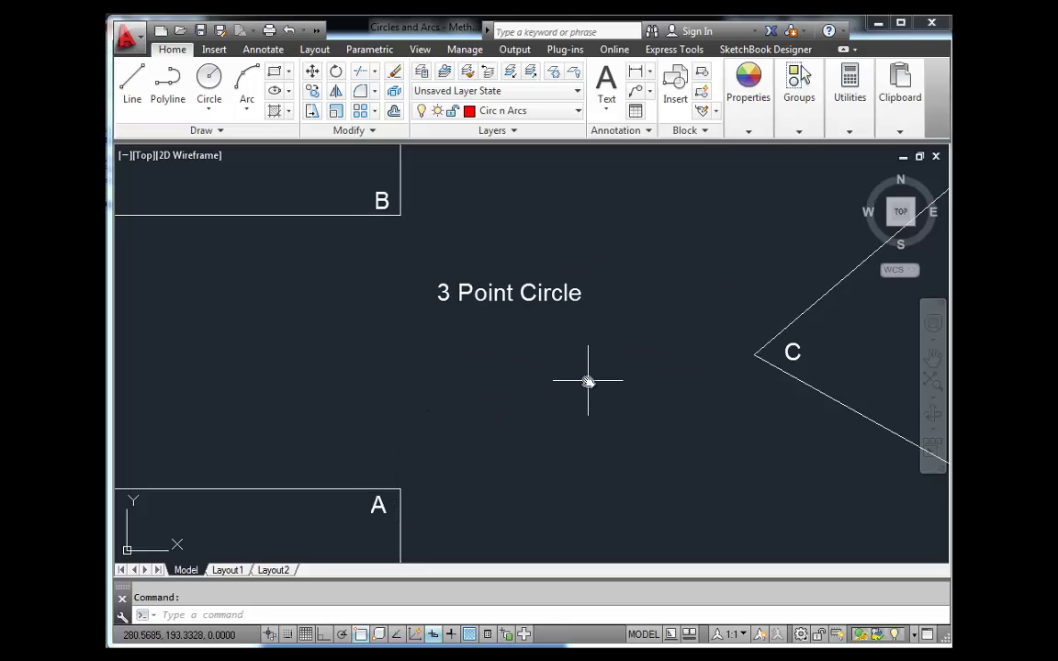
{"action": "left_click", "coordinate": [210, 111]}
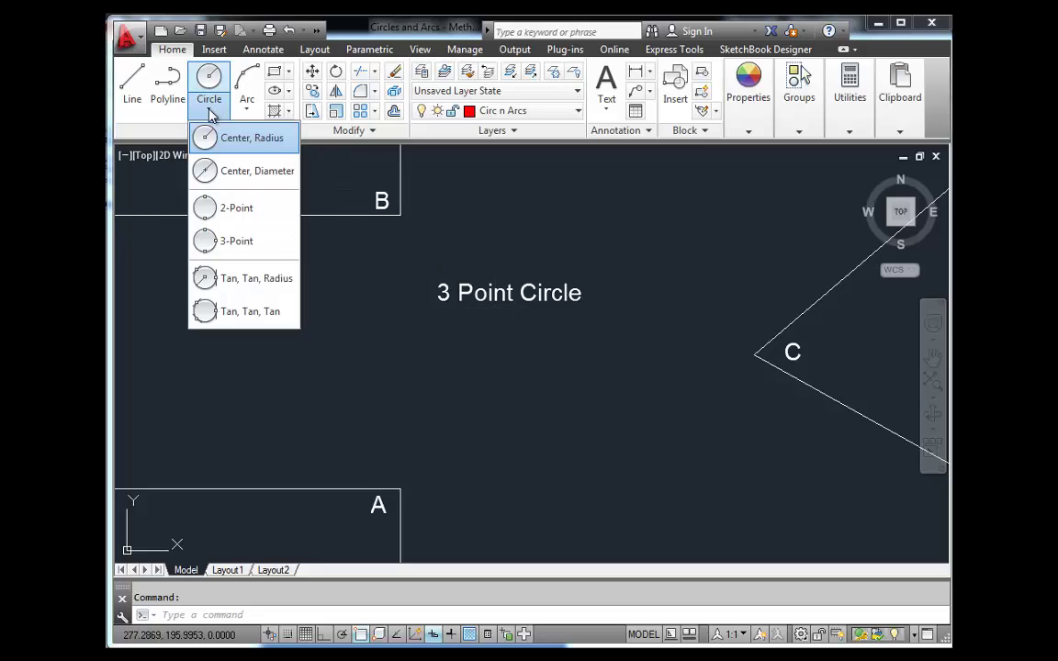
{"action": "left_click", "coordinate": [685, 193]}
{"action": "type", "text": "c"}
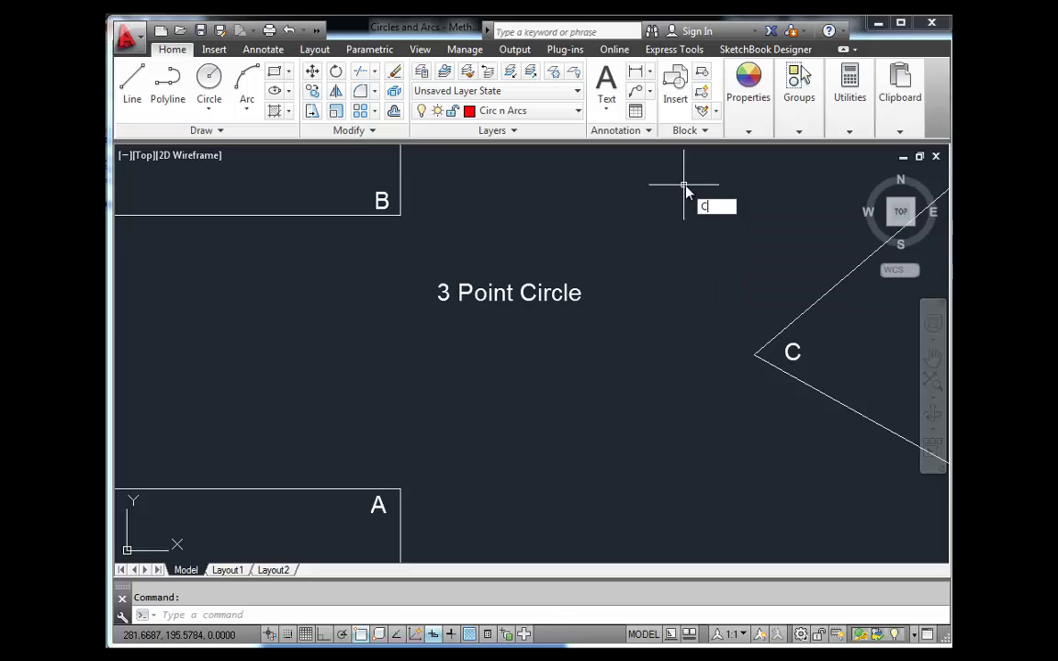
{"action": "key", "text": "Return"}
{"action": "key", "text": "Down"}
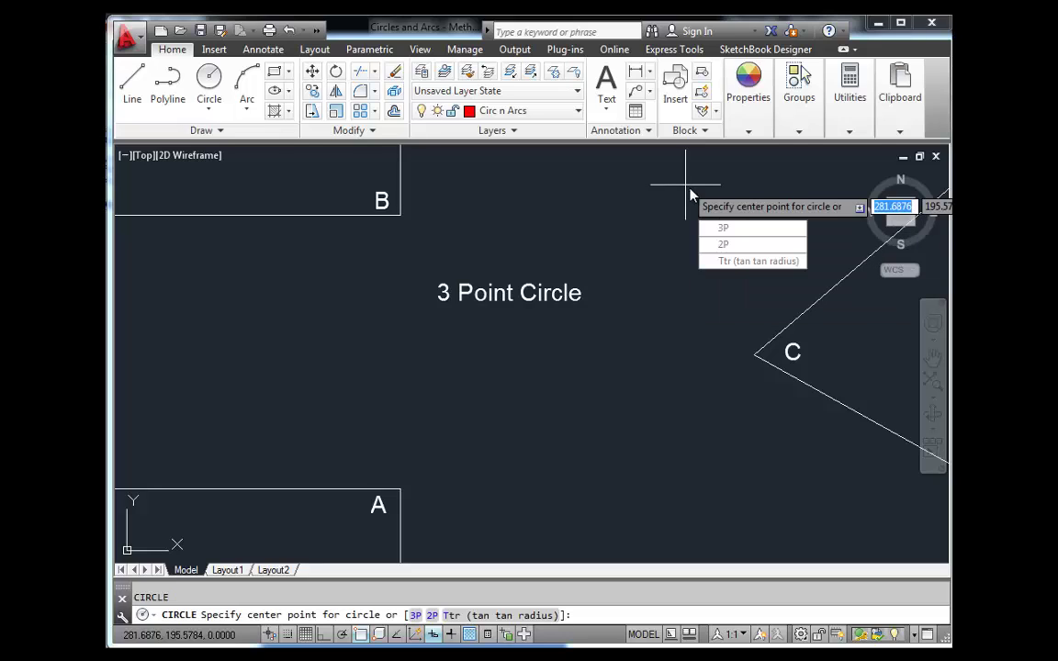
{"action": "left_click", "coordinate": [720, 231]}
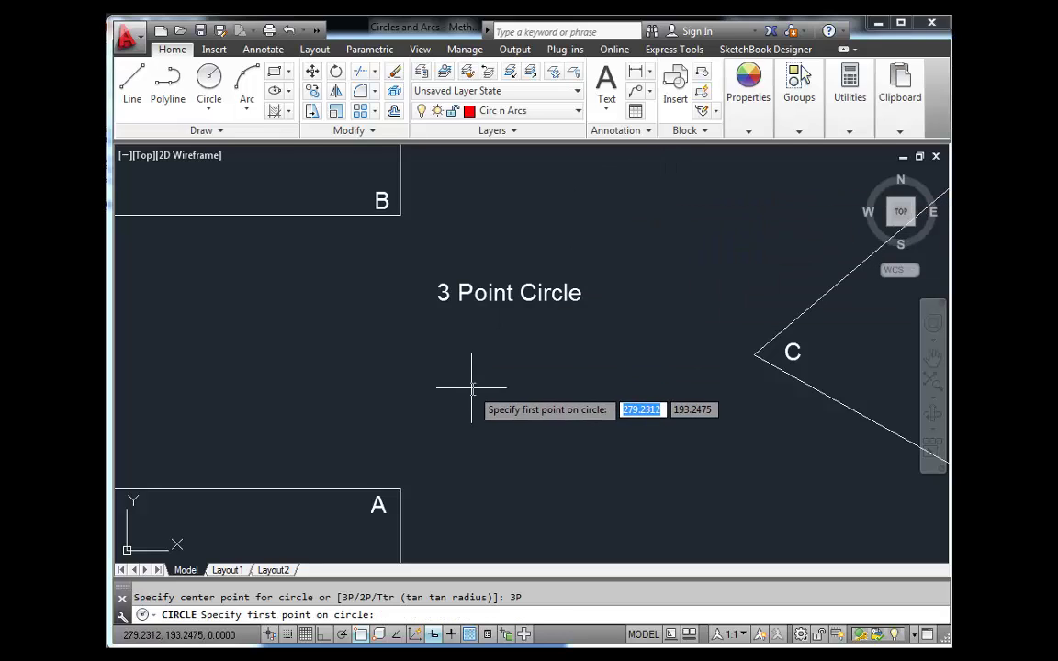
{"action": "left_click", "coordinate": [401, 488]}
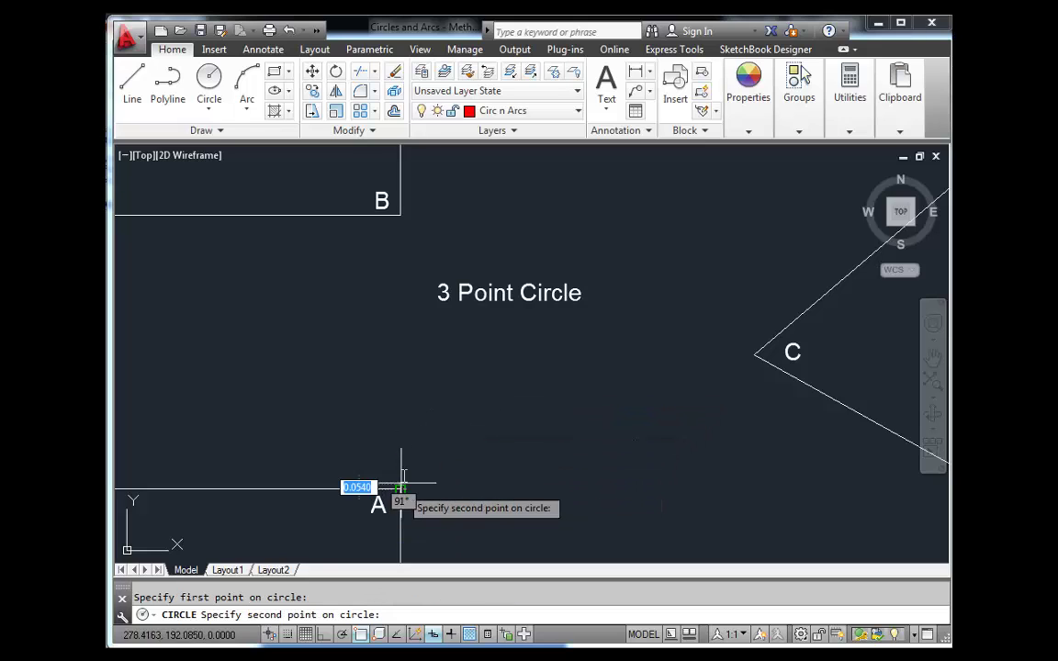
{"action": "left_click", "coordinate": [401, 215]}
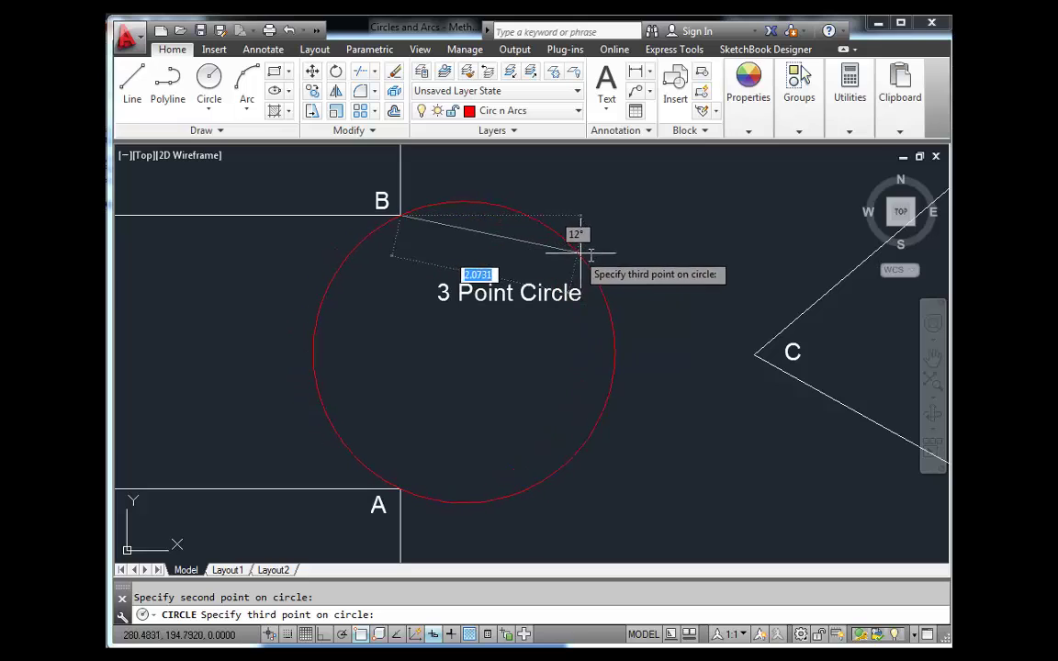
{"action": "left_click", "coordinate": [753, 355]}
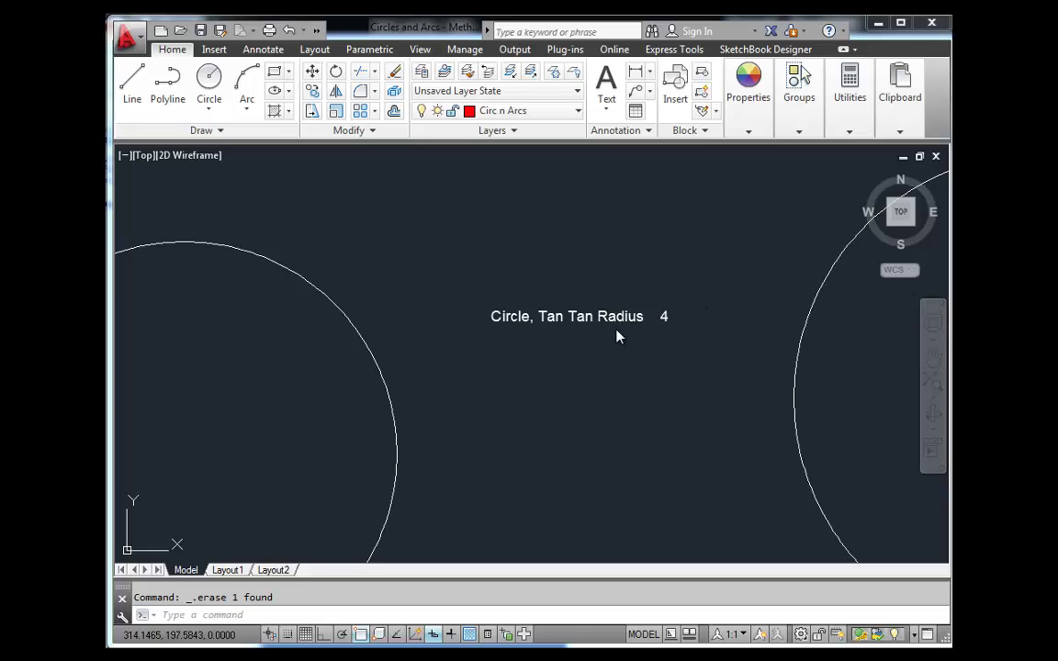
In the Circle, Tan Tan Radius exercise, draw a circle of radius 4 tangent to both existing circles using the Ttr option.
{"action": "left_click", "coordinate": [210, 110]}
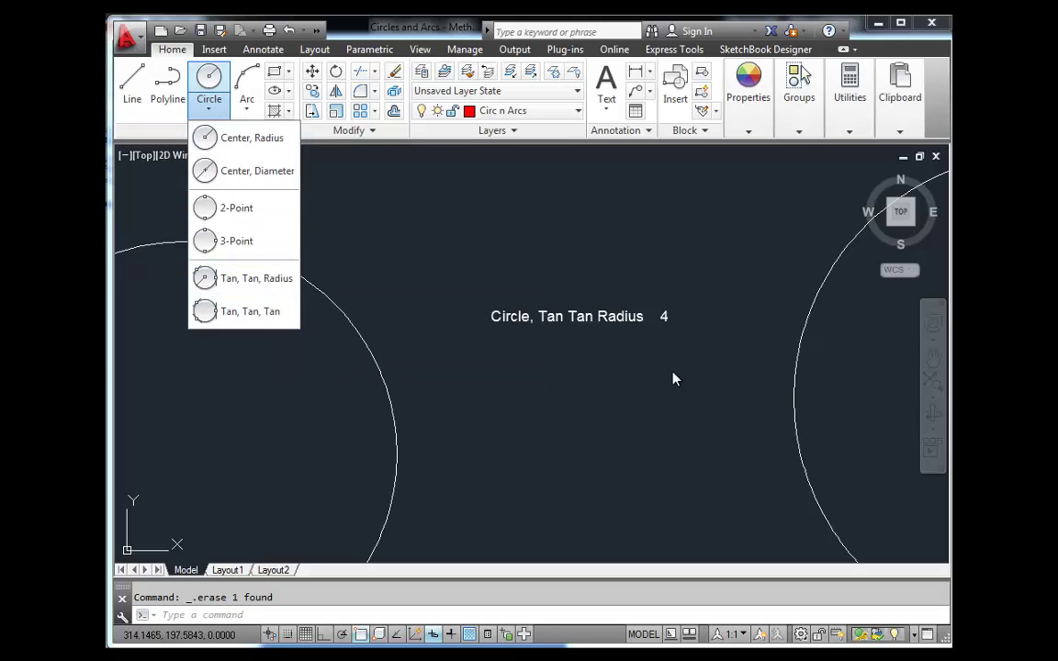
{"action": "key", "text": "Escape"}
{"action": "key", "text": "Return"}
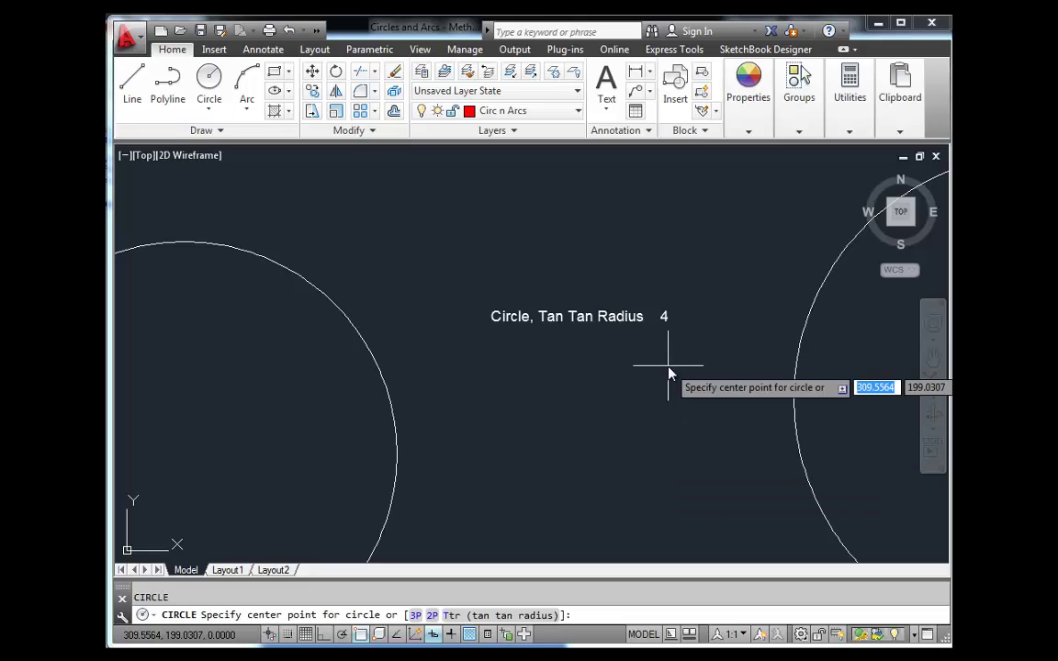
{"action": "type", "text": "ttr"}
{"action": "key", "text": "Return"}
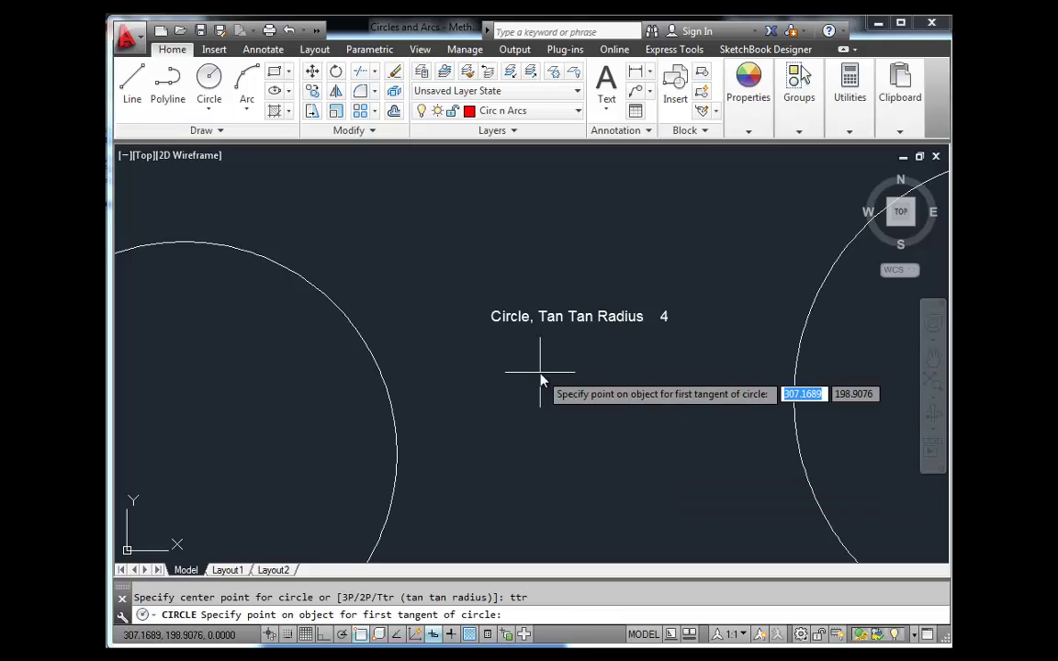
{"action": "mouse_move", "coordinate": [533, 393]}
{"action": "middle_mouse_down"}
{"action": "mouse_move", "coordinate": [519, 354]}
{"action": "mouse_move", "coordinate": [548, 463]}
{"action": "middle_mouse_up"}
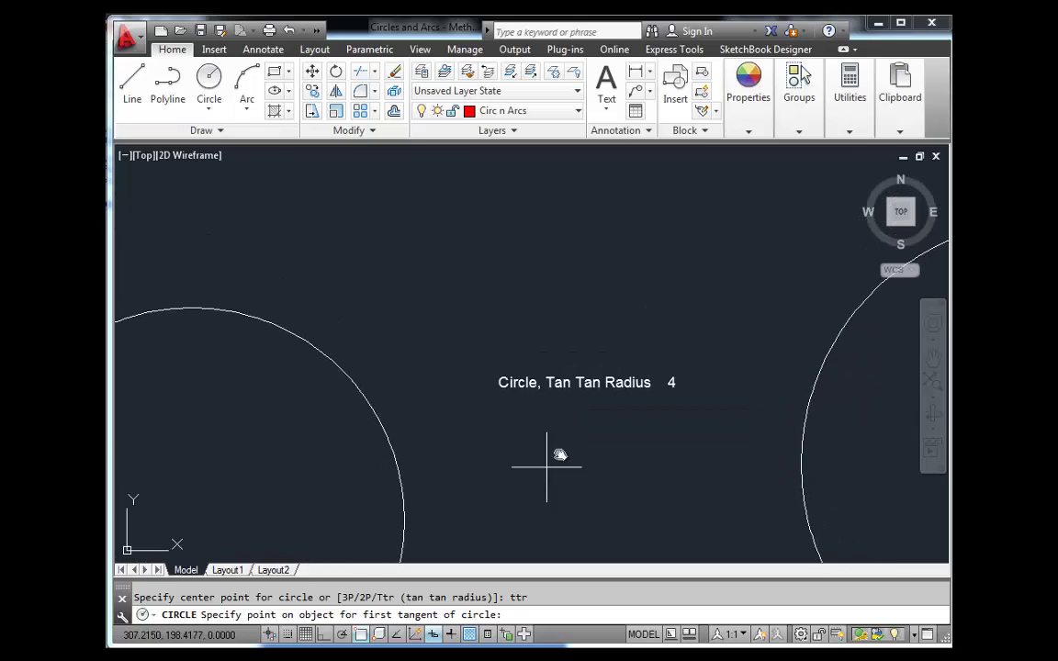
{"action": "mouse_move", "coordinate": [550, 225]}
{"action": "middle_mouse_down"}
{"action": "mouse_move", "coordinate": [547, 290]}
{"action": "mouse_move", "coordinate": [558, 274]}
{"action": "middle_mouse_up"}
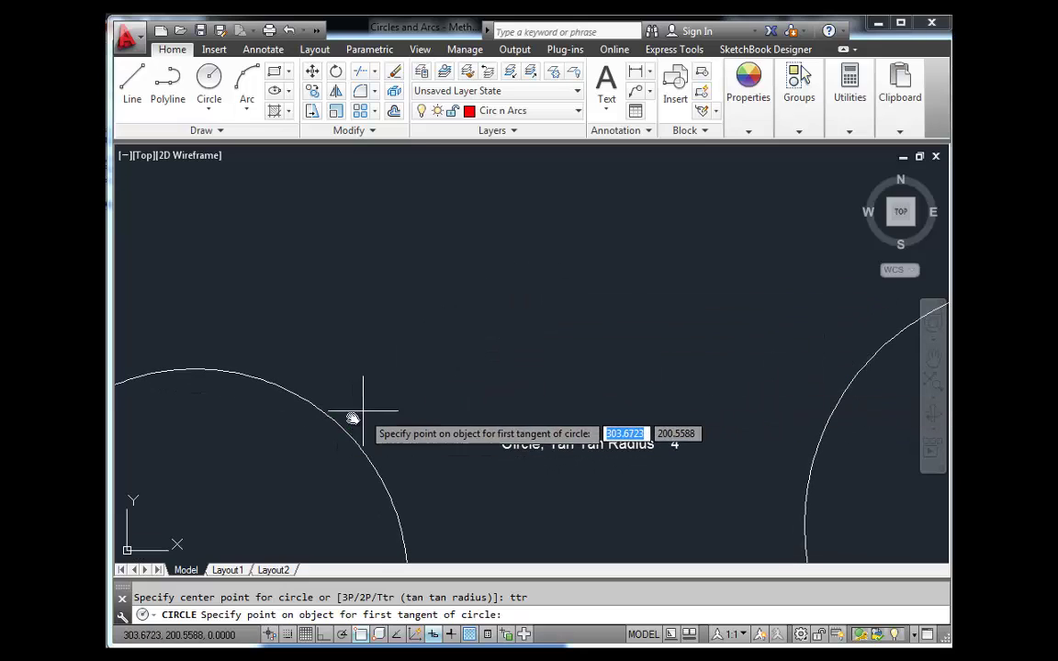
{"action": "left_click", "coordinate": [342, 431]}
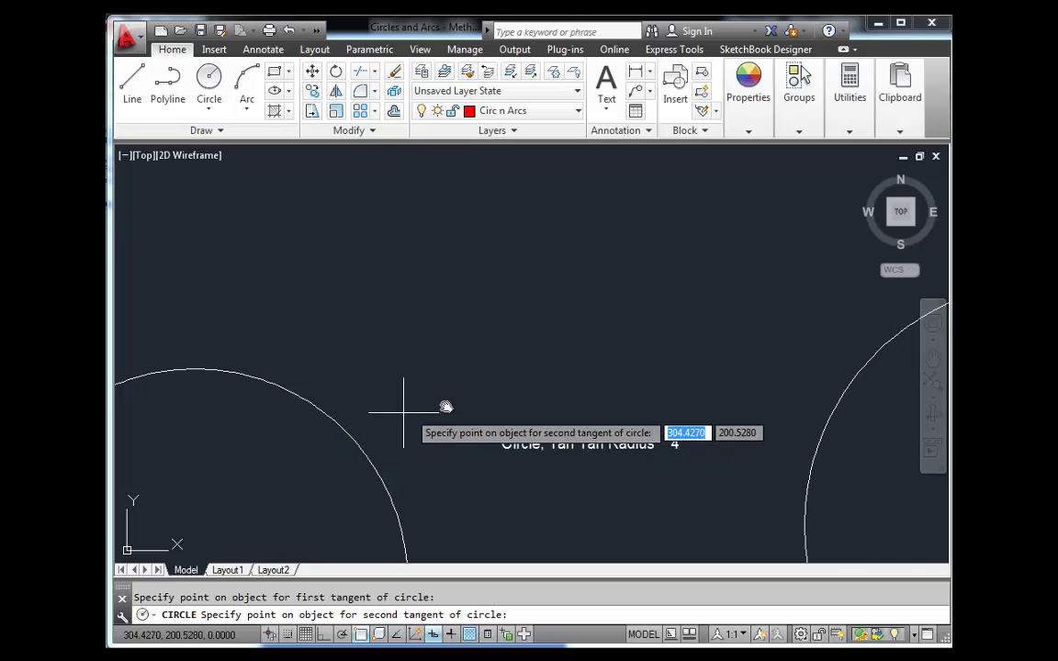
{"action": "left_click", "coordinate": [830, 421]}
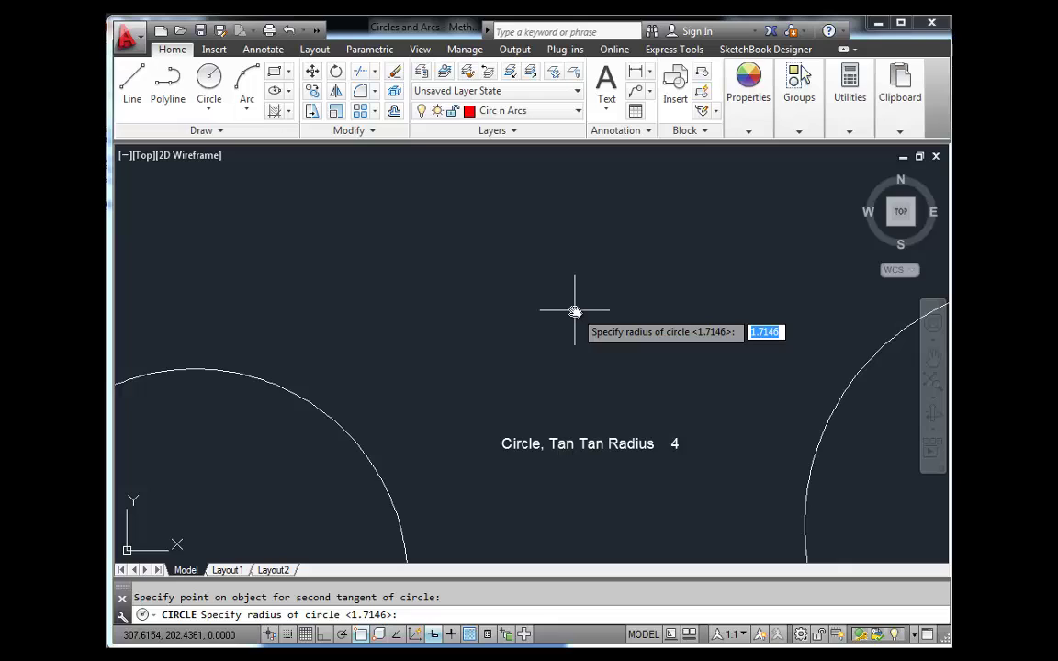
{"action": "type", "text": "4"}
{"action": "key", "text": "Return"}
{"action": "scroll", "coordinate": [575, 314], "scroll_direction": "down", "scroll_amount": 2}
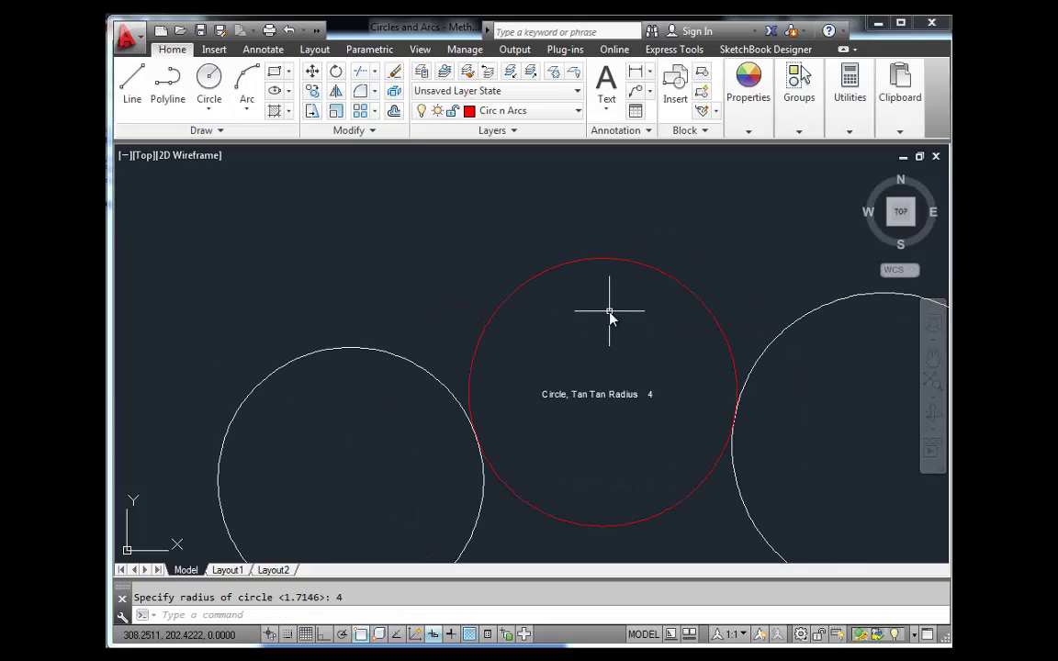
{"action": "middle_click_drag", "start_coordinate": [633, 367], "coordinate": [612, 329]}
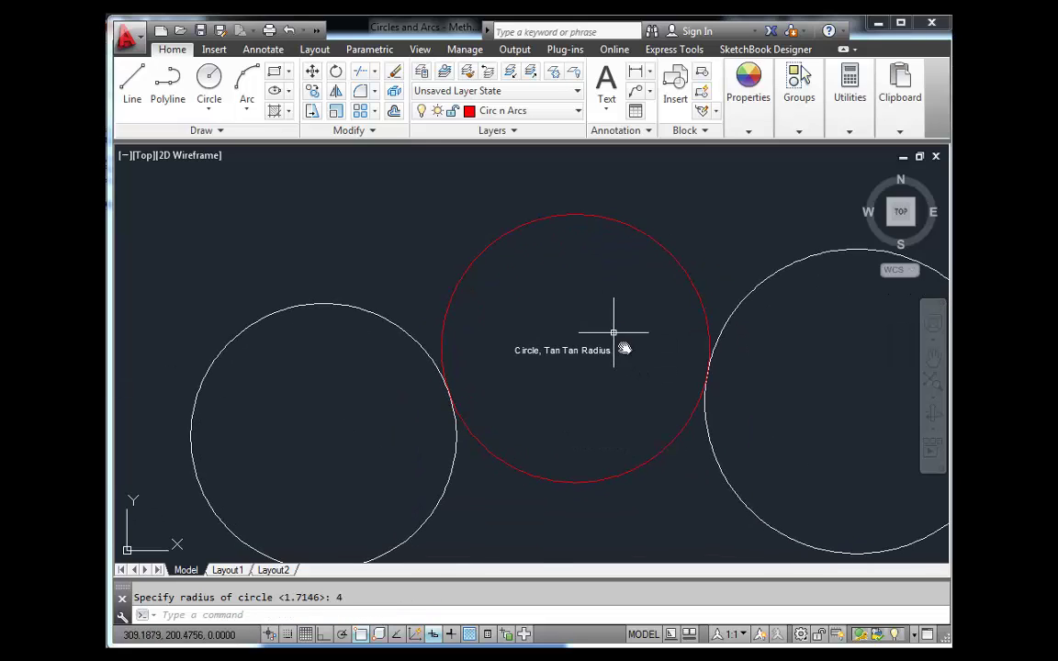
{"action": "middle_click_drag", "start_coordinate": [645, 438], "coordinate": [597, 402]}
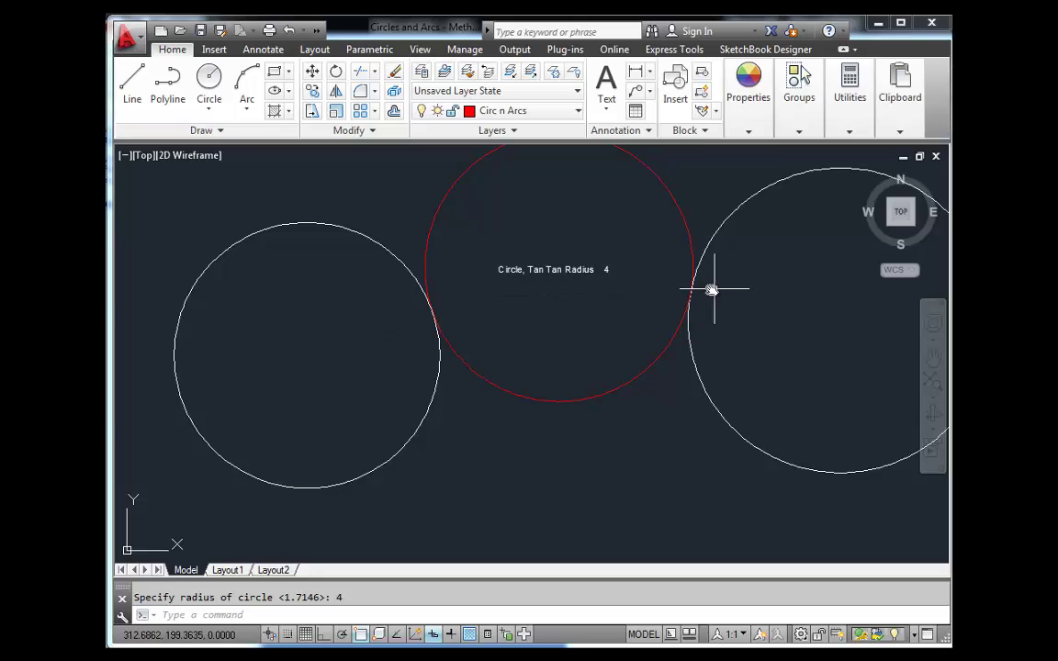
Examine the Circle, tan tan tan exercise, reading its instruction and viewing the three existing circles around it.
{"action": "middle_click_drag", "start_coordinate": [729, 343], "coordinate": [435, 385]}
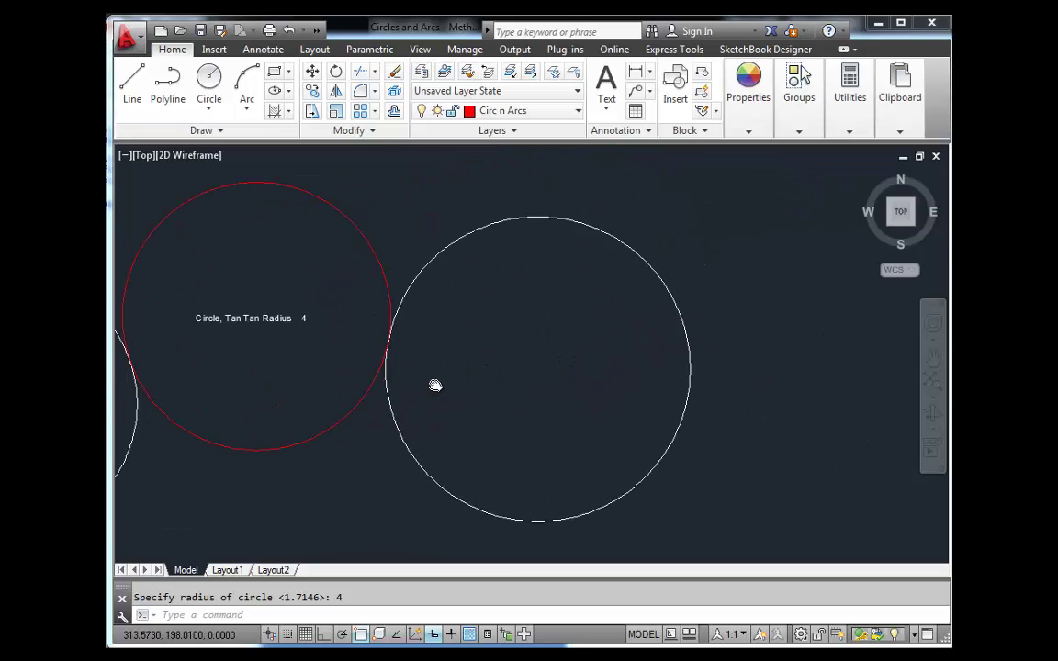
{"action": "scroll", "coordinate": [686, 368], "scroll_direction": "down", "scroll_amount": 2}
{"action": "middle_click_drag", "start_coordinate": [807, 365], "coordinate": [637, 373]}
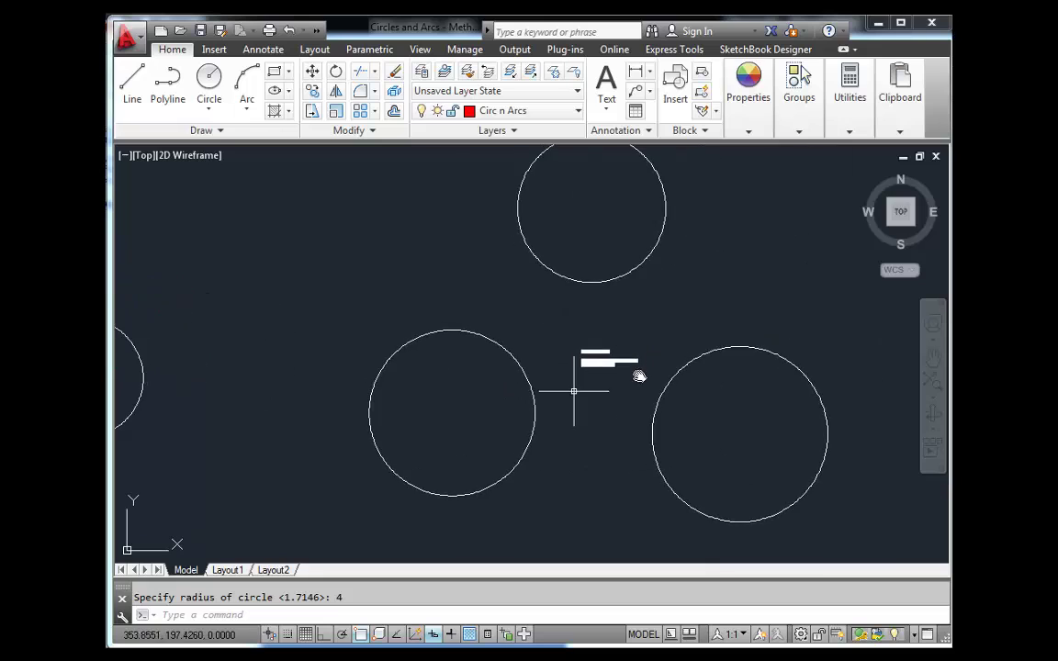
{"action": "scroll", "coordinate": [585, 349], "scroll_direction": "up", "scroll_amount": 5}
{"action": "middle_click_drag", "start_coordinate": [460, 354], "coordinate": [563, 321]}
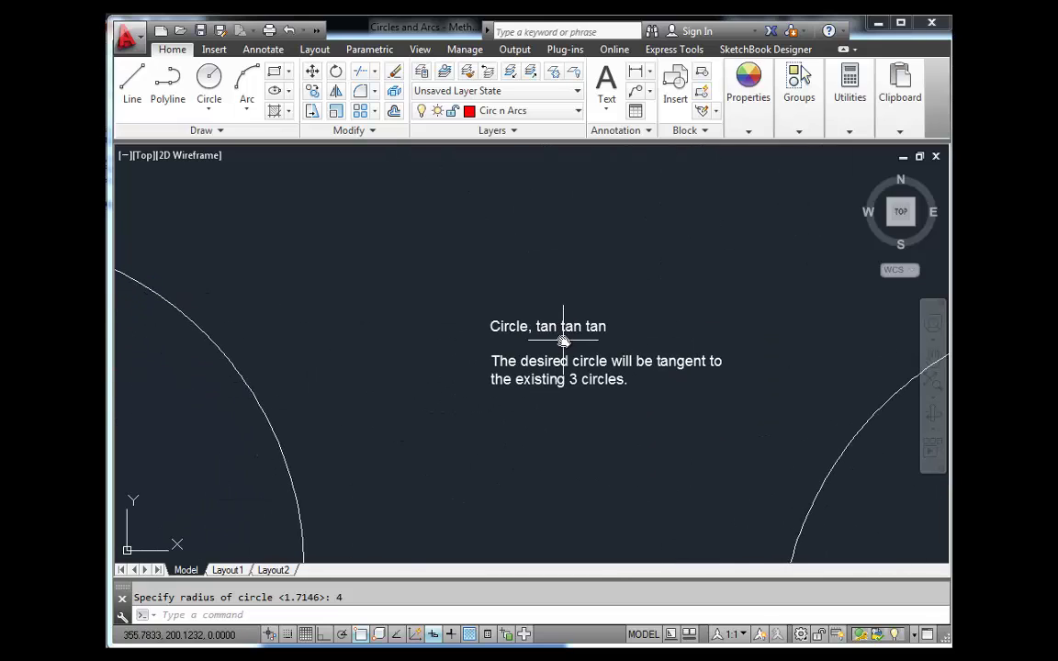
{"action": "scroll", "coordinate": [585, 379], "scroll_direction": "down", "scroll_amount": 3}
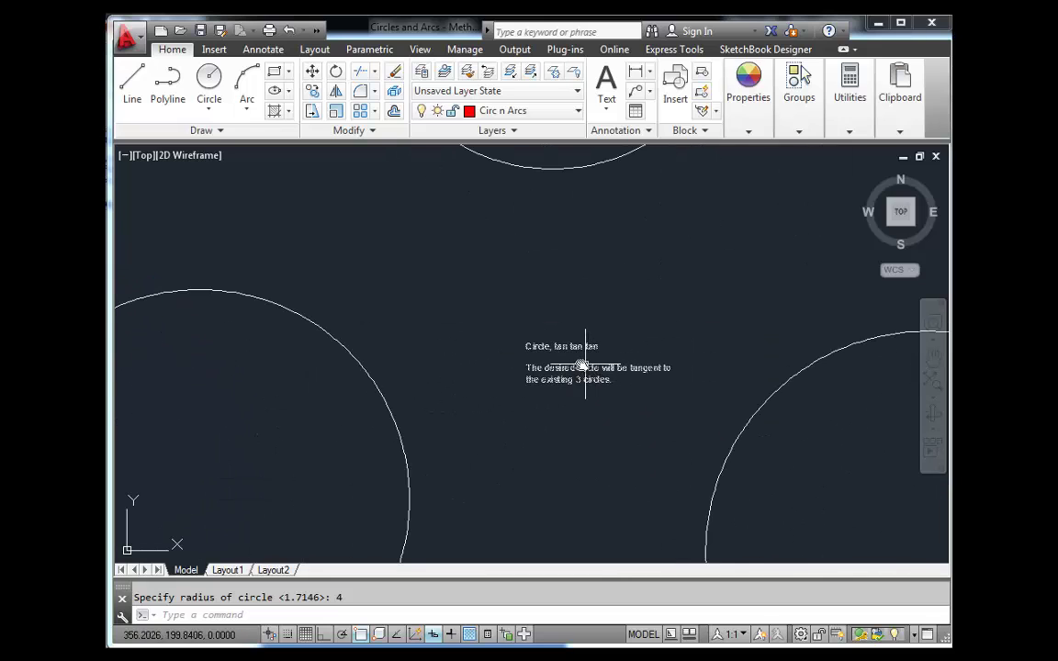
{"action": "scroll", "coordinate": [587, 358], "scroll_direction": "up", "scroll_amount": 2}
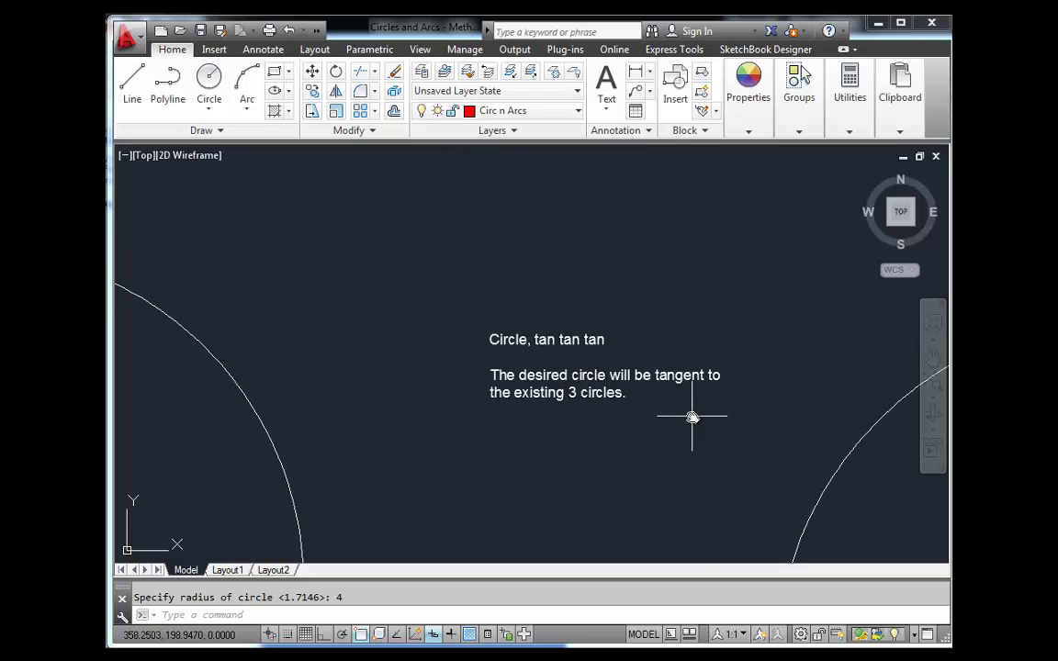
{"action": "scroll", "coordinate": [692, 415], "scroll_direction": "down", "scroll_amount": 2}
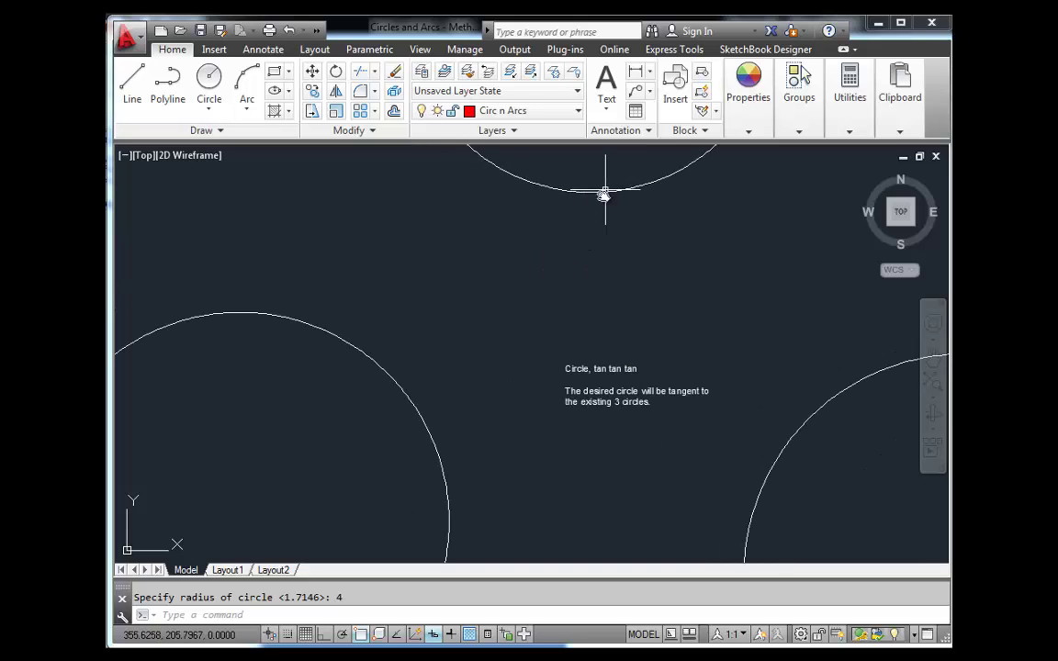
{"action": "scroll", "coordinate": [432, 393], "scroll_direction": "down", "scroll_amount": 2}
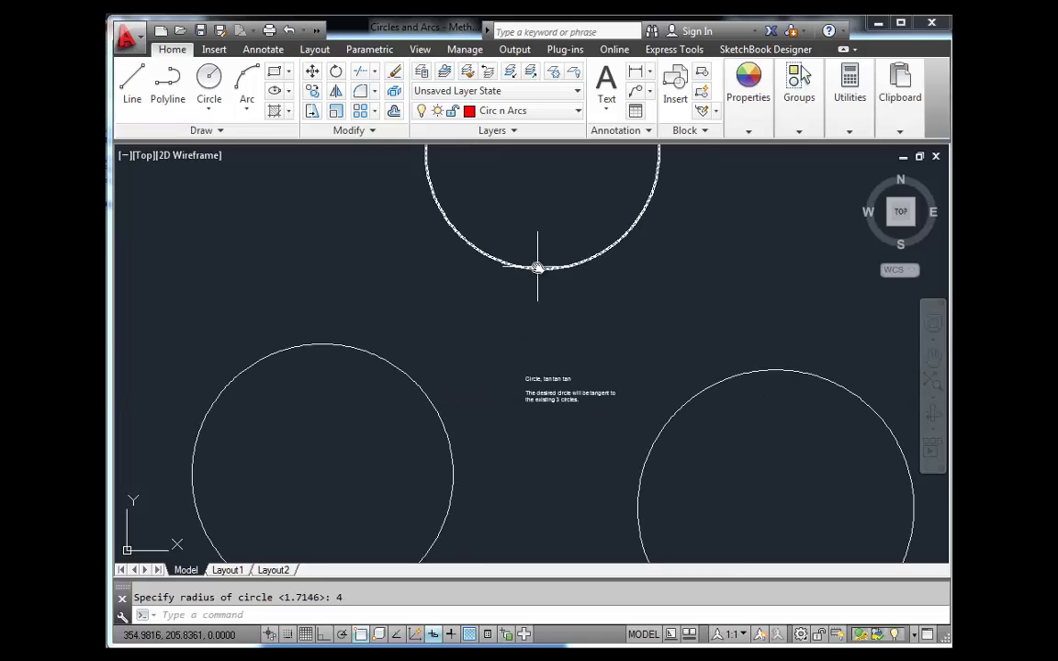
{"action": "scroll", "coordinate": [549, 416], "scroll_direction": "up", "scroll_amount": 2}
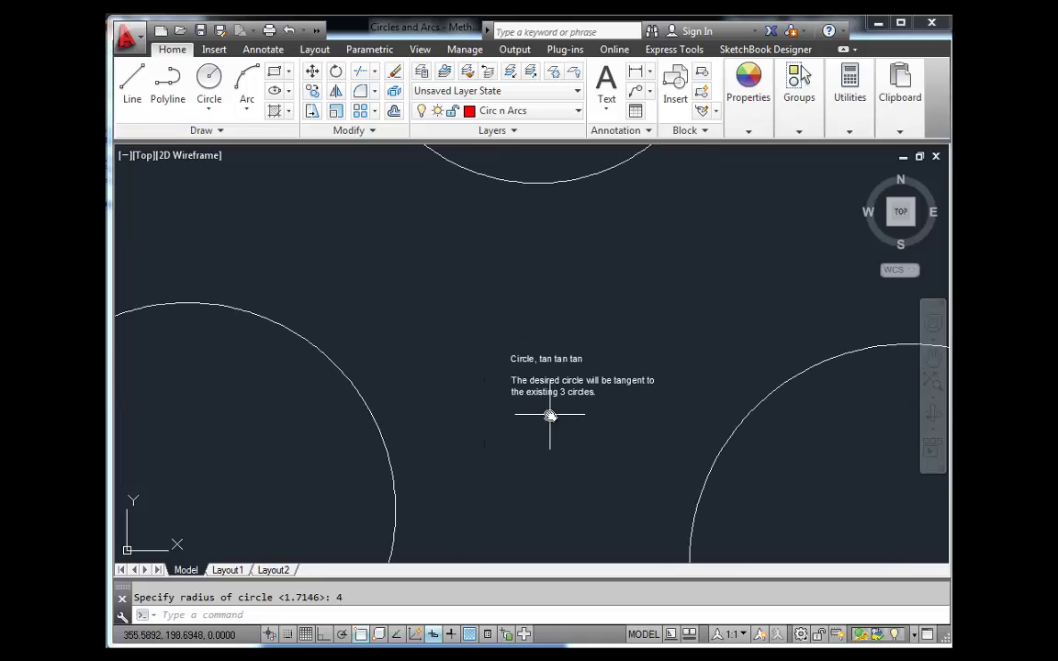
Draw a circle tangent to the three existing circles with the Tan, Tan, Tan method in the Circle, tan tan tan exercise.
{"action": "key", "text": "Escape"}
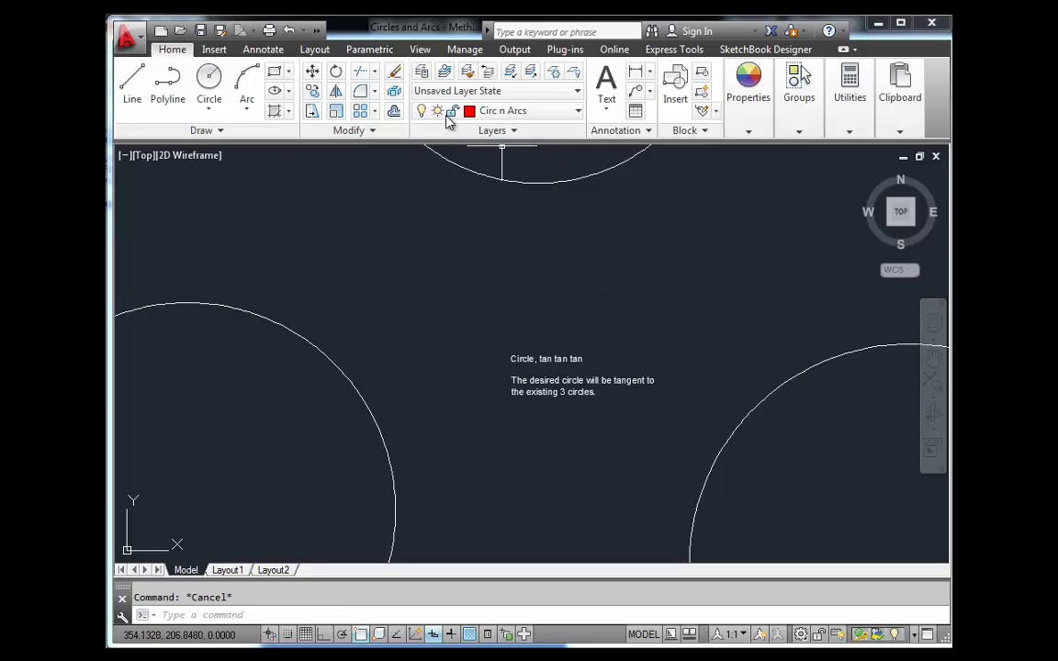
{"action": "left_click", "coordinate": [212, 108]}
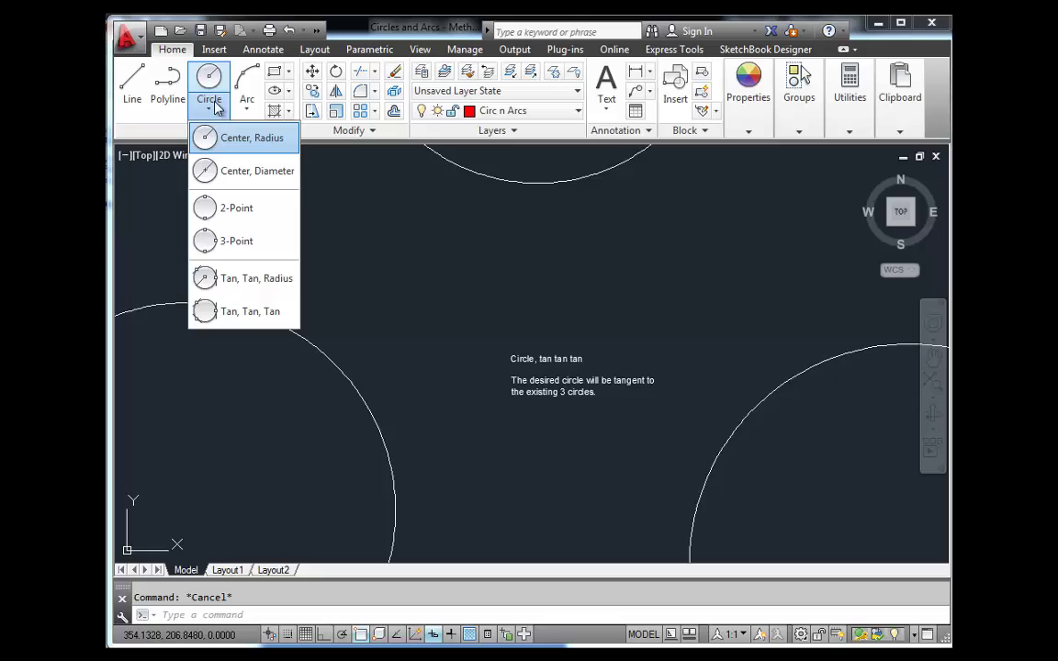
{"action": "left_click", "coordinate": [246, 312]}
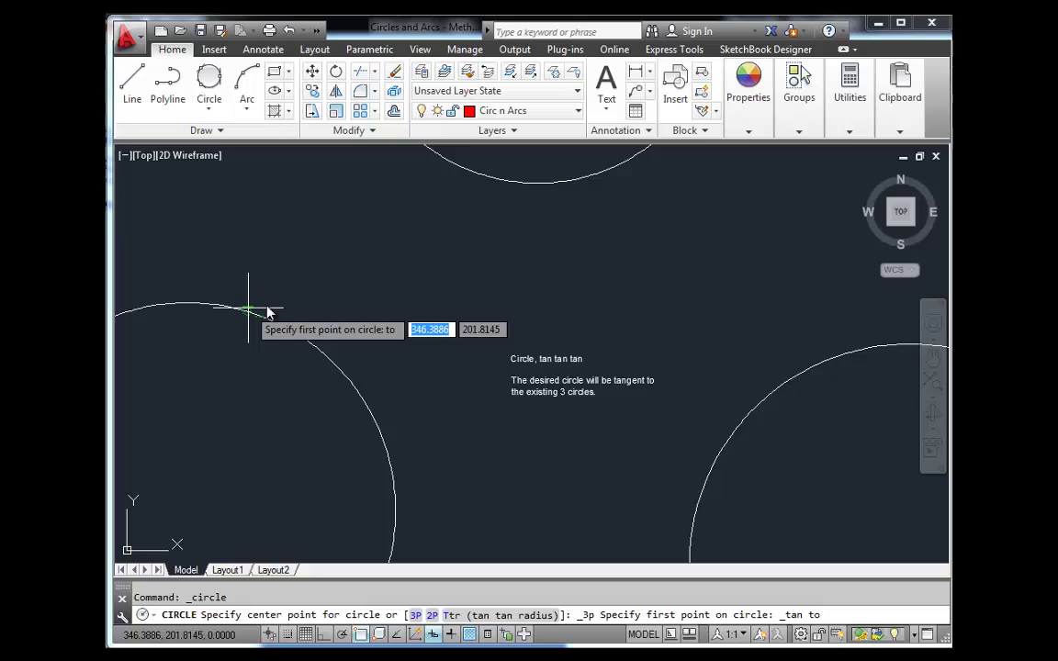
{"action": "left_click", "coordinate": [327, 357]}
{"action": "left_click", "coordinate": [562, 174]}
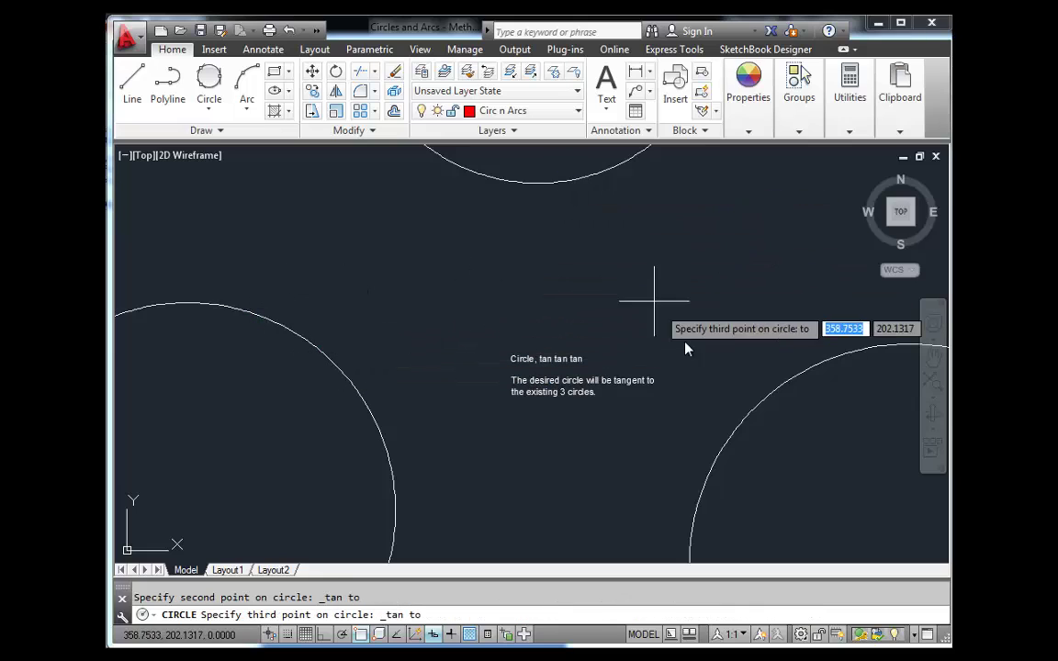
{"action": "left_click", "coordinate": [748, 413]}
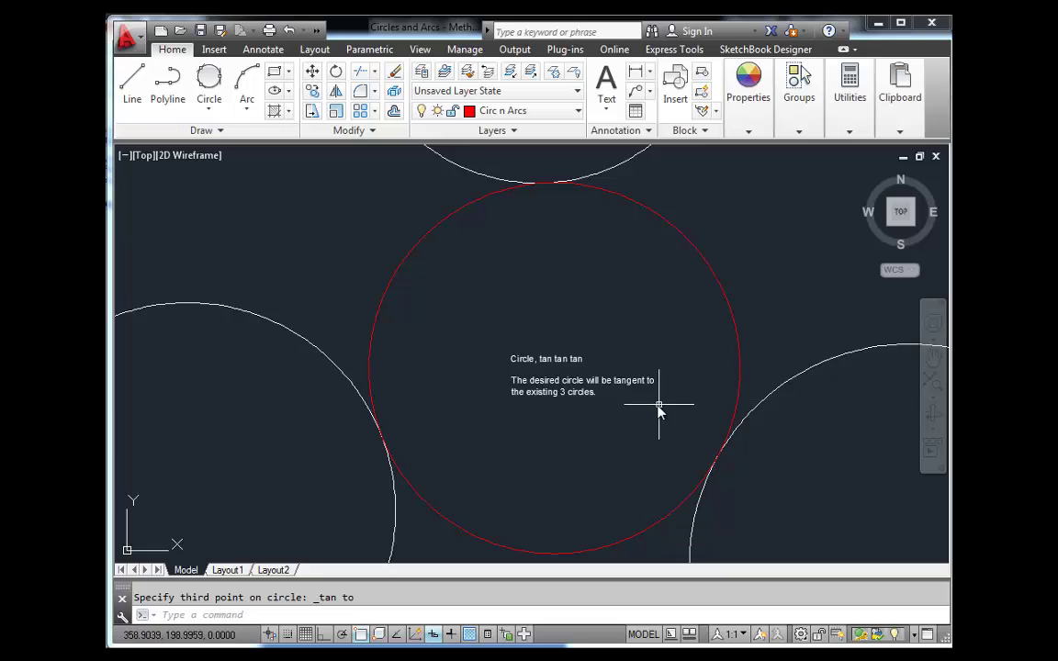
{"action": "scroll", "coordinate": [657, 406], "scroll_direction": "down", "scroll_amount": 5}
{"action": "middle_click_drag", "start_coordinate": [721, 398], "coordinate": [597, 378]}
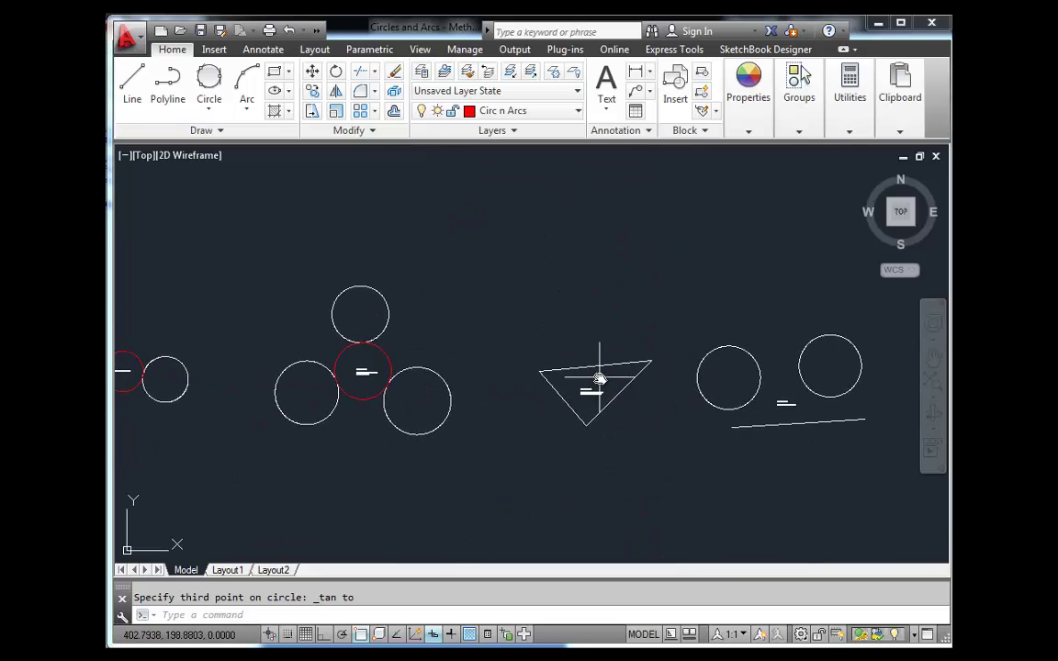
Draw a circle tangent to the three sides of the triangle using the Tan, Tan, Tan method.
{"action": "scroll", "coordinate": [591, 373], "scroll_direction": "up", "scroll_amount": 5}
{"action": "mouse_move", "coordinate": [549, 312]}
{"action": "middle_mouse_down"}
{"action": "mouse_move", "coordinate": [544, 296]}
{"action": "mouse_move", "coordinate": [531, 302]}
{"action": "mouse_move", "coordinate": [571, 294]}
{"action": "middle_mouse_up"}
{"action": "scroll", "coordinate": [528, 308], "scroll_direction": "up", "scroll_amount": 5}
{"action": "scroll", "coordinate": [571, 295], "scroll_direction": "down", "scroll_amount": 3}
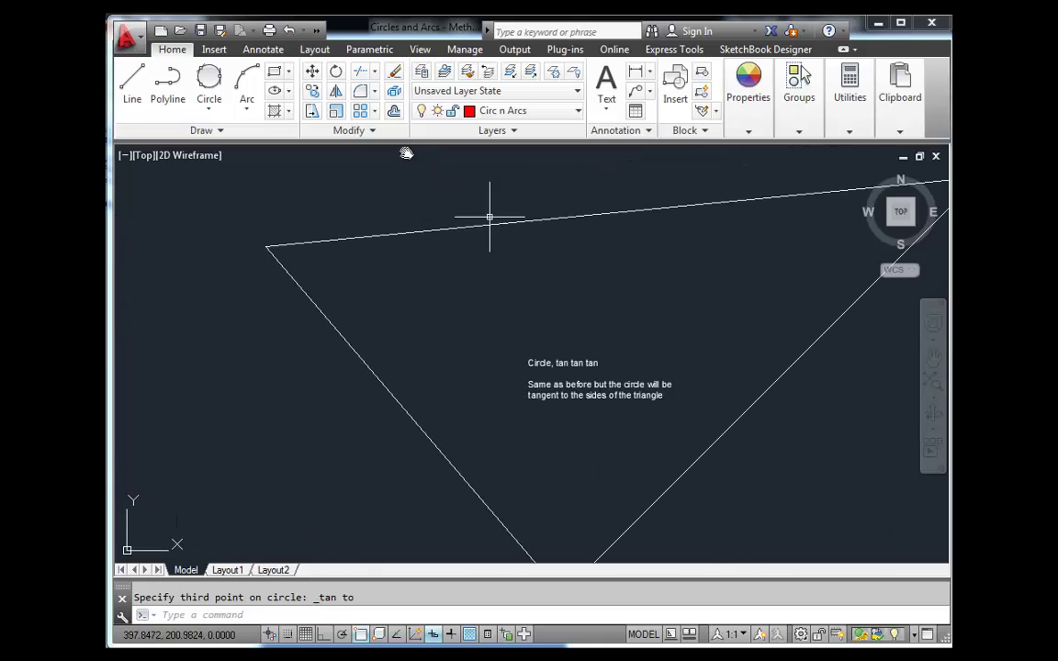
{"action": "left_click", "coordinate": [210, 108]}
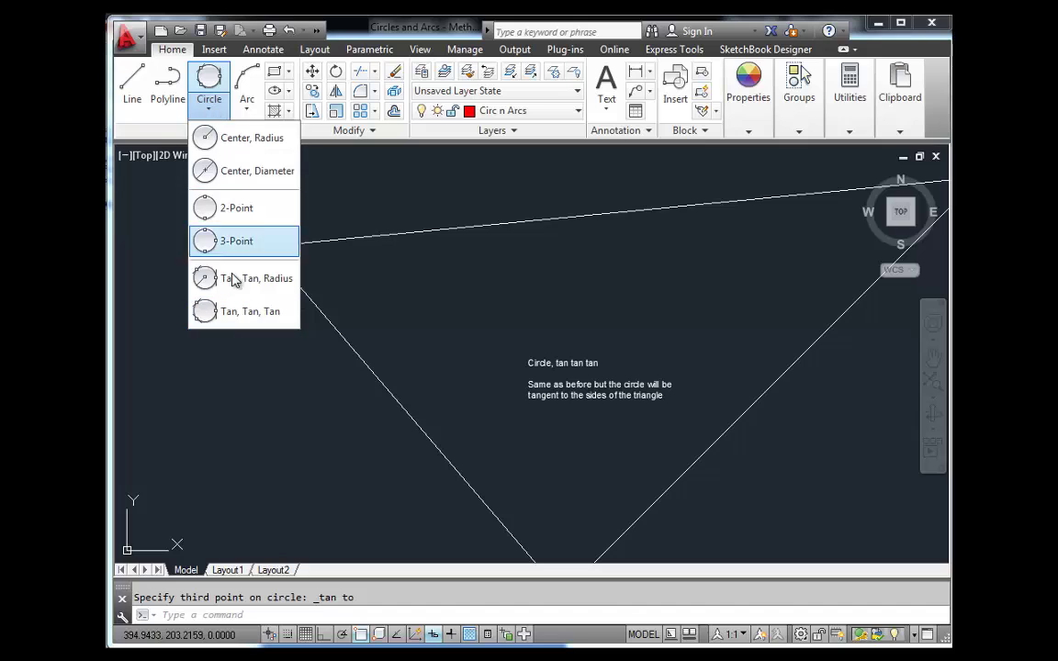
{"action": "left_click", "coordinate": [241, 313]}
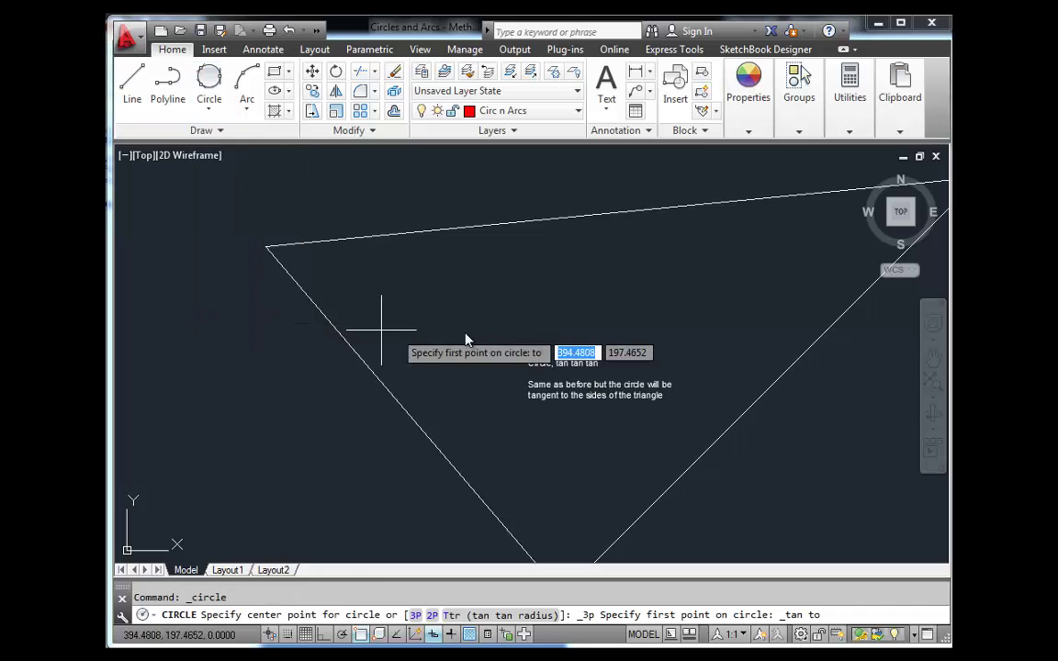
{"action": "left_click", "coordinate": [616, 220]}
{"action": "left_click", "coordinate": [385, 395]}
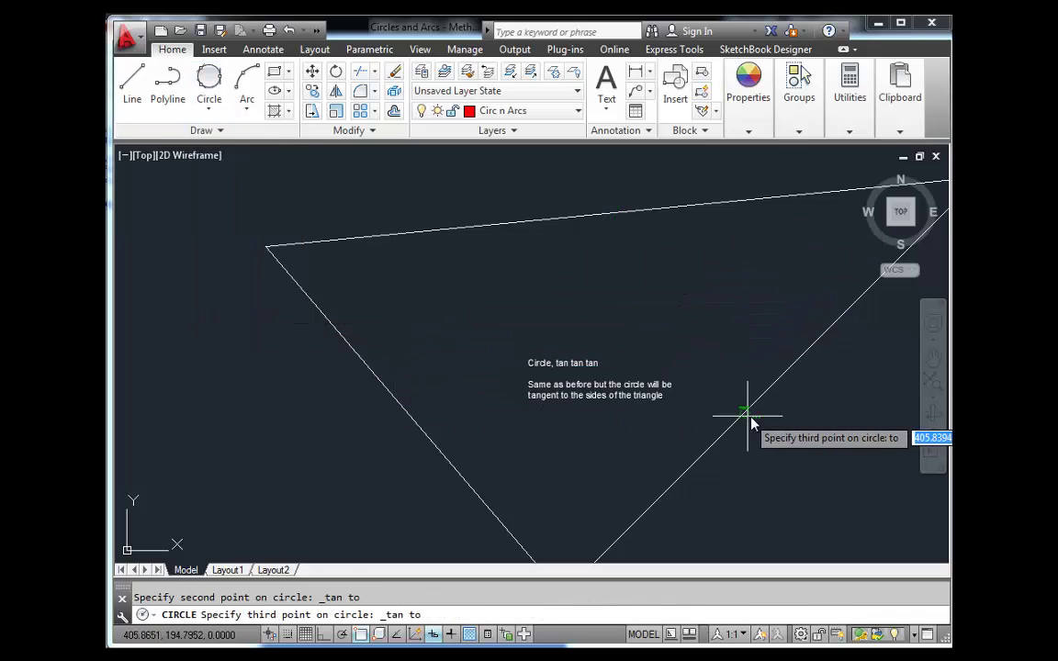
{"action": "left_click", "coordinate": [751, 421]}
In the last circle exercise, draw a Tan, Tan, Tan circle tangent to the two existing circles and the line below them.
{"action": "scroll", "coordinate": [824, 459], "scroll_direction": "down", "scroll_amount": 3}
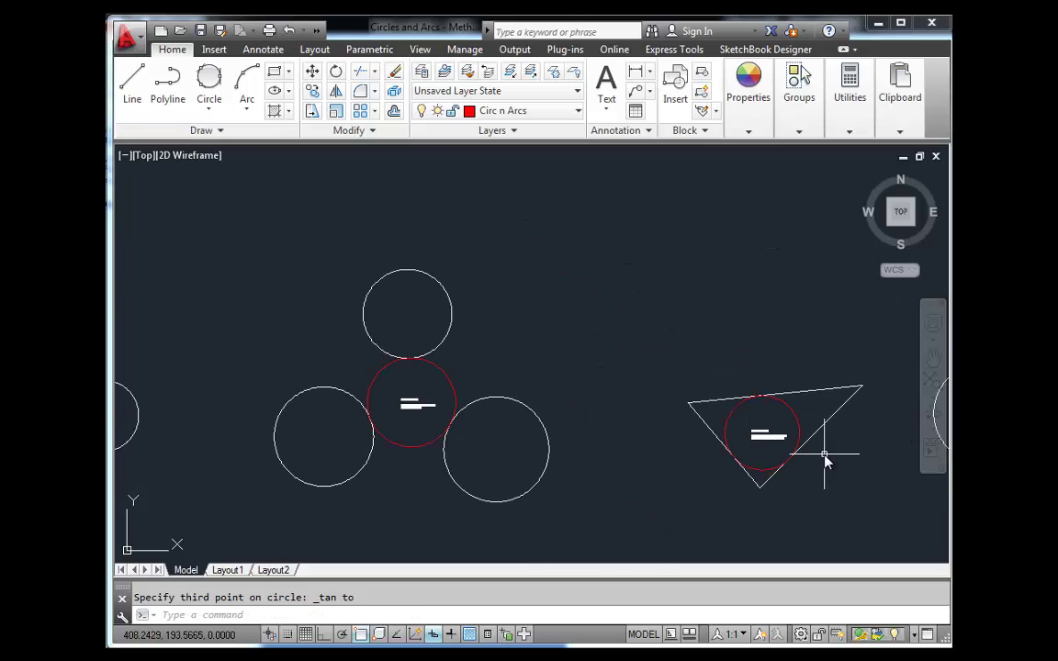
{"action": "mouse_move", "coordinate": [827, 460]}
{"action": "middle_mouse_down"}
{"action": "mouse_move", "coordinate": [607, 438]}
{"action": "mouse_move", "coordinate": [571, 425]}
{"action": "mouse_move", "coordinate": [602, 401]}
{"action": "mouse_move", "coordinate": [532, 389]}
{"action": "middle_mouse_up"}
{"action": "scroll", "coordinate": [571, 425], "scroll_direction": "up", "scroll_amount": 4}
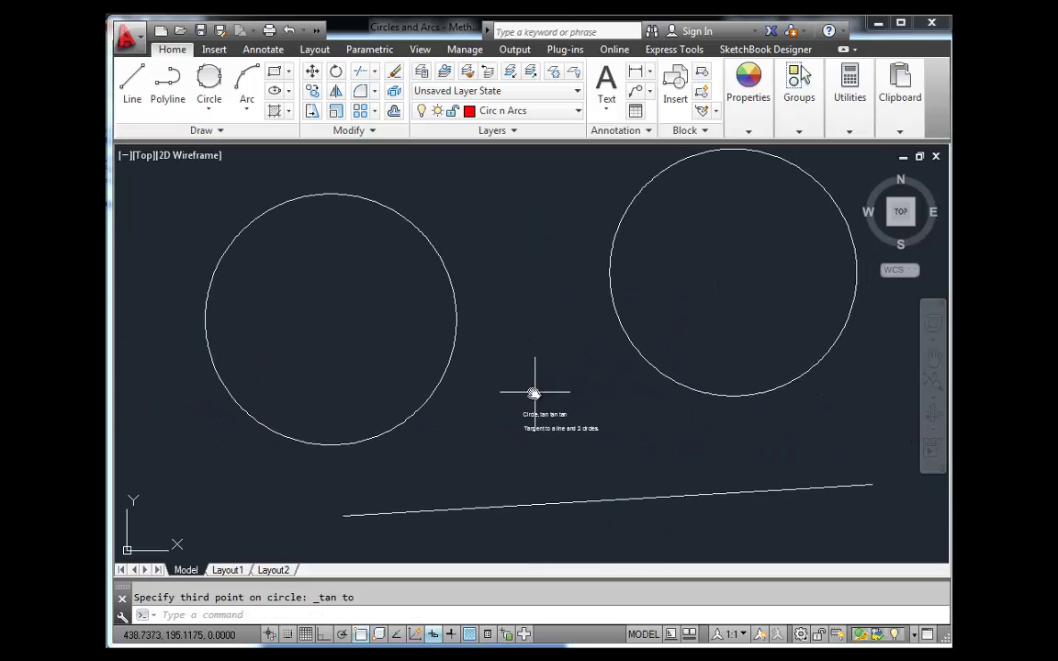
{"action": "left_click", "coordinate": [209, 109]}
{"action": "left_click", "coordinate": [246, 309]}
{"action": "left_click", "coordinate": [455, 347]}
{"action": "scroll", "coordinate": [454, 348], "scroll_direction": "up", "scroll_amount": 2}
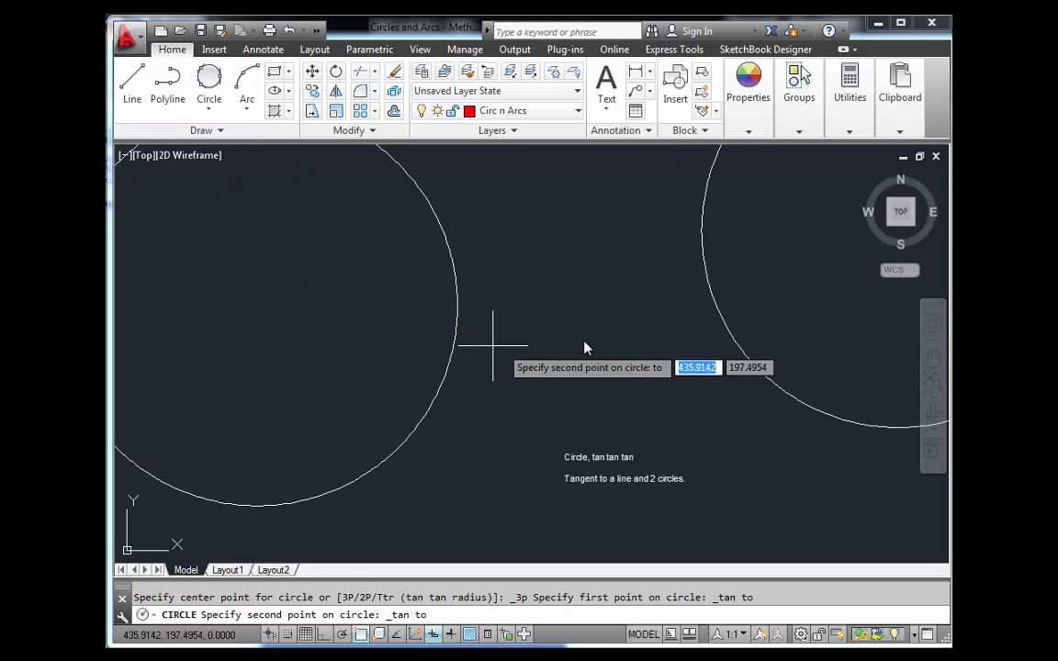
{"action": "left_click", "coordinate": [732, 338]}
{"action": "scroll", "coordinate": [733, 354], "scroll_direction": "down", "scroll_amount": 6}
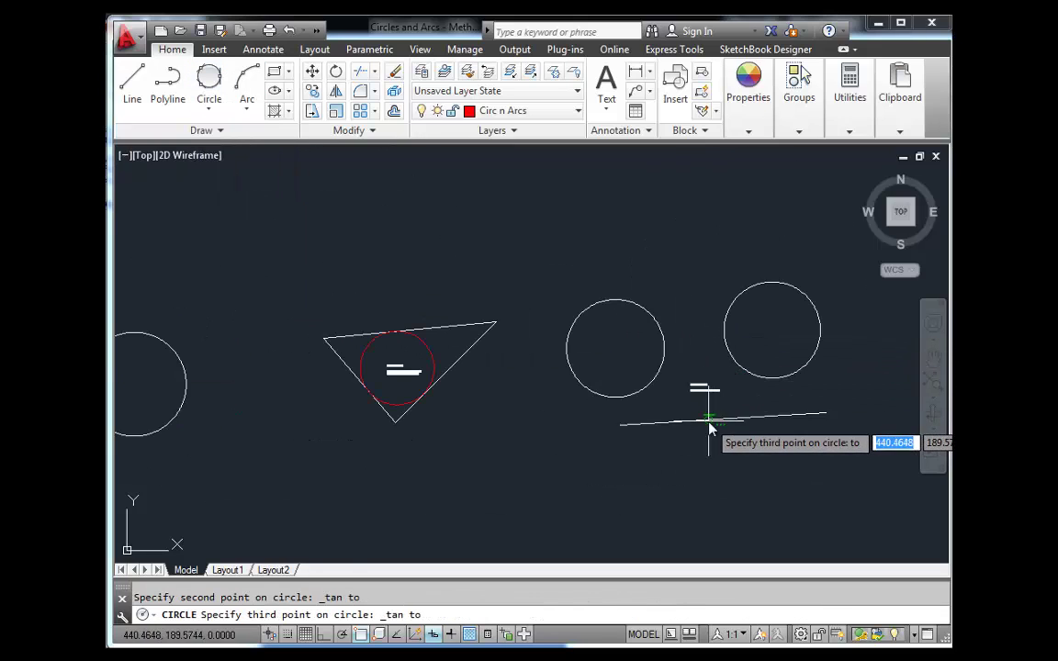
{"action": "left_click", "coordinate": [706, 420]}
{"action": "scroll", "coordinate": [704, 405], "scroll_direction": "down", "scroll_amount": 2}
{"action": "scroll", "coordinate": [706, 386], "scroll_direction": "up", "scroll_amount": 6}
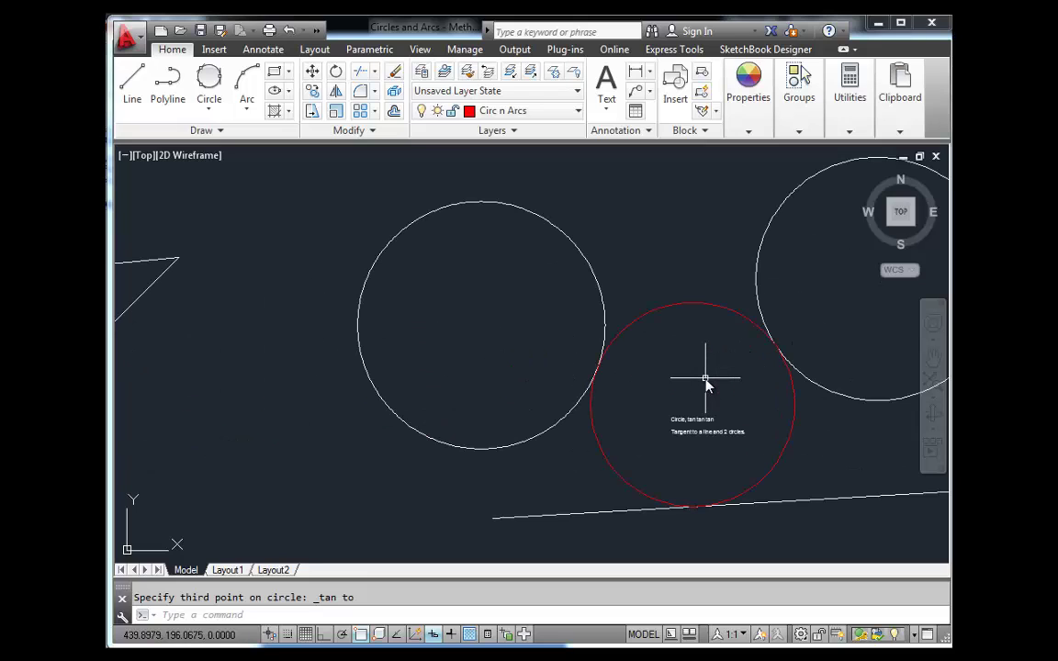
{"action": "scroll", "coordinate": [565, 366], "scroll_direction": "down", "scroll_amount": 1}
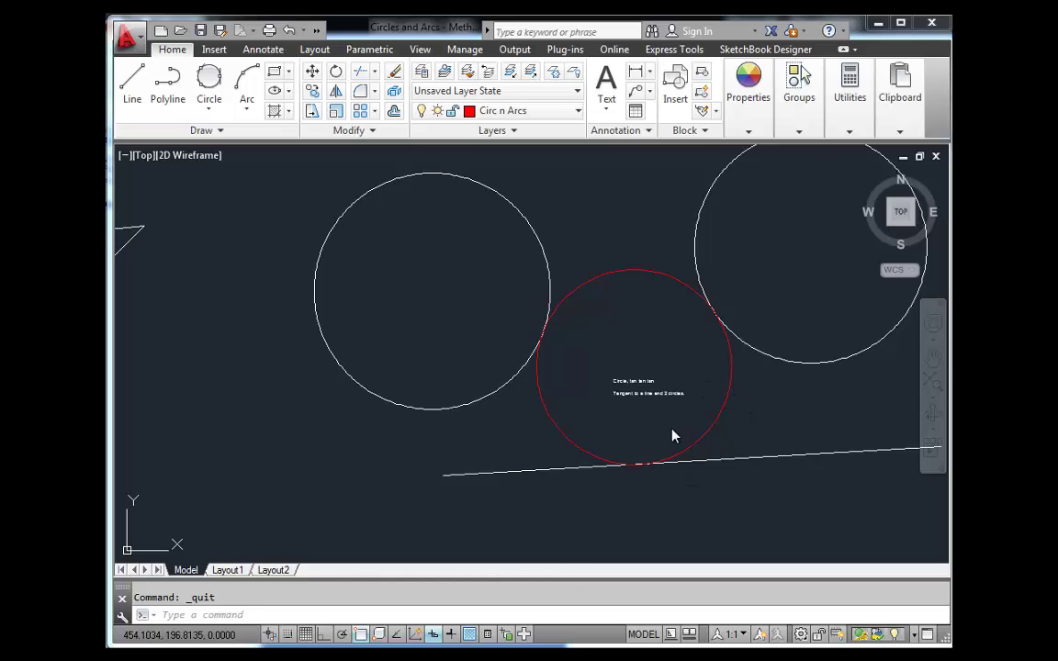
{"action": "key", "text": "Escape"}
{"action": "type", "text": "c"}
{"action": "key", "text": "Return"}
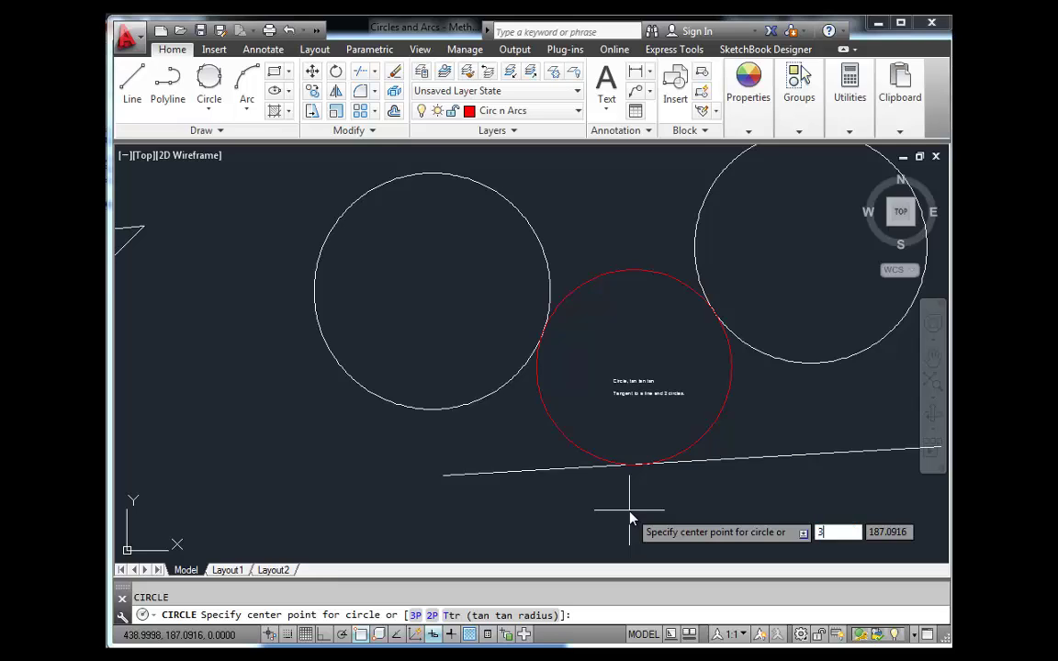
{"action": "type", "text": "p"}
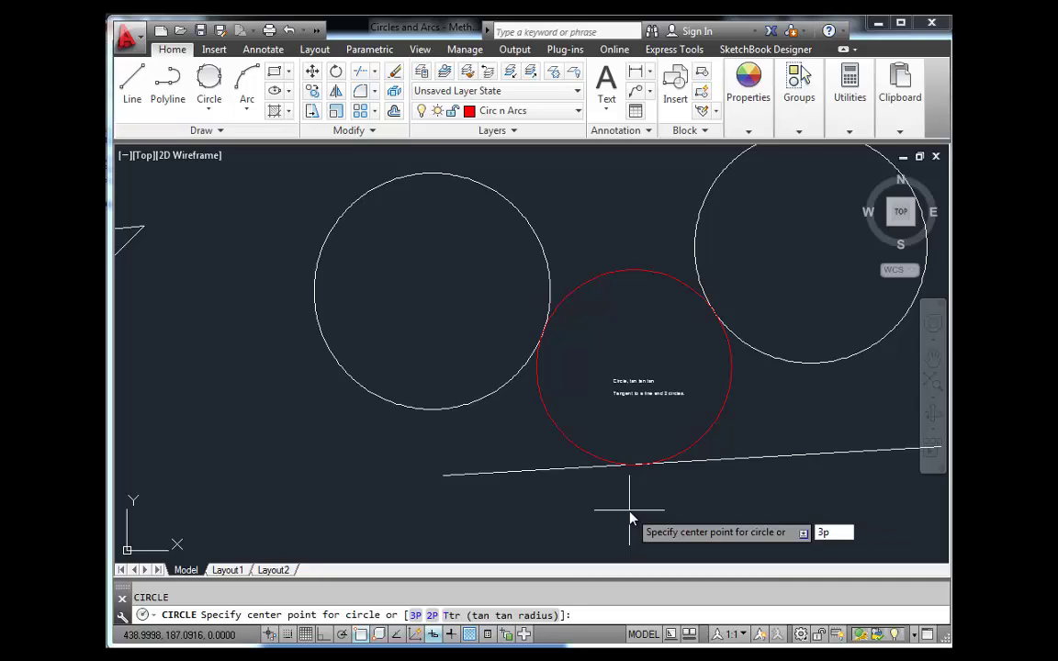
{"action": "key", "text": "Return"}
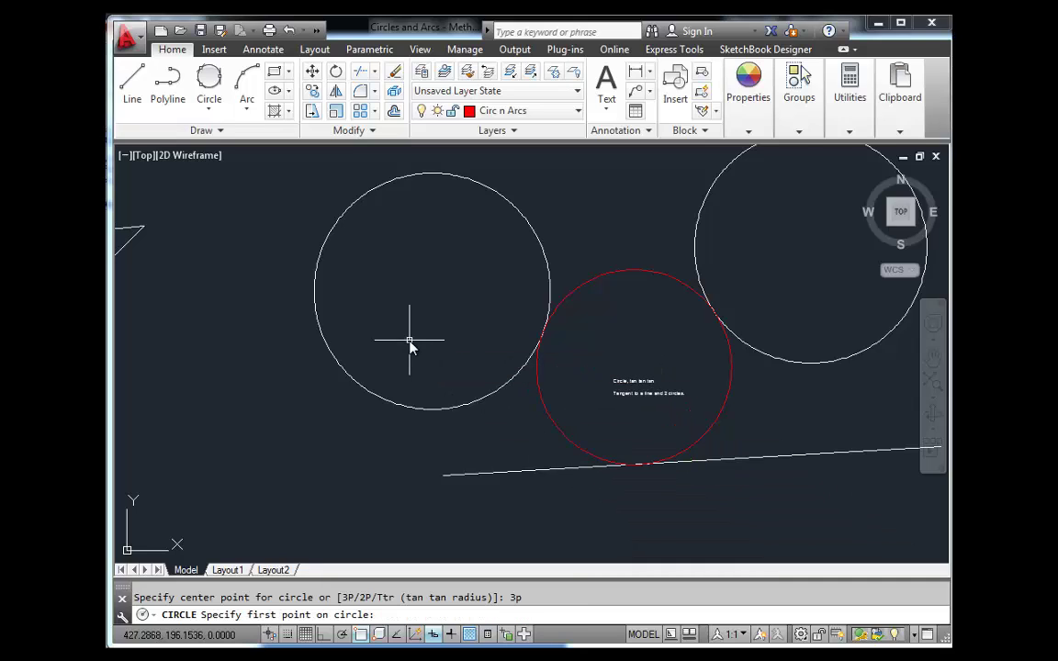
{"action": "key", "text": "Escape"}
Start the Circle command and view its 3P, 2P and Ttr options at the cursor prompt, without drawing a circle.
{"action": "type", "text": "c"}
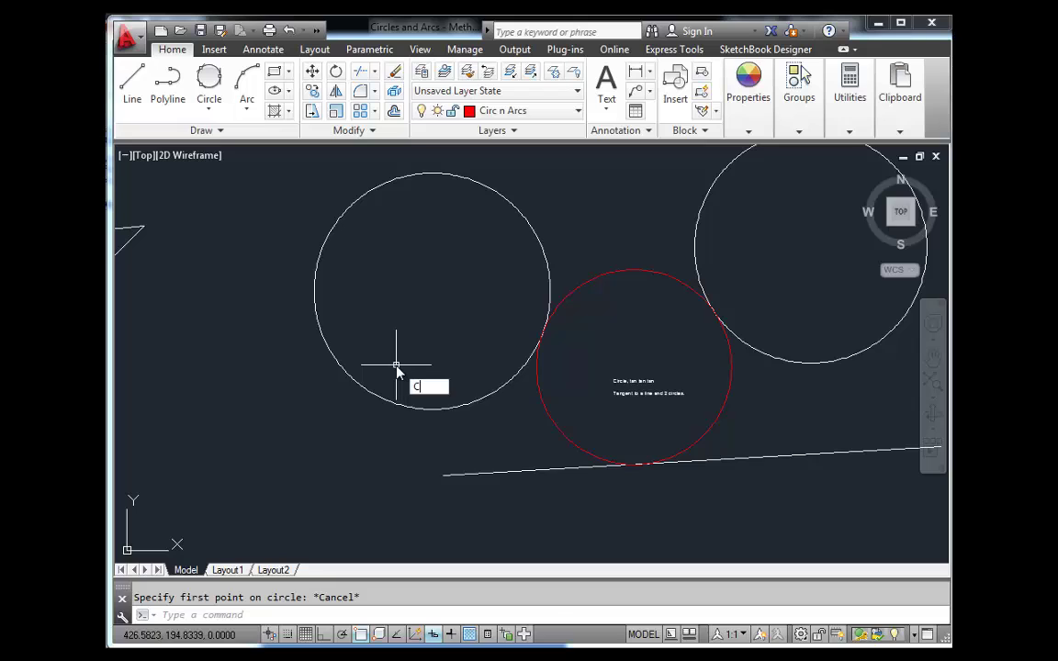
{"action": "key", "text": "Return"}
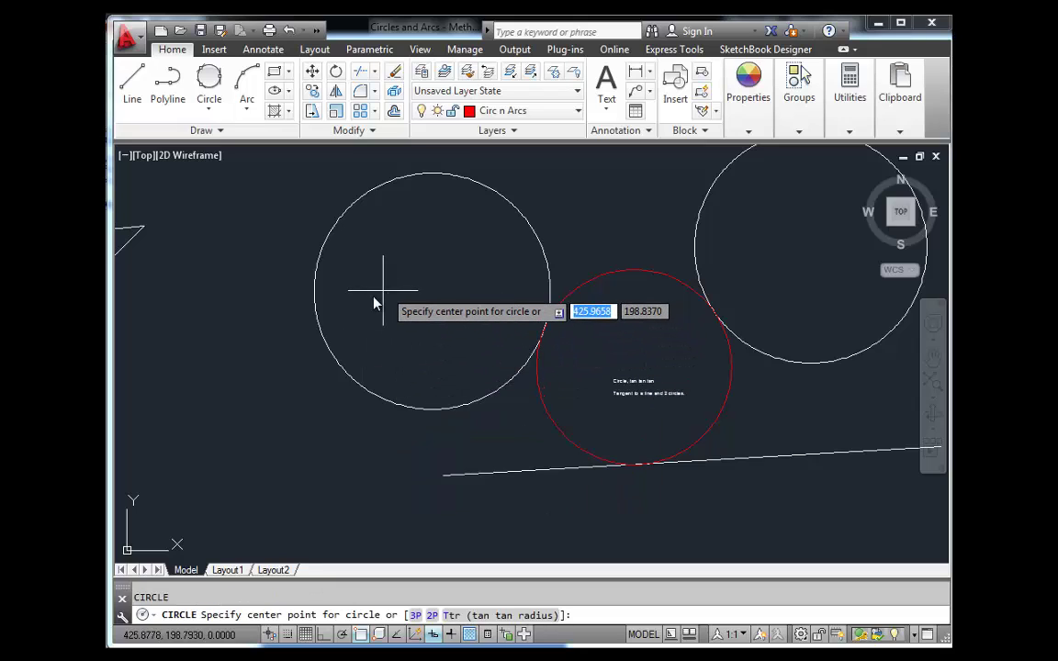
{"action": "mouse_move", "coordinate": [315, 311]}
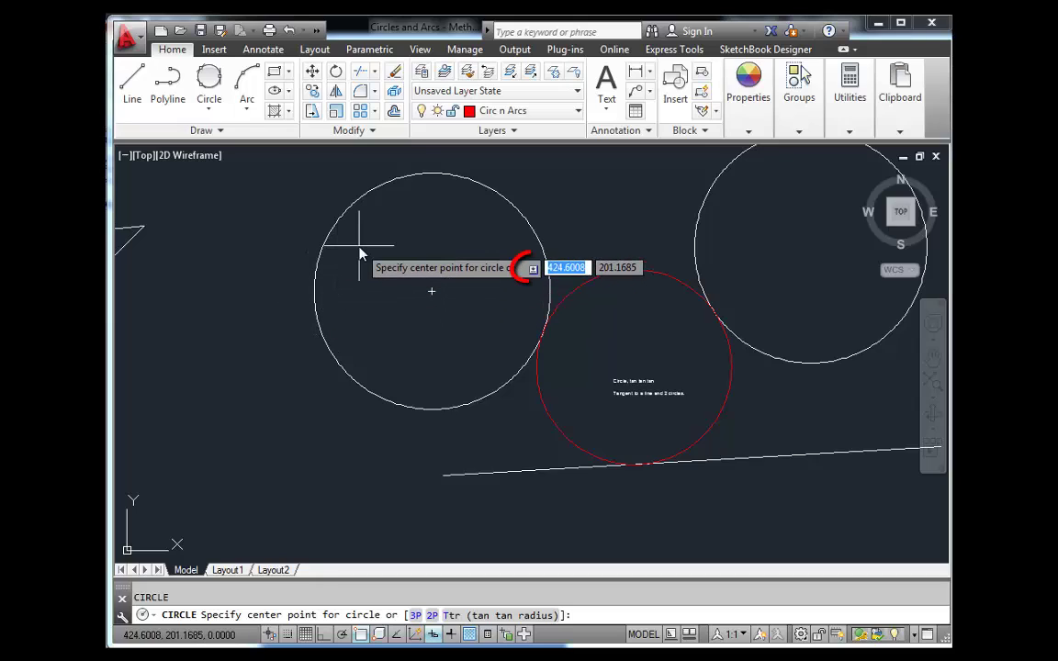
{"action": "key", "text": "Down"}
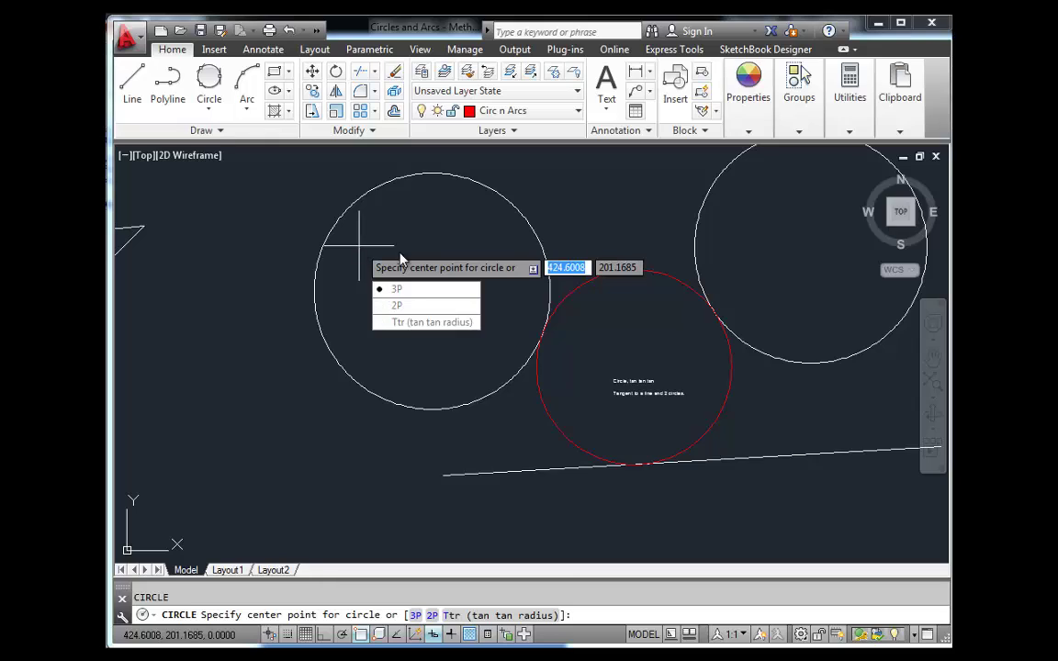
{"action": "key", "text": "Escape"}
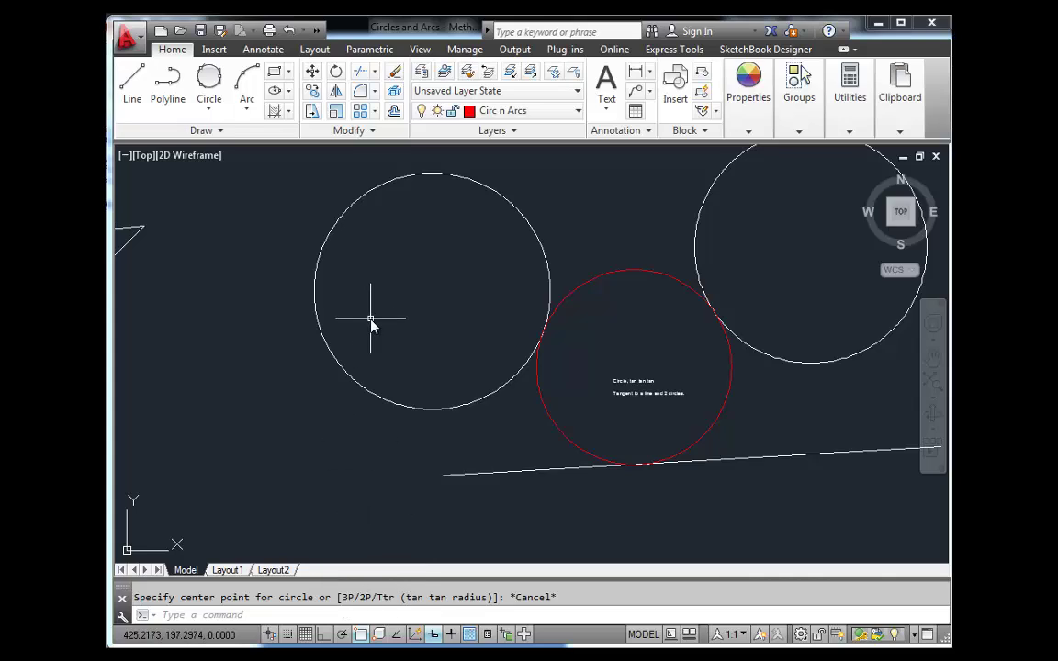
{"action": "type", "text": "c"}
{"action": "key", "text": "Return"}
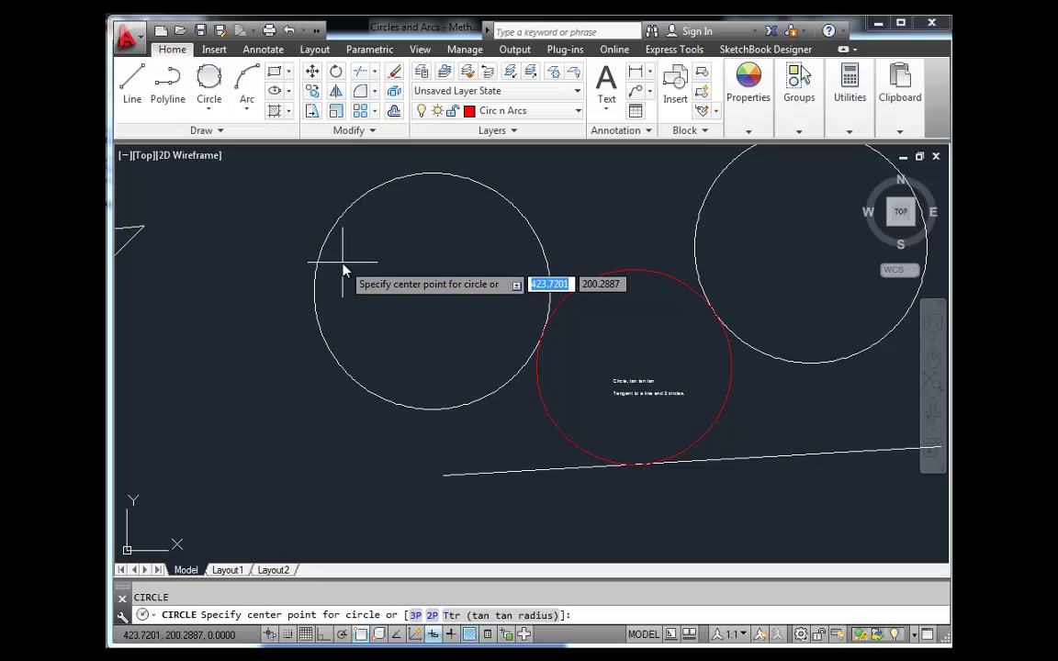
{"action": "key", "text": "Down"}
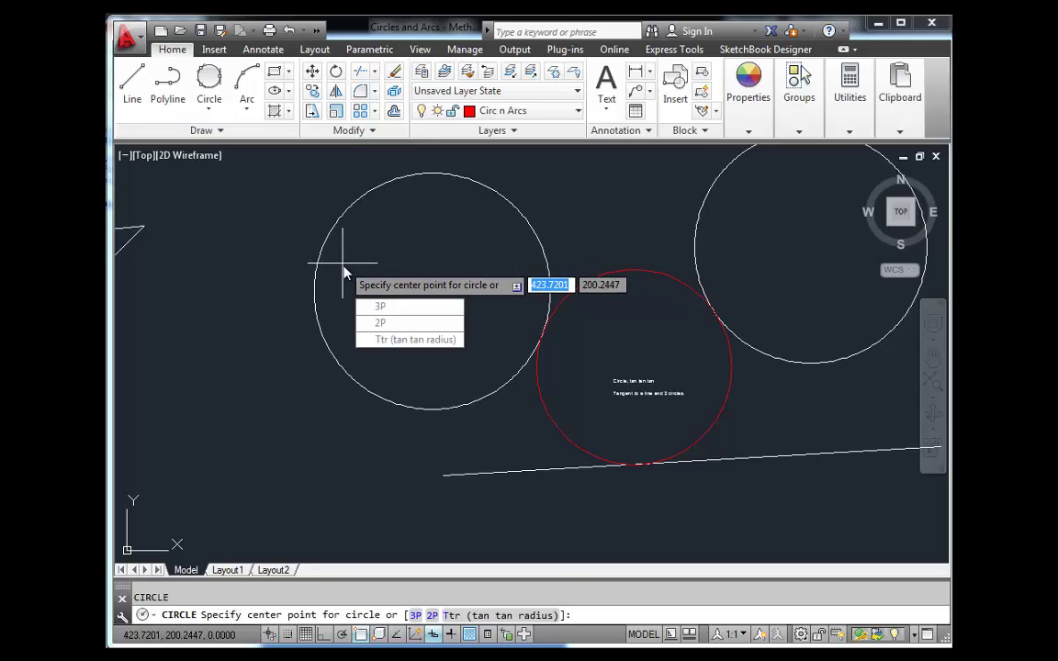
{"action": "key", "text": "ctrl+z"}
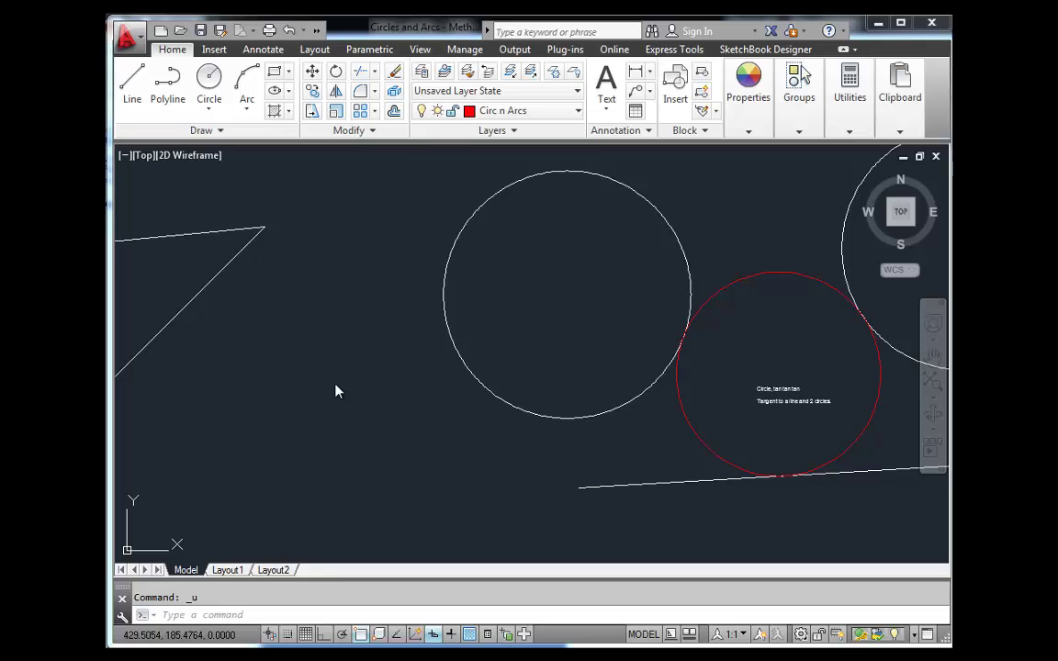
Draw a 2-Point circle about 6.9 in diameter in the empty space between the triangle and the neighbouring large circle.
{"action": "left_click", "coordinate": [211, 114]}
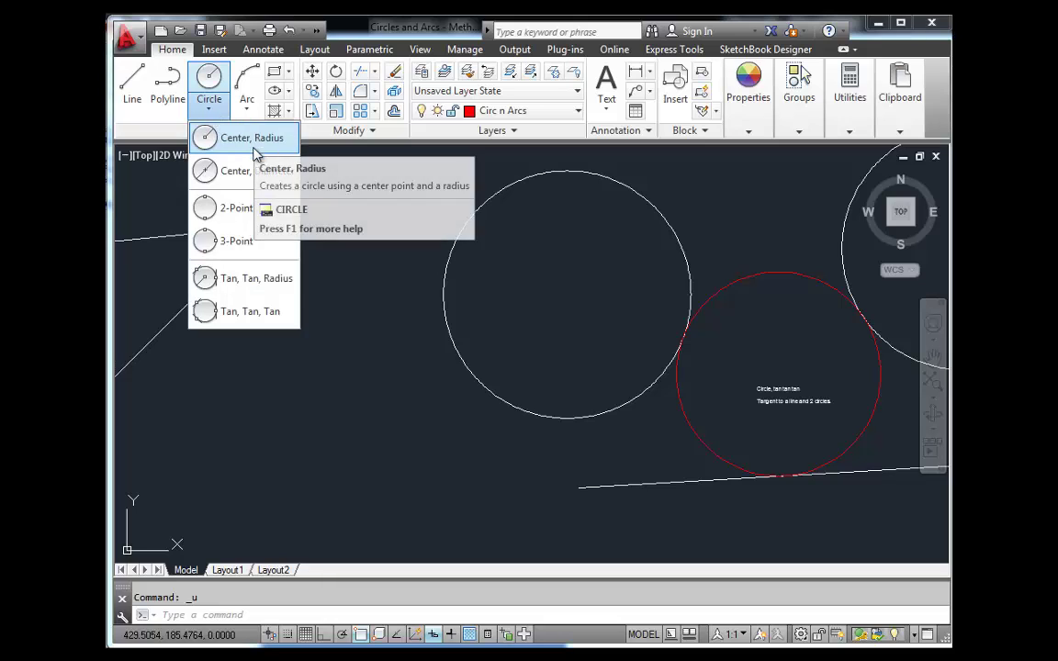
{"action": "left_click", "coordinate": [234, 209]}
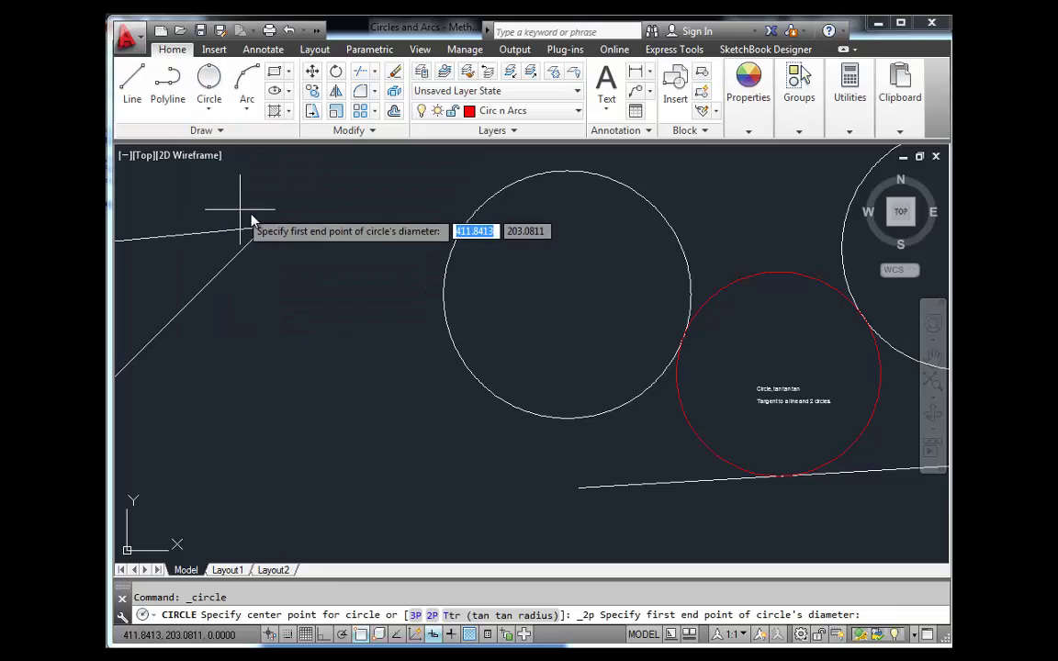
{"action": "left_click", "coordinate": [293, 430]}
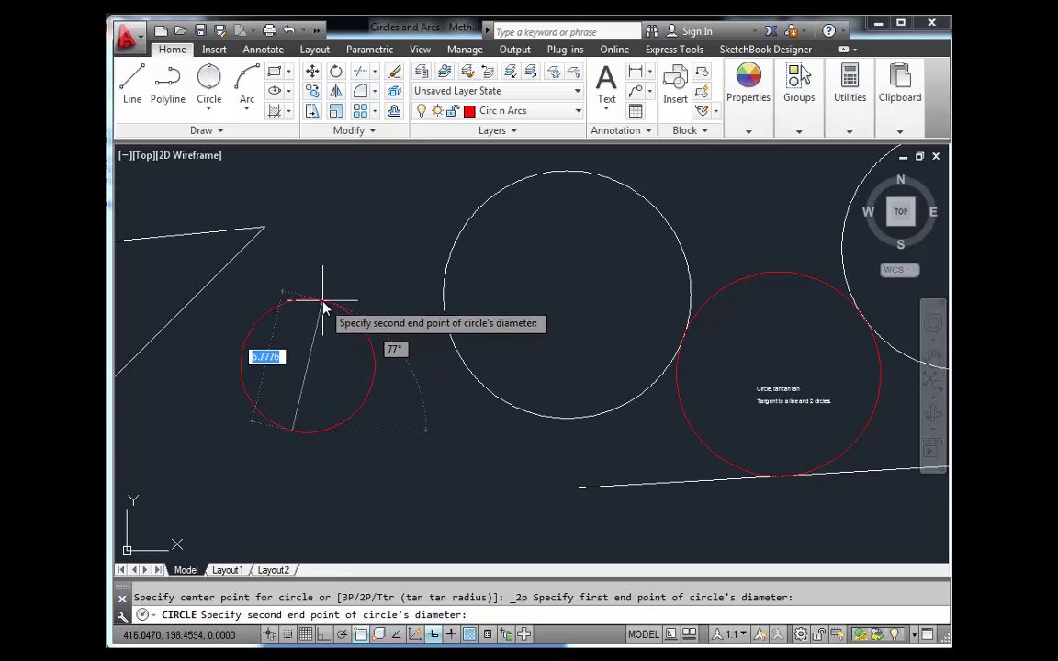
{"action": "left_click", "coordinate": [323, 302]}
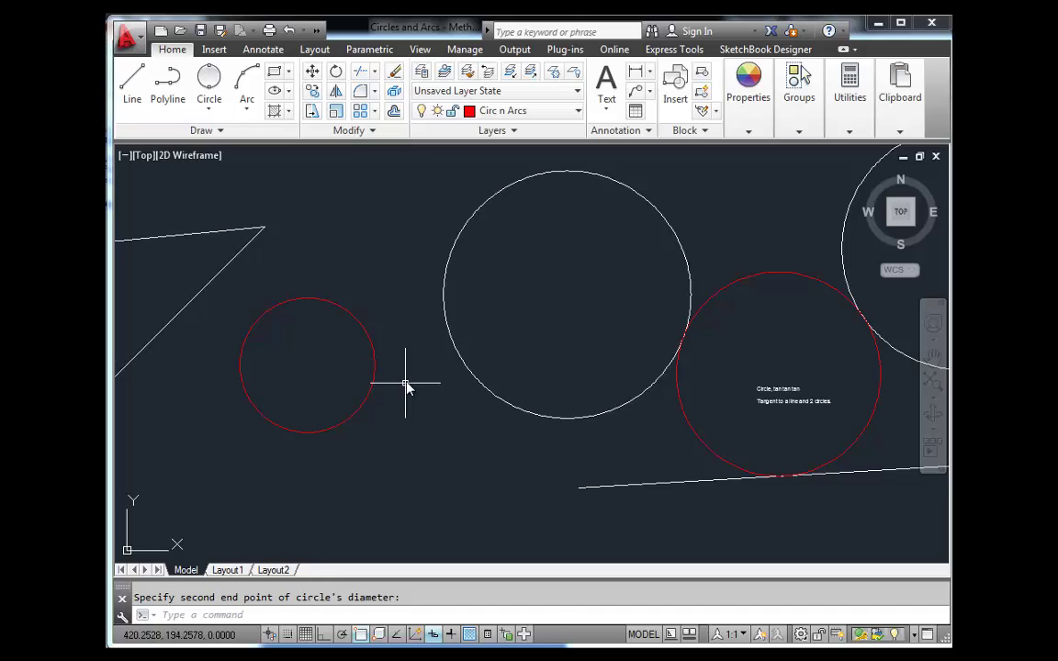
{"action": "key", "text": "Return"}
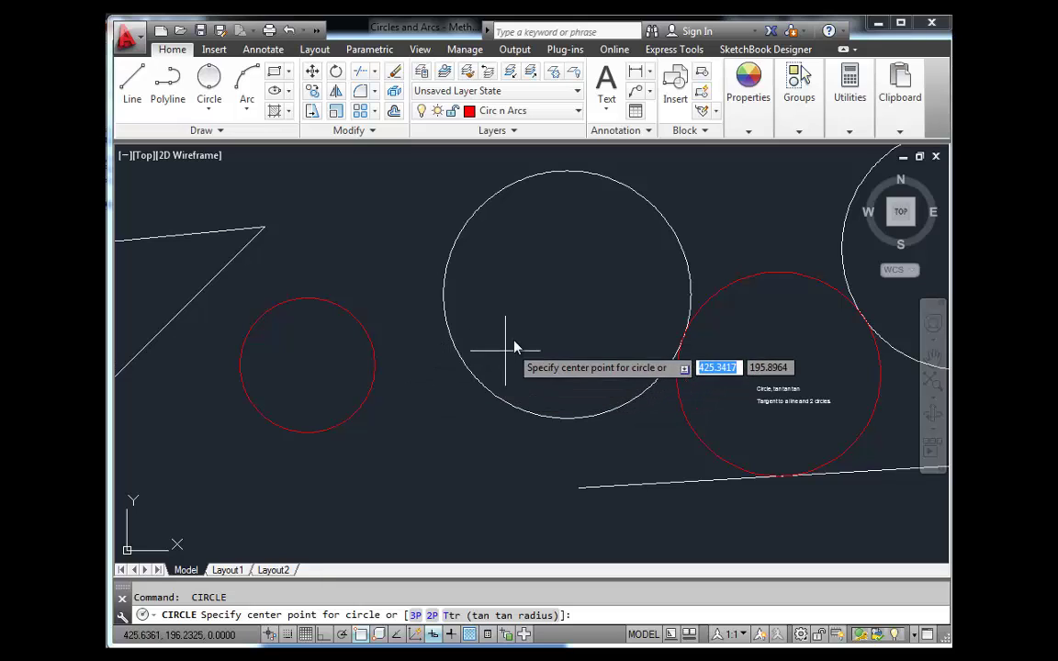
{"action": "left_click", "coordinate": [540, 335]}
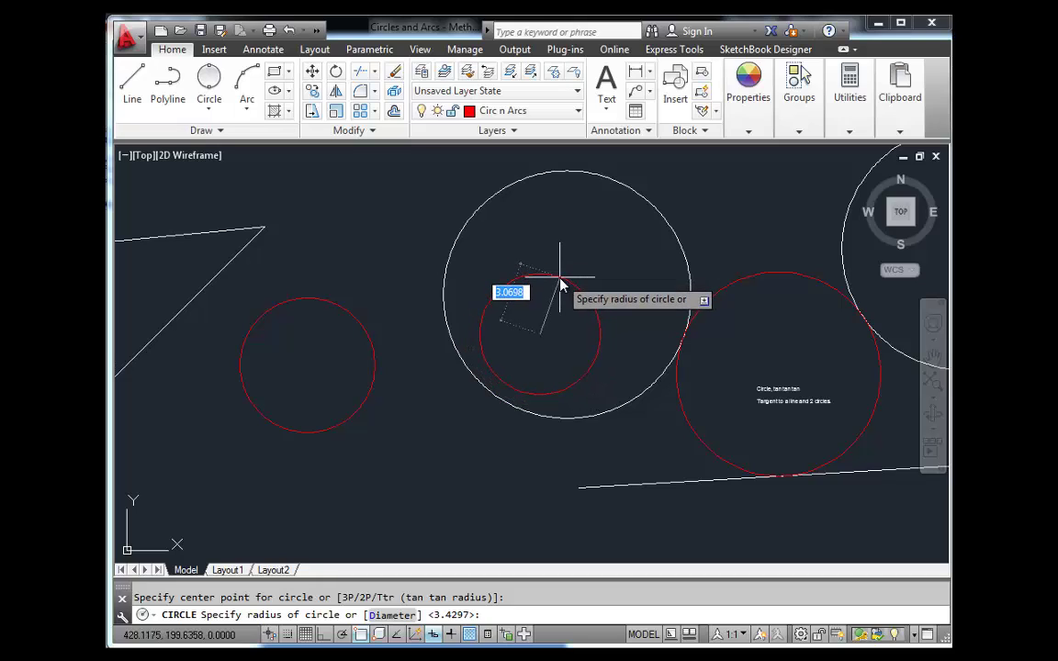
{"action": "key", "text": "Escape"}
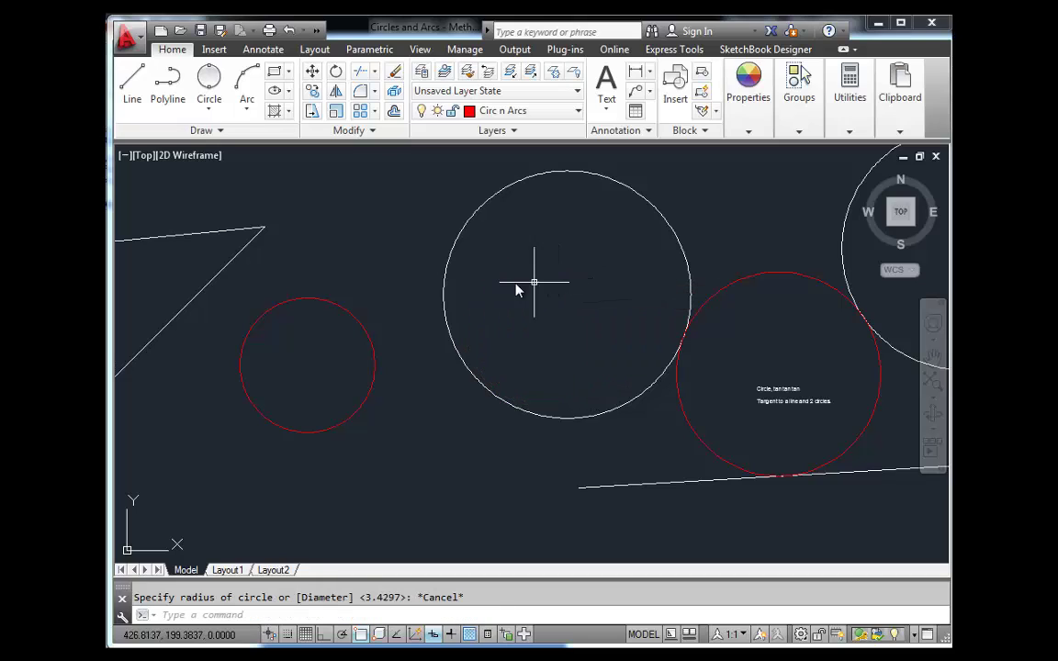
Check the options offered by the Center, Radius circle method and undo the practice 2-Point circle.
{"action": "left_click", "coordinate": [208, 108]}
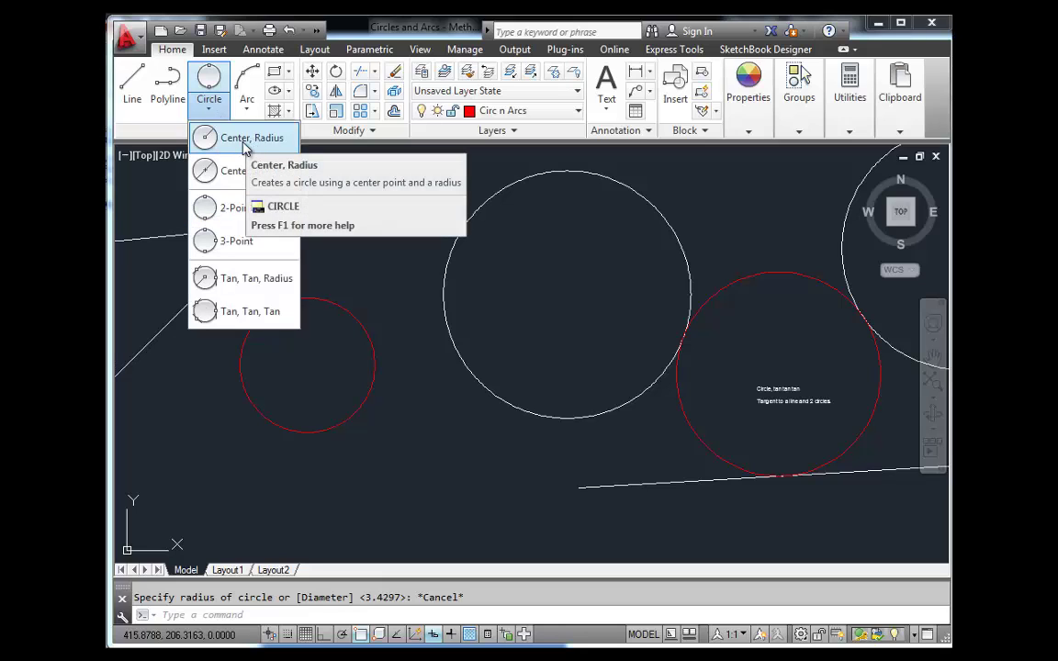
{"action": "left_click", "coordinate": [245, 147]}
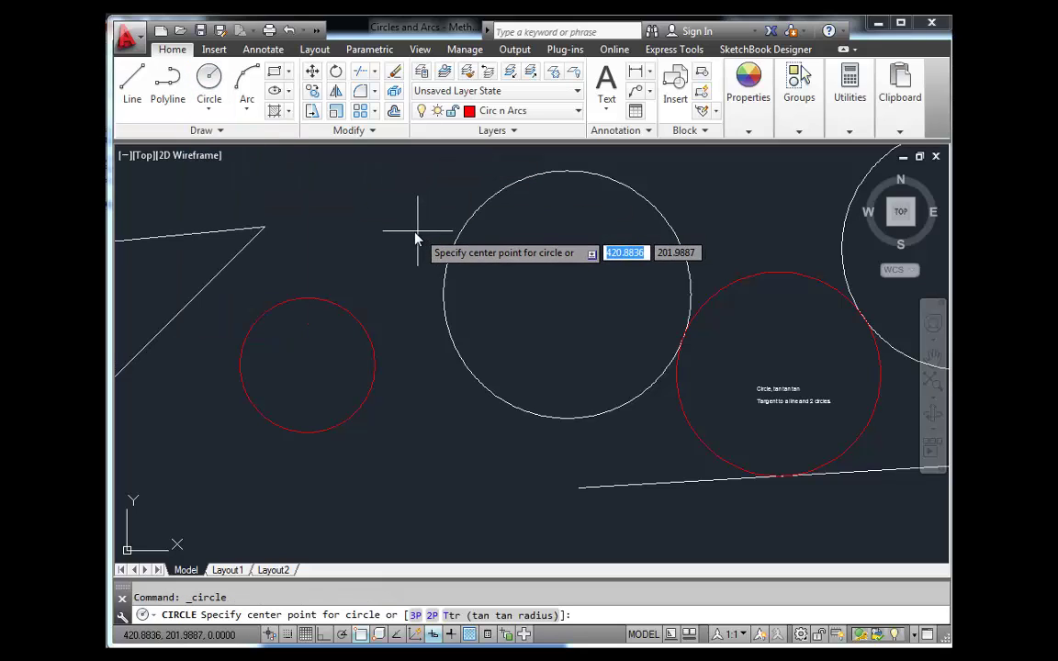
{"action": "key", "text": "Down"}
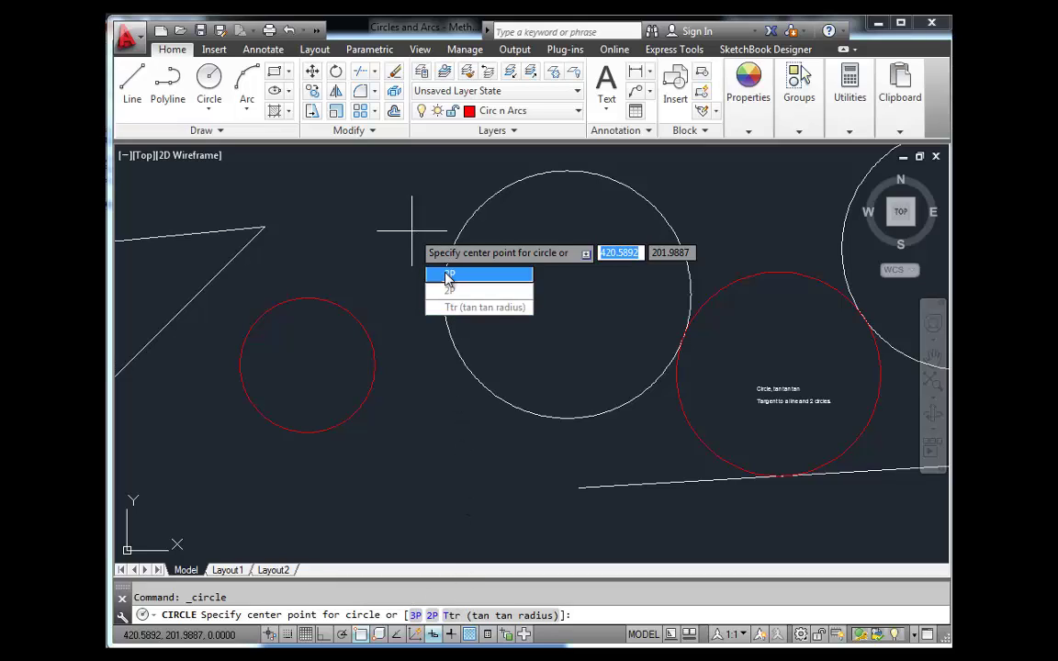
{"action": "key", "text": "Escape"}
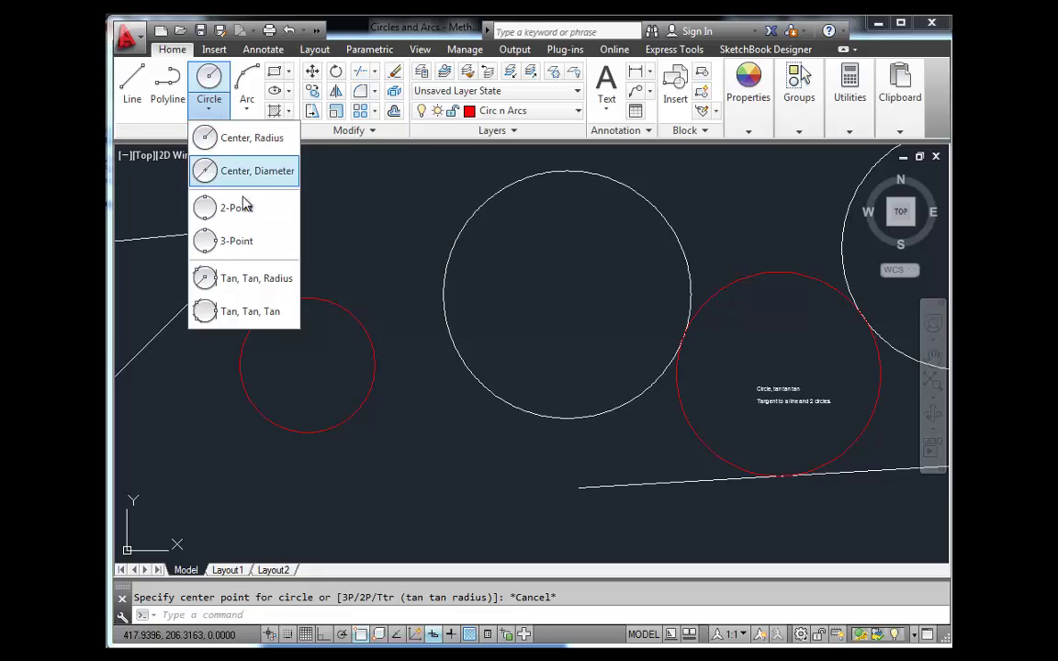
{"action": "left_click", "coordinate": [557, 299]}
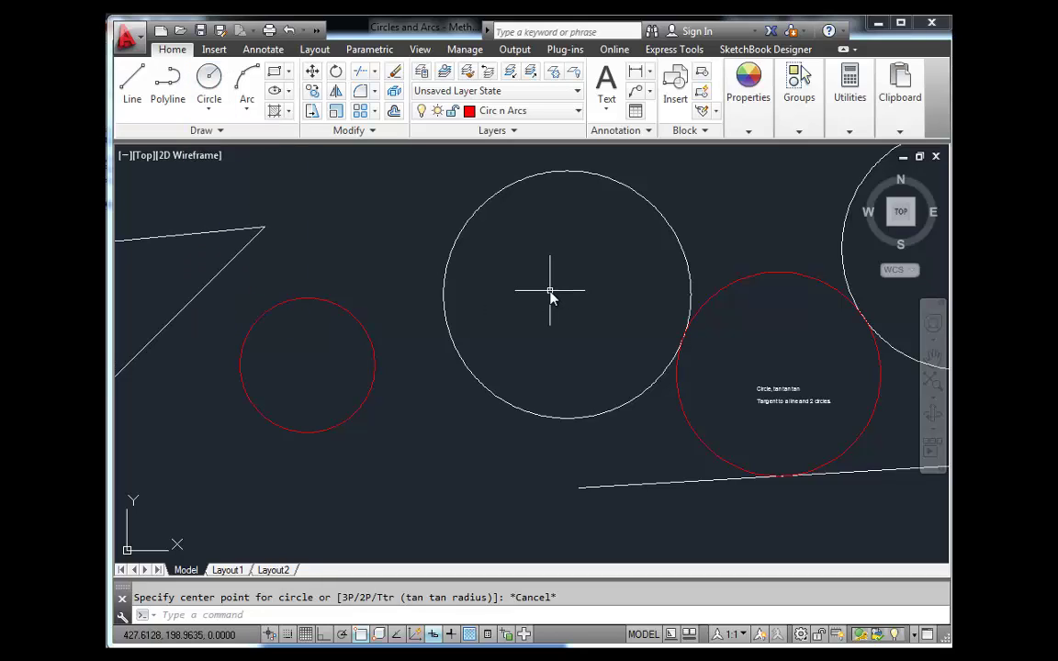
{"action": "key", "text": "ctrl+z"}
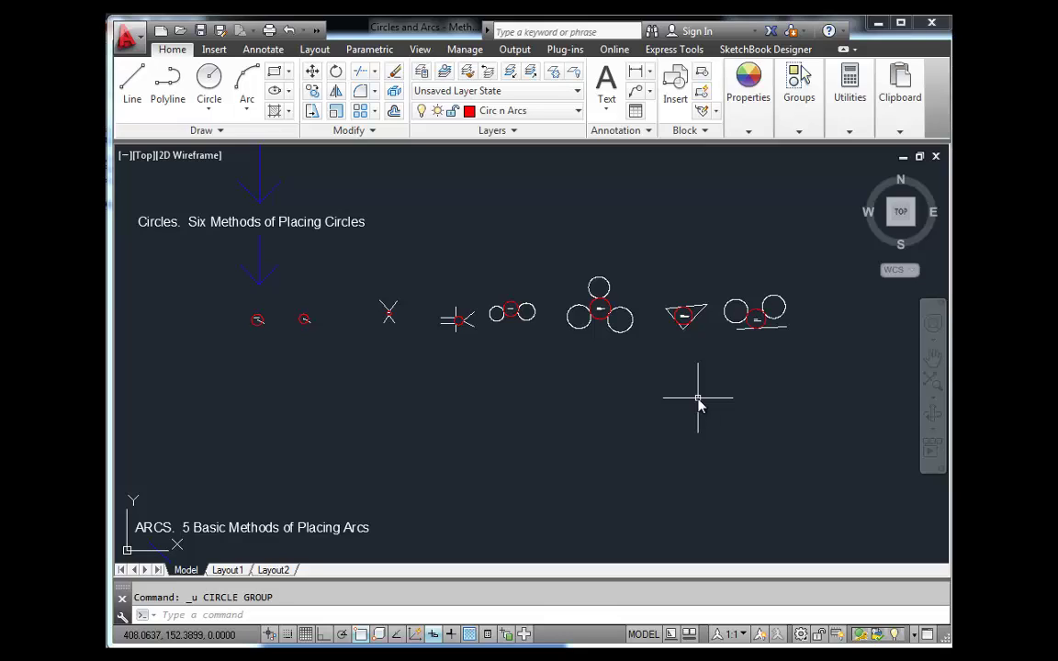
Bring the "ARCS. 5 Basic Methods of Placing Arcs" exercises into view.
{"action": "scroll", "coordinate": [806, 359], "scroll_direction": "down", "scroll_amount": 5}
{"action": "mouse_move", "coordinate": [806, 359]}
{"action": "middle_mouse_down"}
{"action": "mouse_move", "coordinate": [851, 330]}
{"action": "mouse_move", "coordinate": [715, 385]}
{"action": "mouse_move", "coordinate": [546, 377]}
{"action": "middle_mouse_up"}
{"action": "scroll", "coordinate": [716, 385], "scroll_direction": "up", "scroll_amount": 5}
{"action": "scroll", "coordinate": [563, 378], "scroll_direction": "up", "scroll_amount": 3}
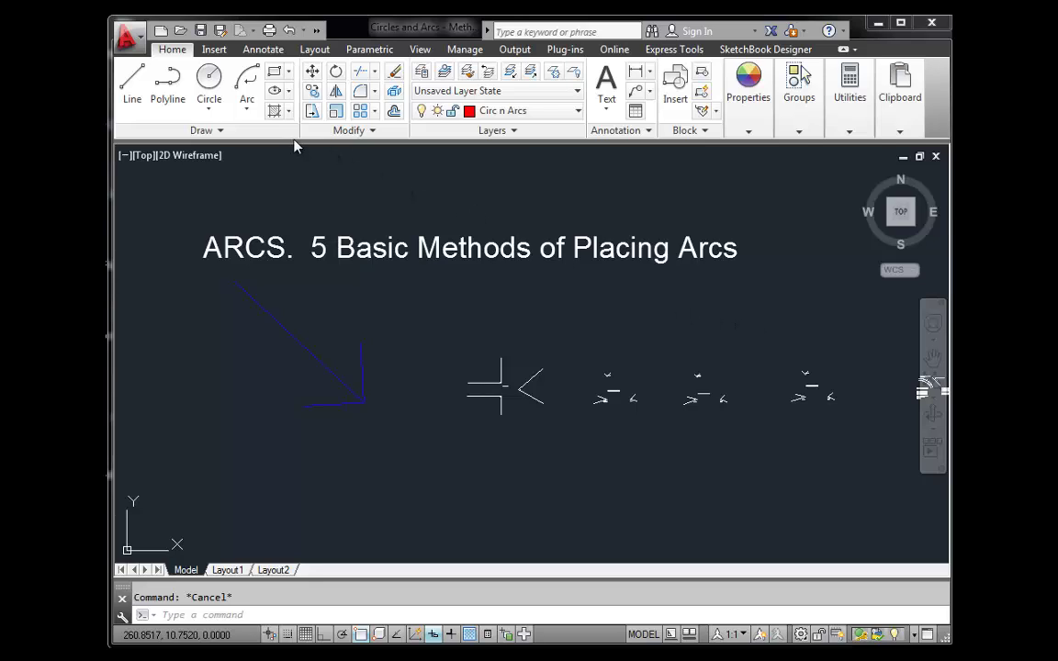
Review the available arc placement methods and bring the "3 Point Arc" exercise with points A, B and C into view.
{"action": "left_click", "coordinate": [247, 110]}
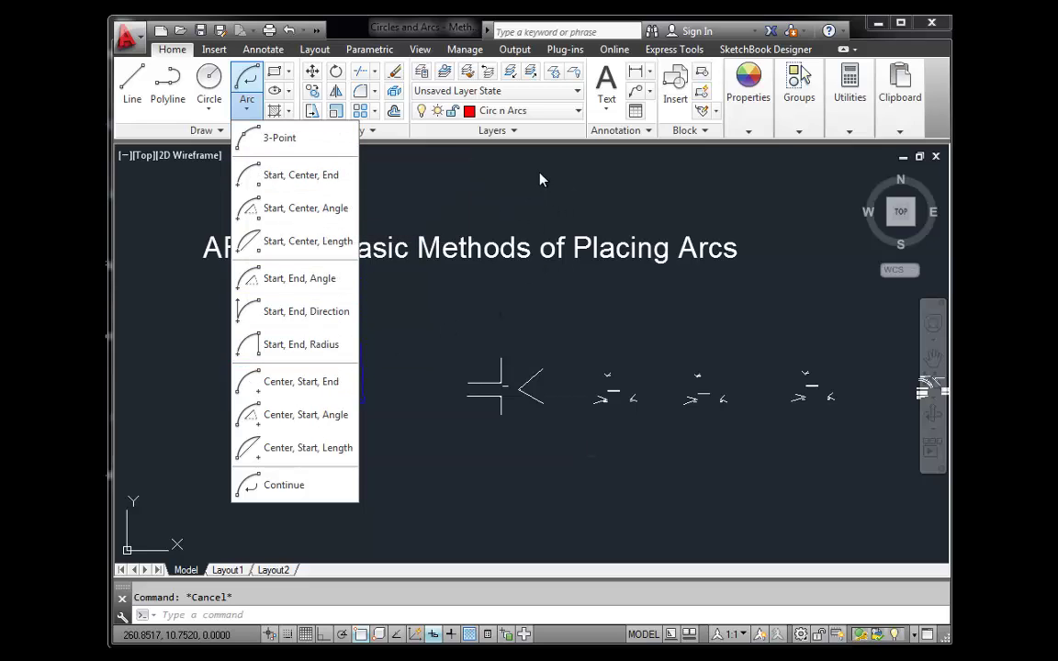
{"action": "left_click", "coordinate": [522, 200]}
{"action": "scroll", "coordinate": [501, 386], "scroll_direction": "up", "scroll_amount": 5}
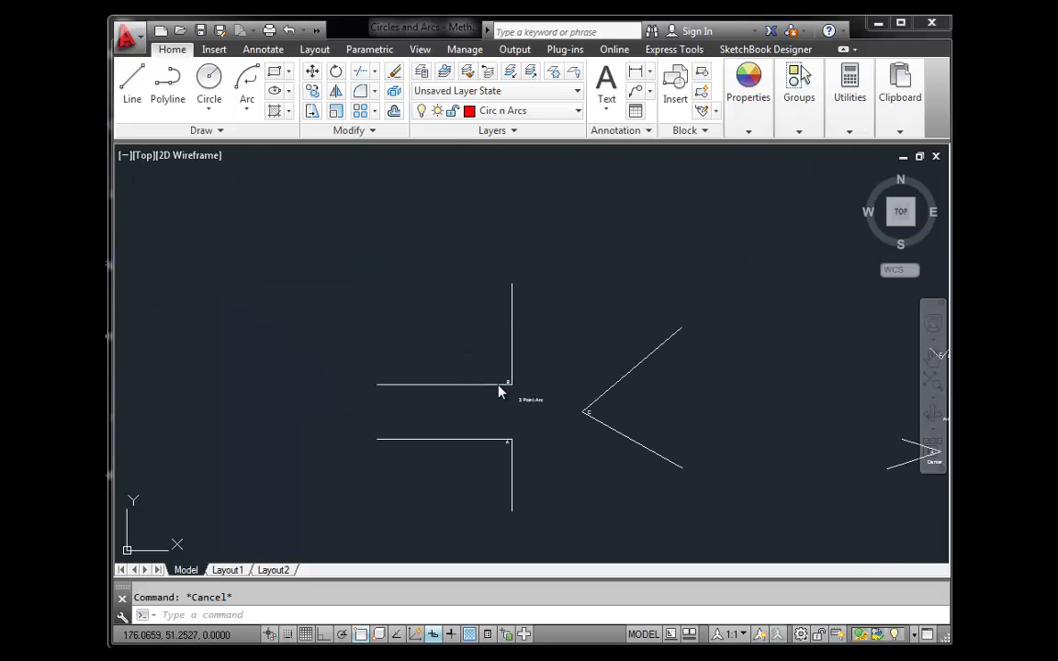
{"action": "mouse_move", "coordinate": [552, 404]}
{"action": "middle_mouse_down"}
{"action": "mouse_move", "coordinate": [446, 365]}
{"action": "mouse_move", "coordinate": [520, 347]}
{"action": "mouse_move", "coordinate": [496, 348]}
{"action": "middle_mouse_up"}
{"action": "scroll", "coordinate": [445, 364], "scroll_direction": "up", "scroll_amount": 4}
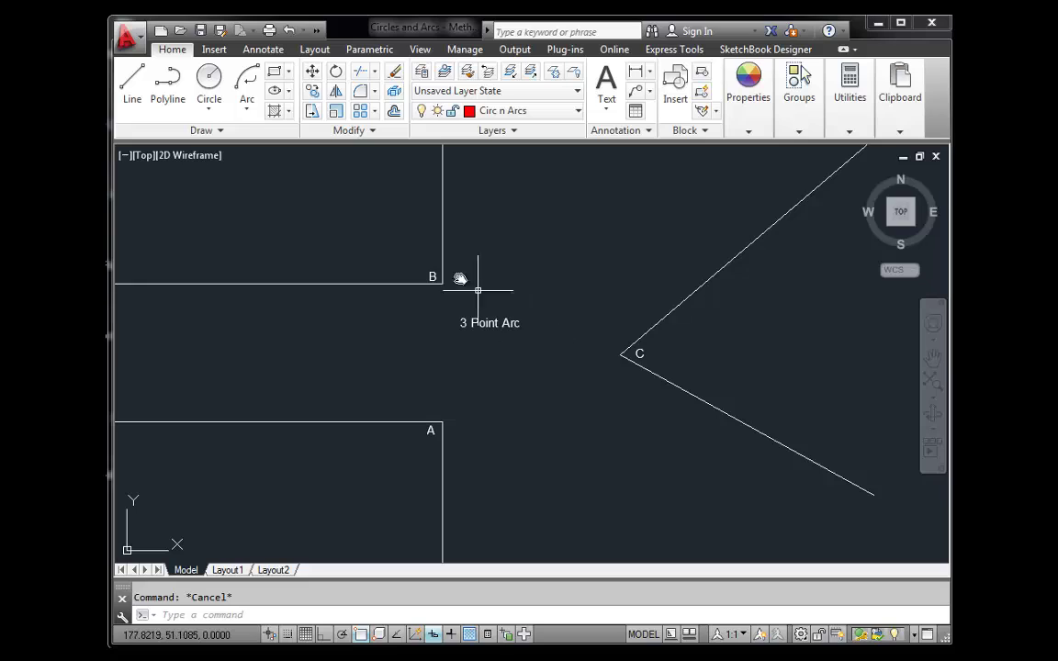
Draw a 3-Point arc in the "3 Point Arc" exercise, starting at corner A, passing through corner B and ending at vertex C.
{"action": "left_click", "coordinate": [251, 114]}
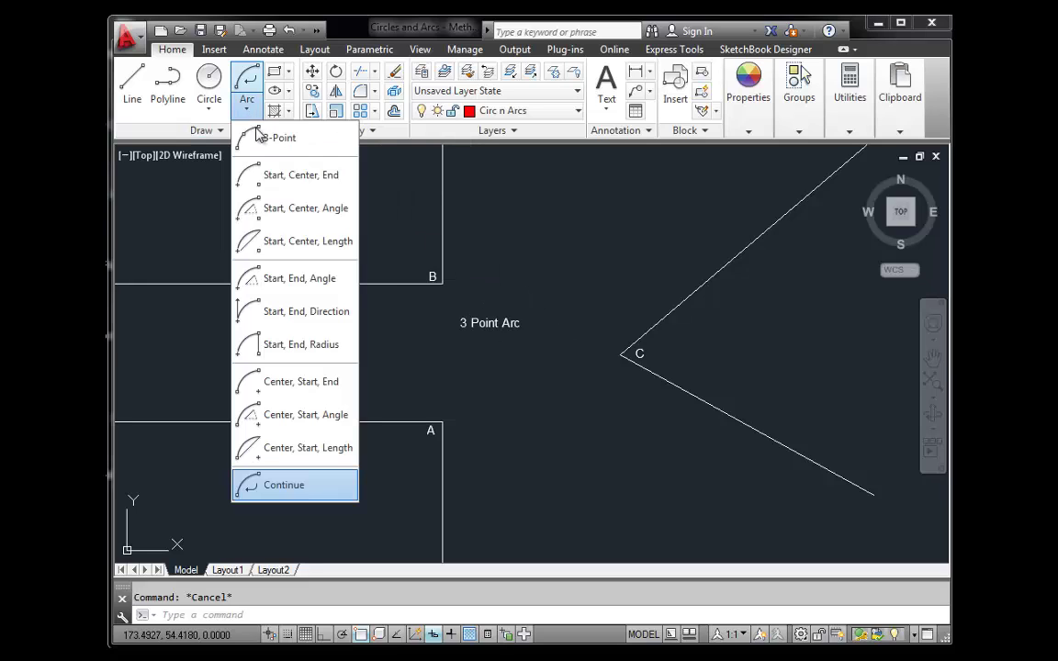
{"action": "left_click", "coordinate": [537, 215]}
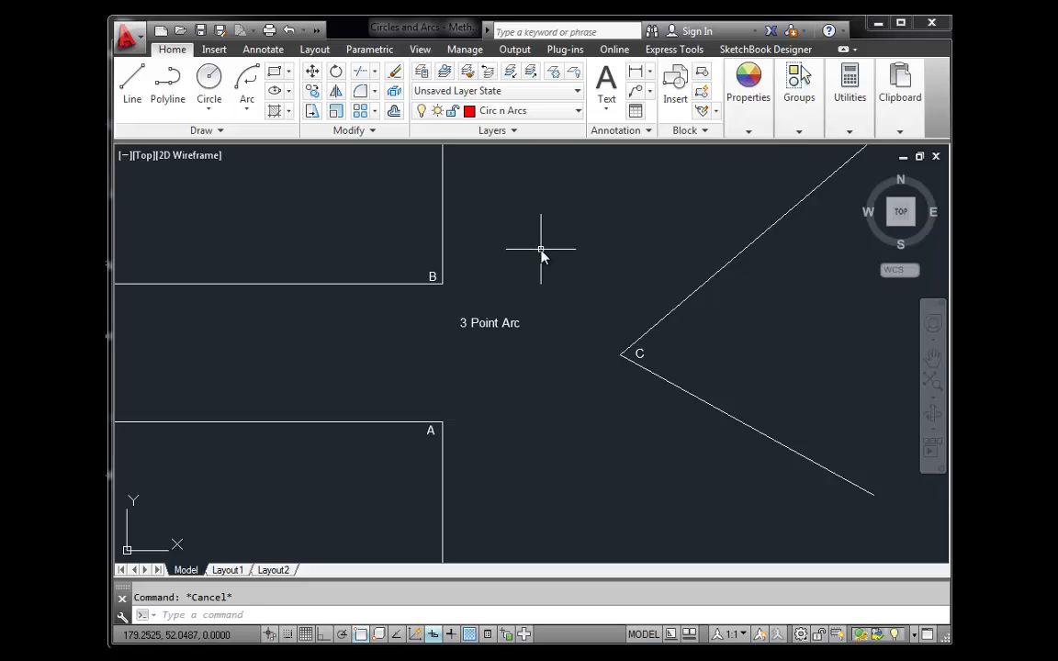
{"action": "type", "text": "A"}
{"action": "key", "text": "Return"}
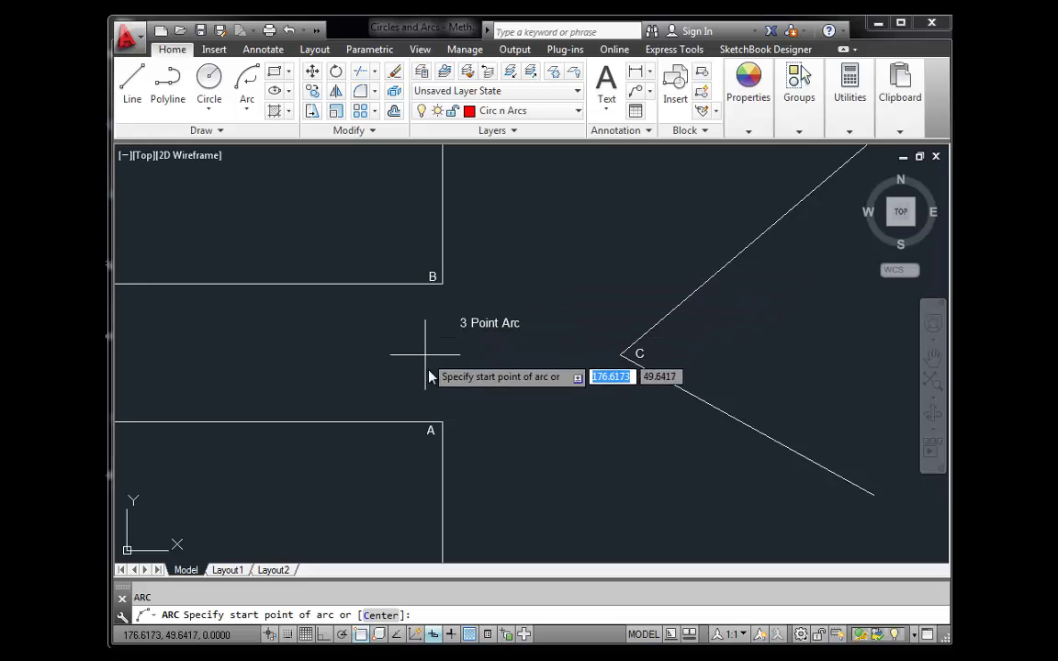
{"action": "left_click", "coordinate": [441, 426]}
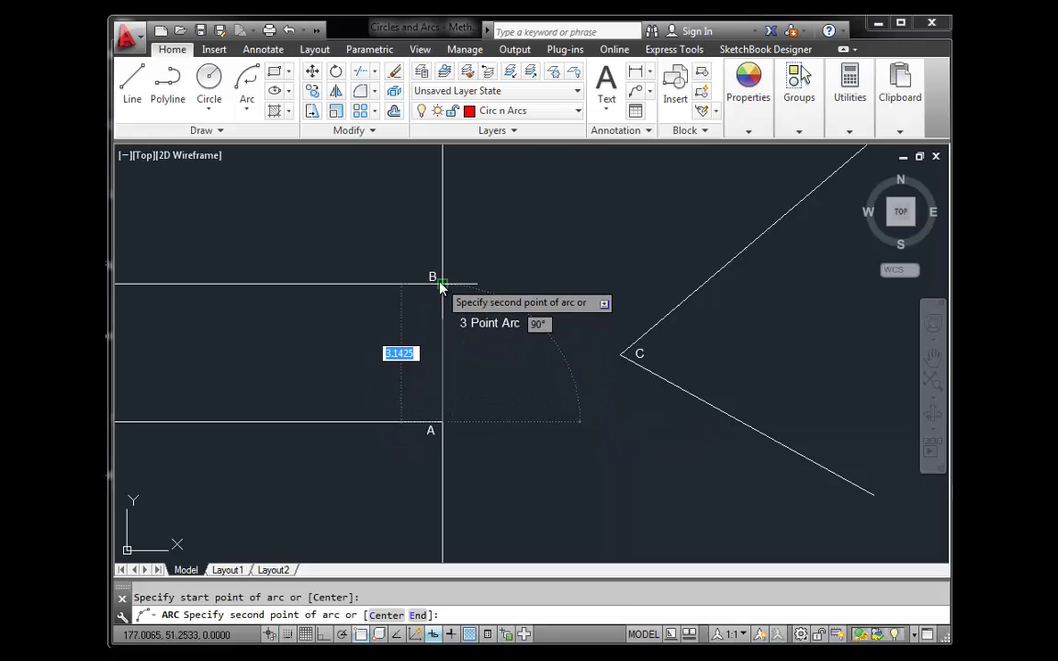
{"action": "left_click", "coordinate": [441, 285]}
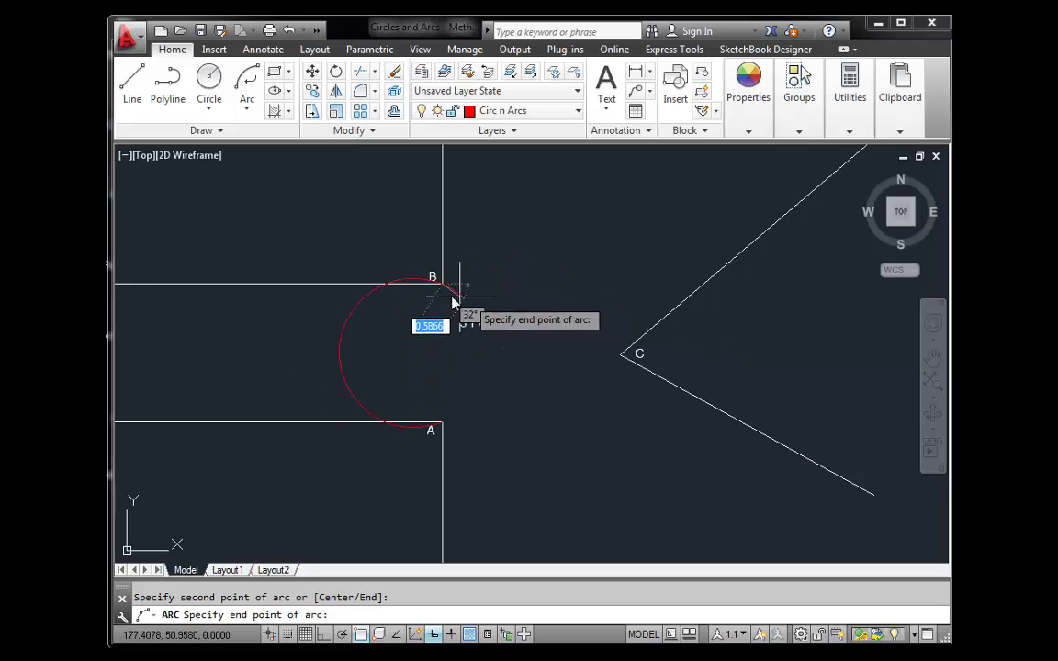
{"action": "left_click", "coordinate": [622, 355]}
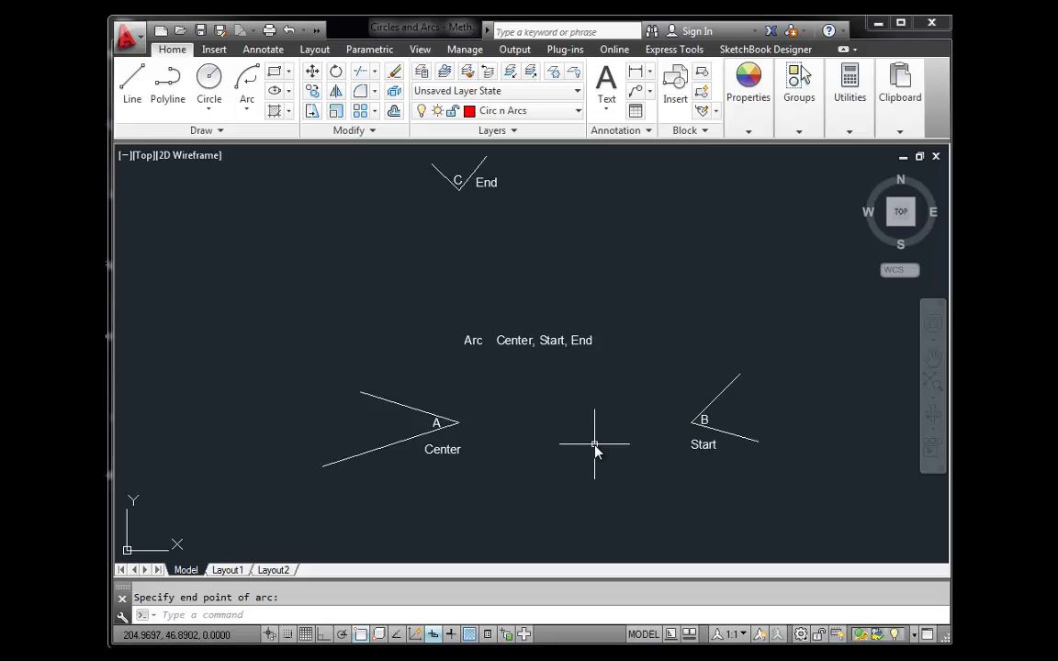
Draw an arc in the "Center, Start, End" exercise with its center at A, start point at B and end point at C.
{"action": "left_click", "coordinate": [248, 109]}
{"action": "type", "text": "a"}
{"action": "key", "text": "Return"}
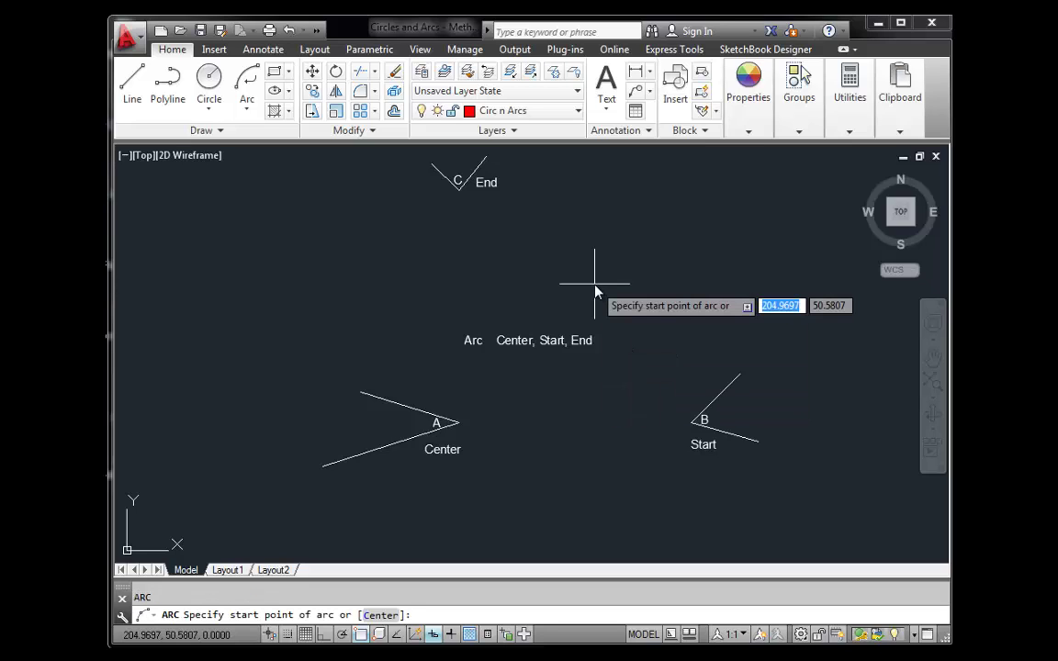
{"action": "key", "text": "Down"}
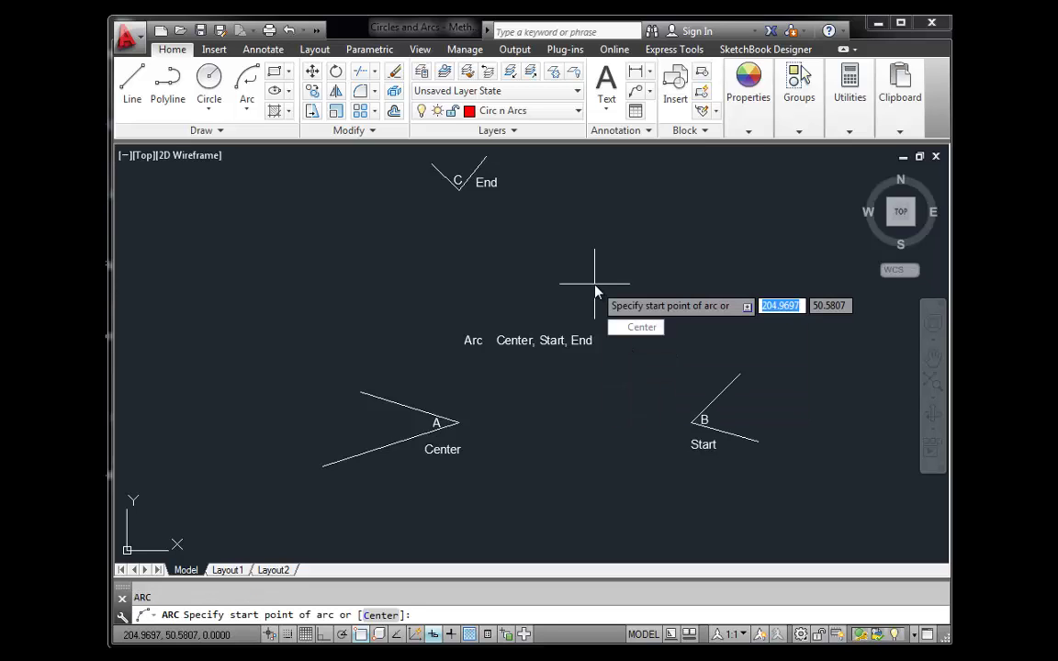
{"action": "left_click", "coordinate": [624, 338]}
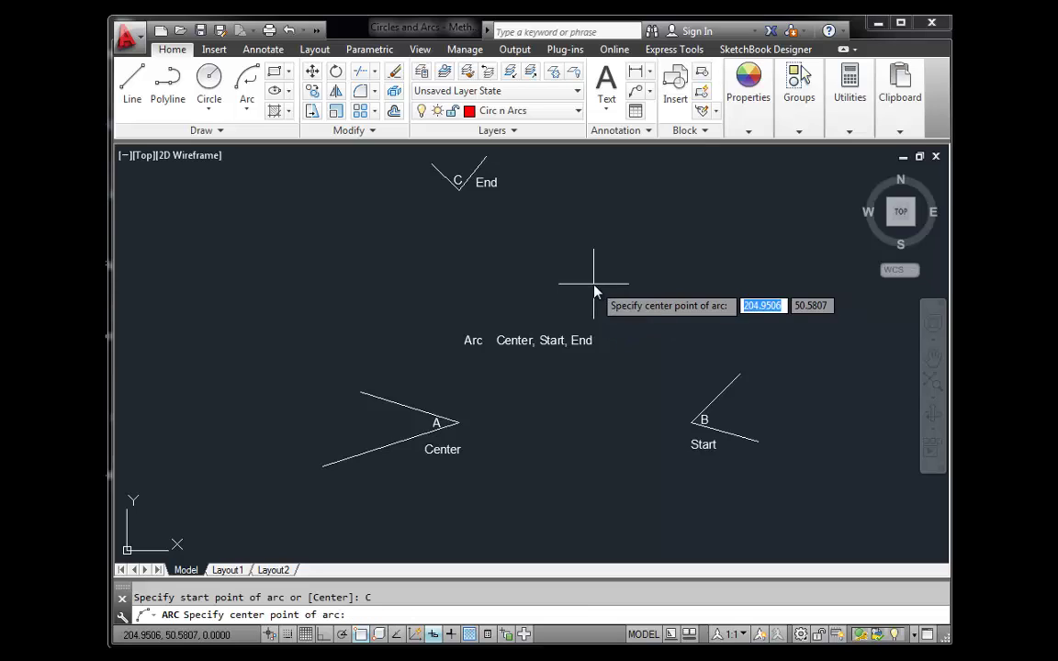
{"action": "left_click", "coordinate": [459, 425]}
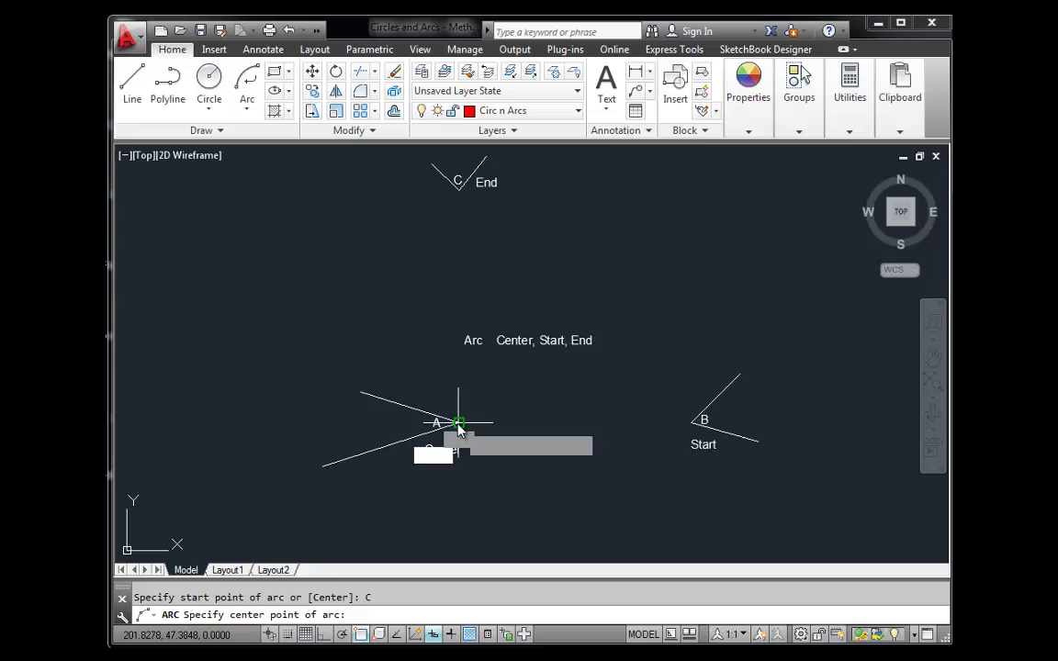
{"action": "left_click", "coordinate": [691, 423]}
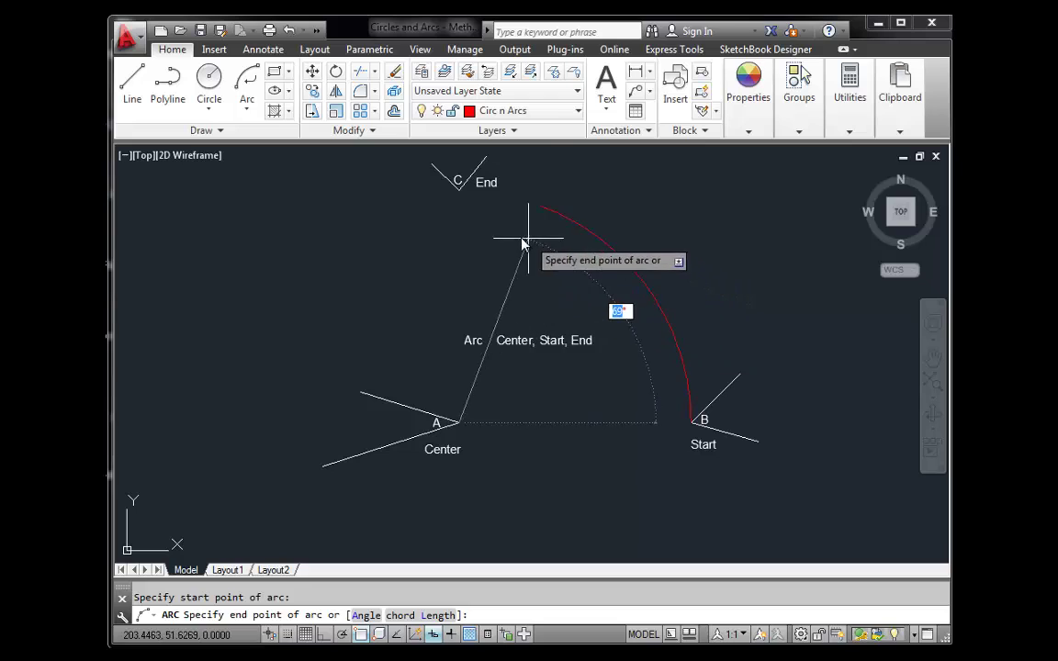
{"action": "left_click", "coordinate": [459, 193]}
Start another arc centered at A from start point B, view its Angle and chord Length end options, and cancel without drawing it.
{"action": "left_click", "coordinate": [246, 103]}
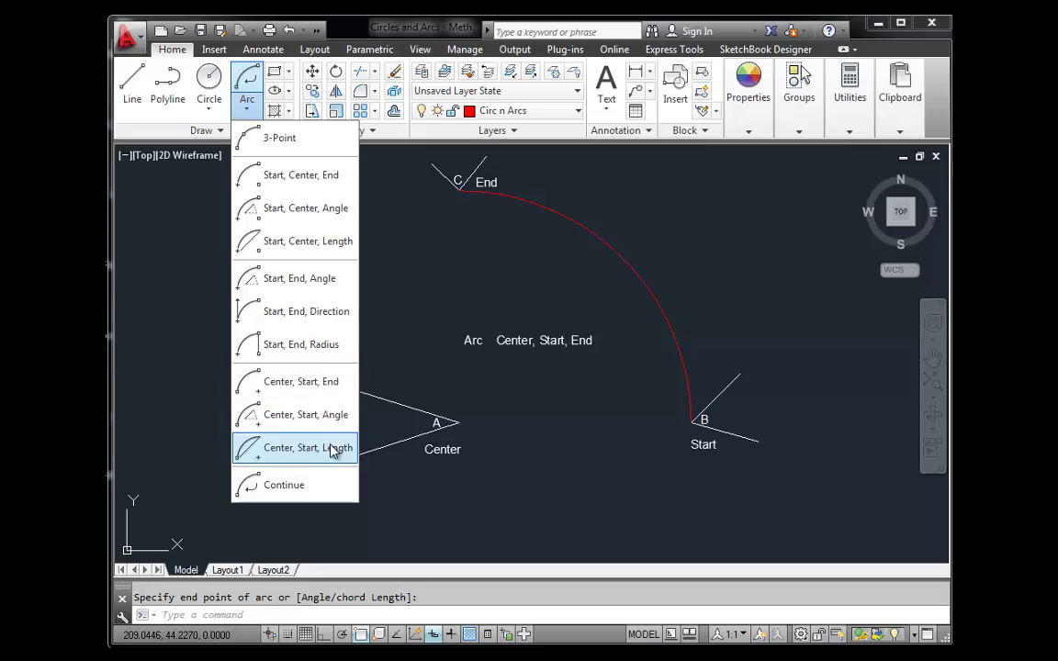
{"action": "key", "text": "Escape"}
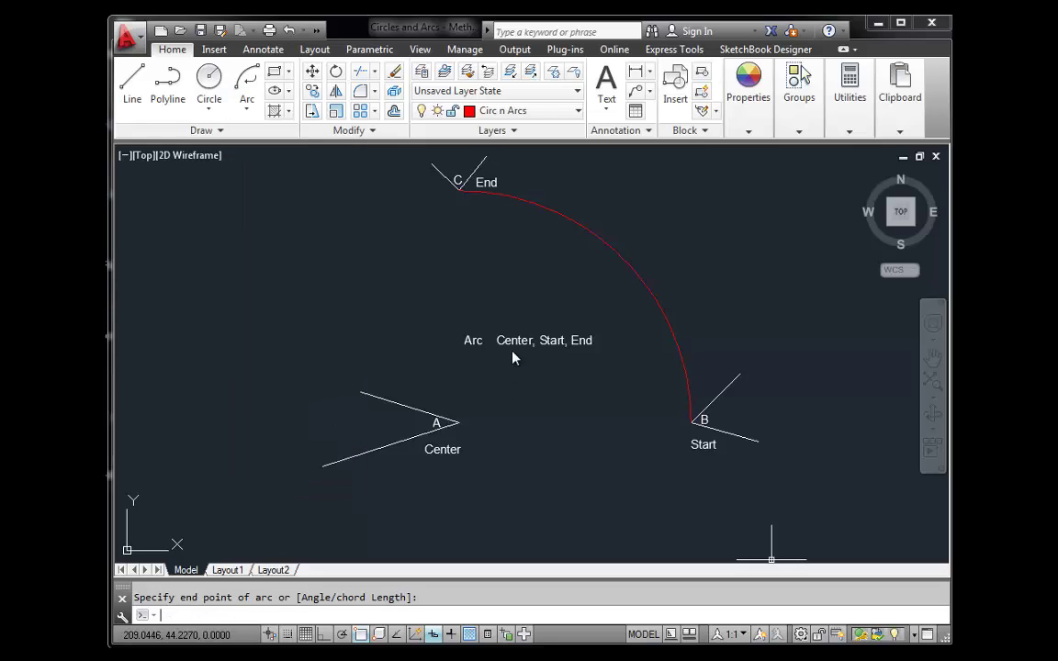
{"action": "type", "text": "A"}
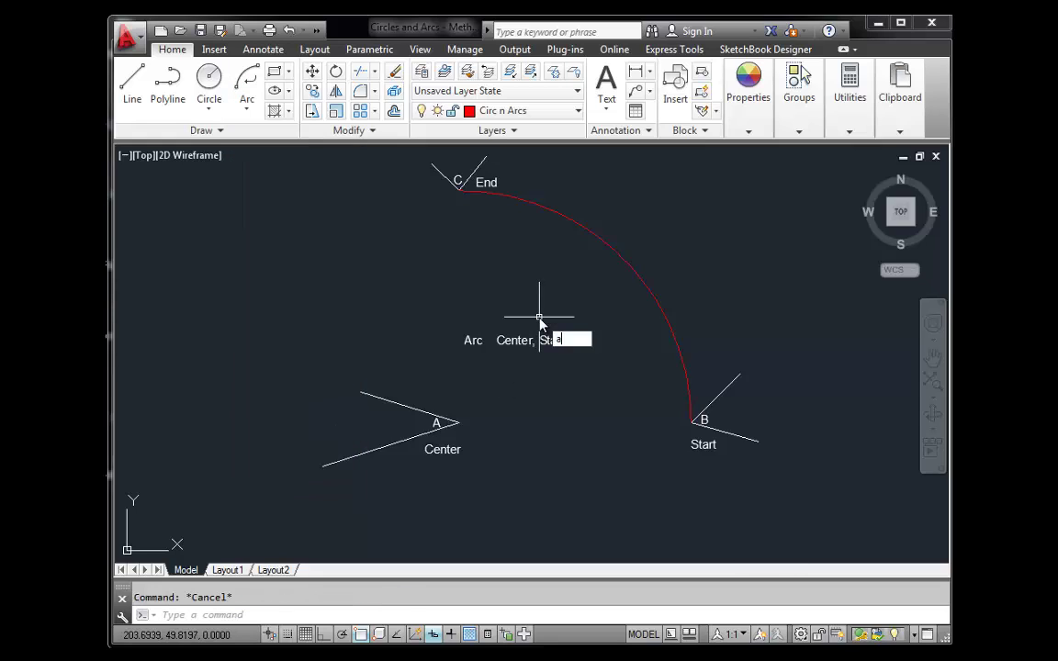
{"action": "key", "text": "Return"}
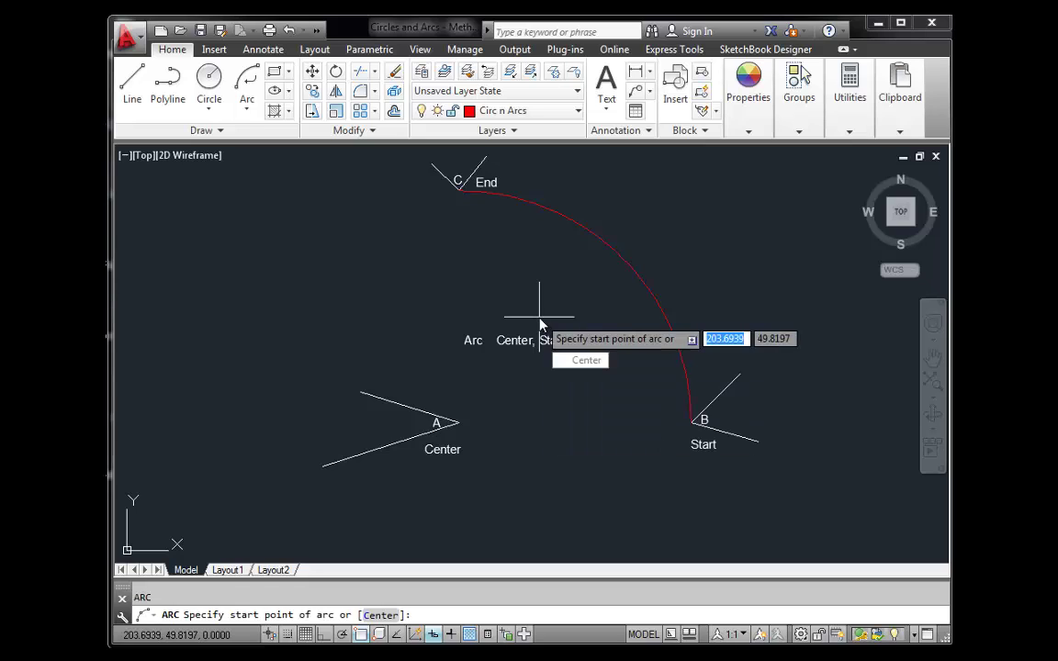
{"action": "type", "text": "c"}
{"action": "key", "text": "Return"}
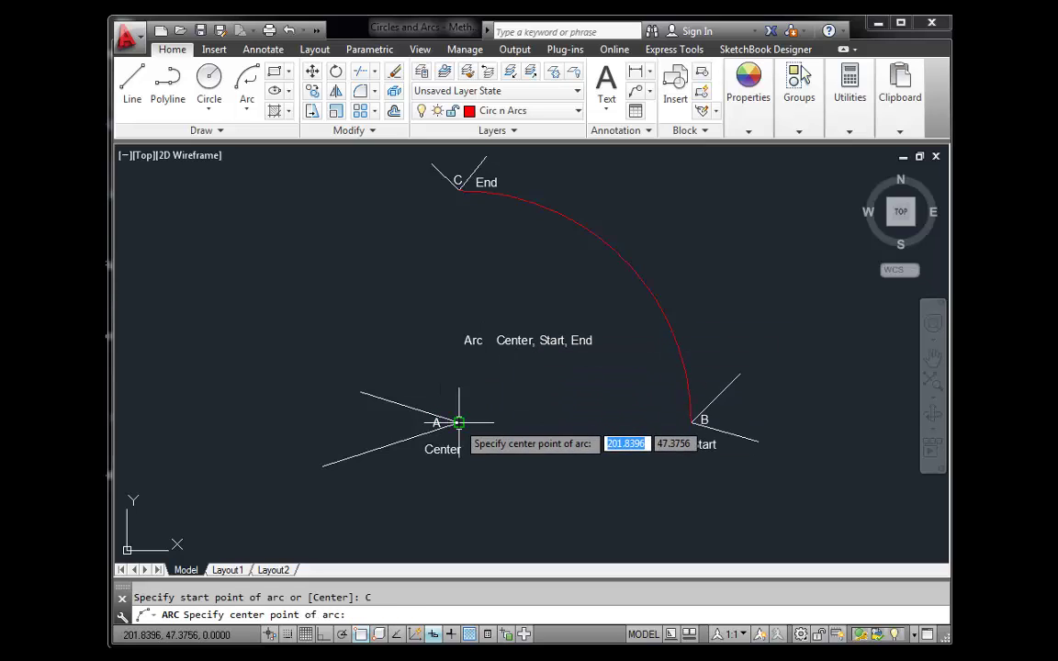
{"action": "left_click", "coordinate": [458, 422]}
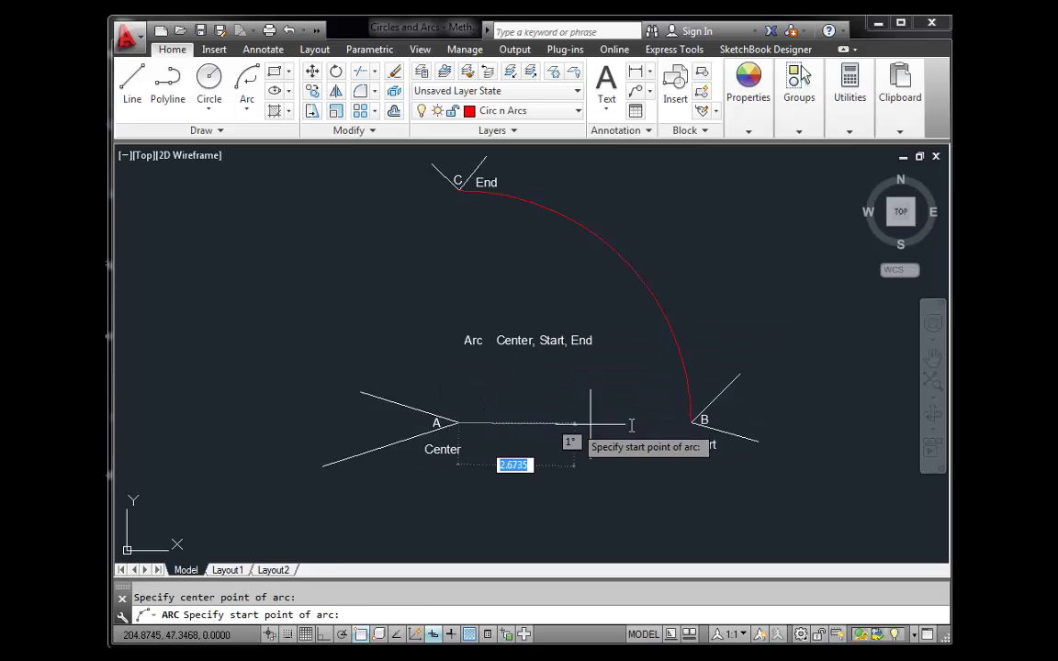
{"action": "left_click", "coordinate": [691, 423]}
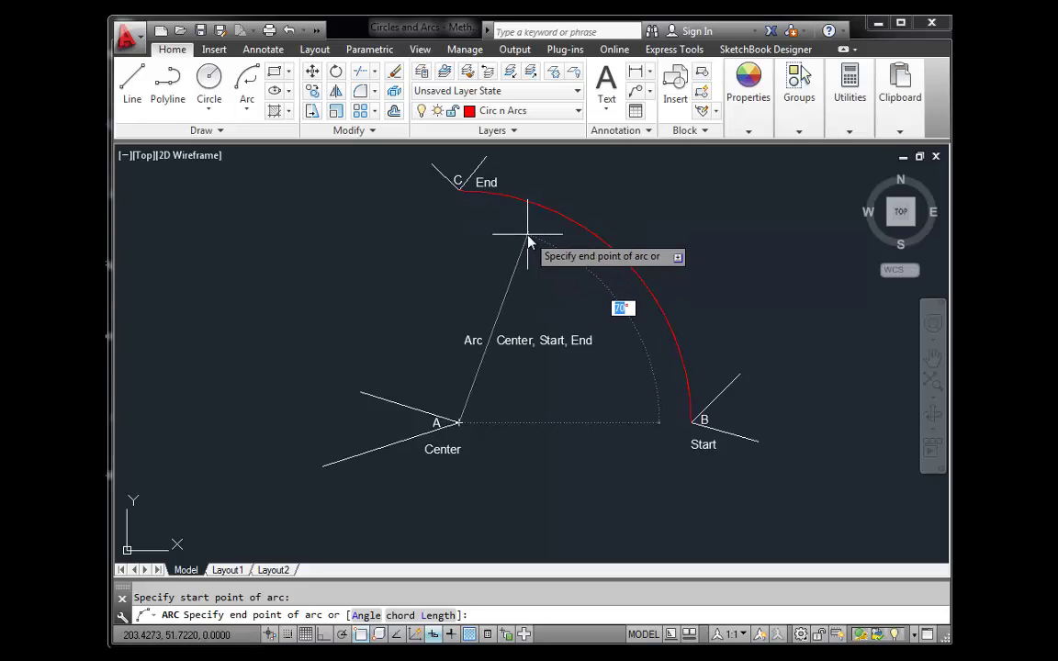
{"action": "key", "text": "Down"}
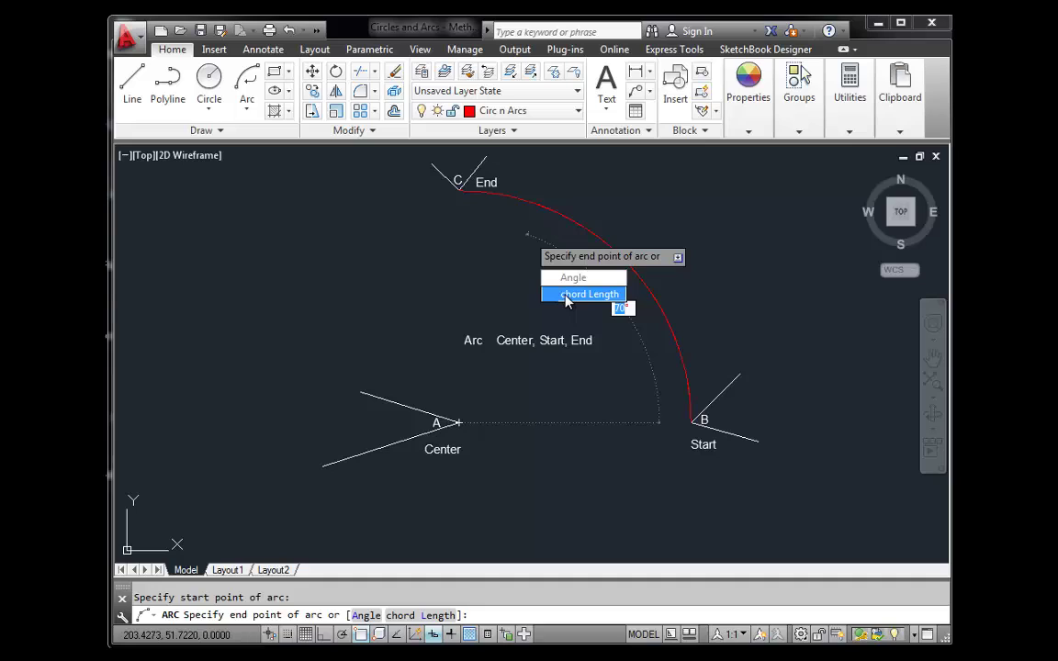
{"action": "key", "text": "Escape"}
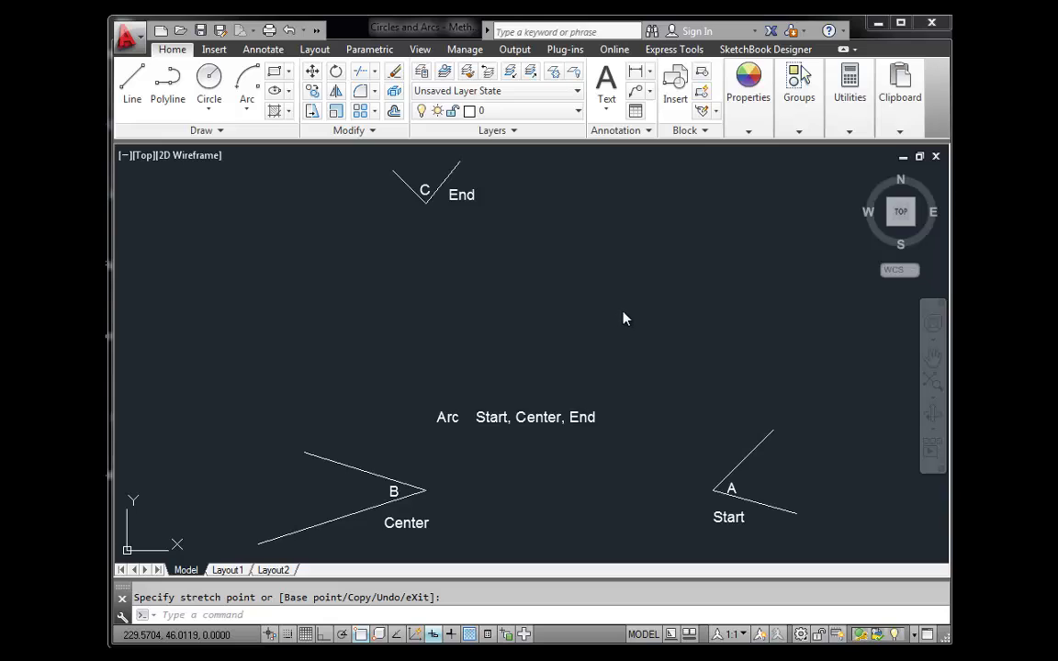
Draw an arc in the "Start, Center, End" exercise starting at A and centered at B, using the chord Length option with the length picked at C.
{"action": "left_click", "coordinate": [249, 111]}
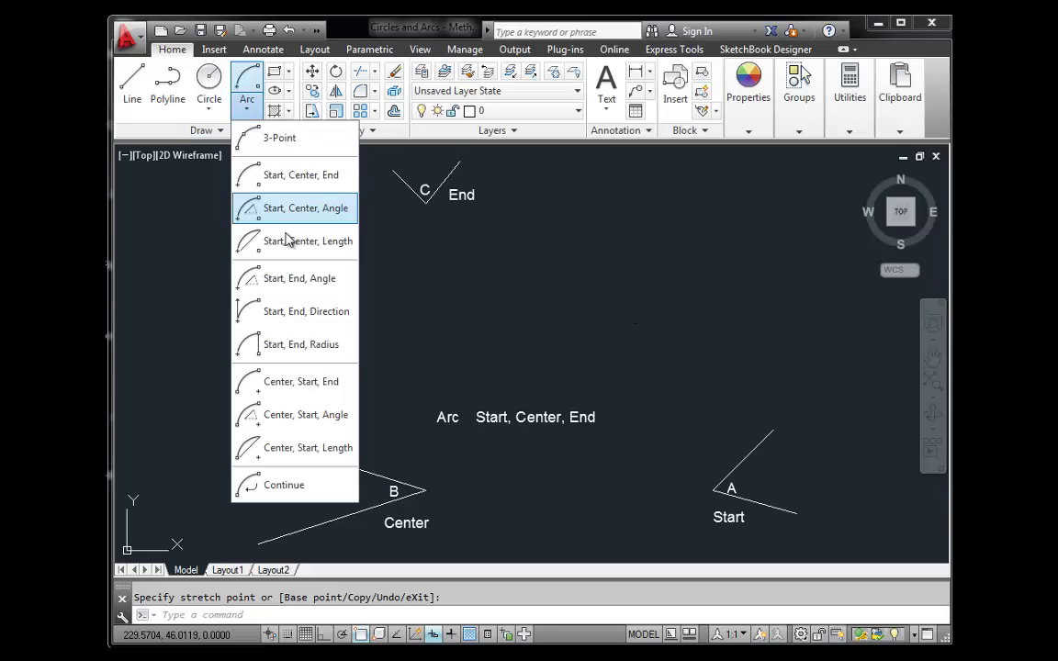
{"action": "left_click", "coordinate": [310, 177]}
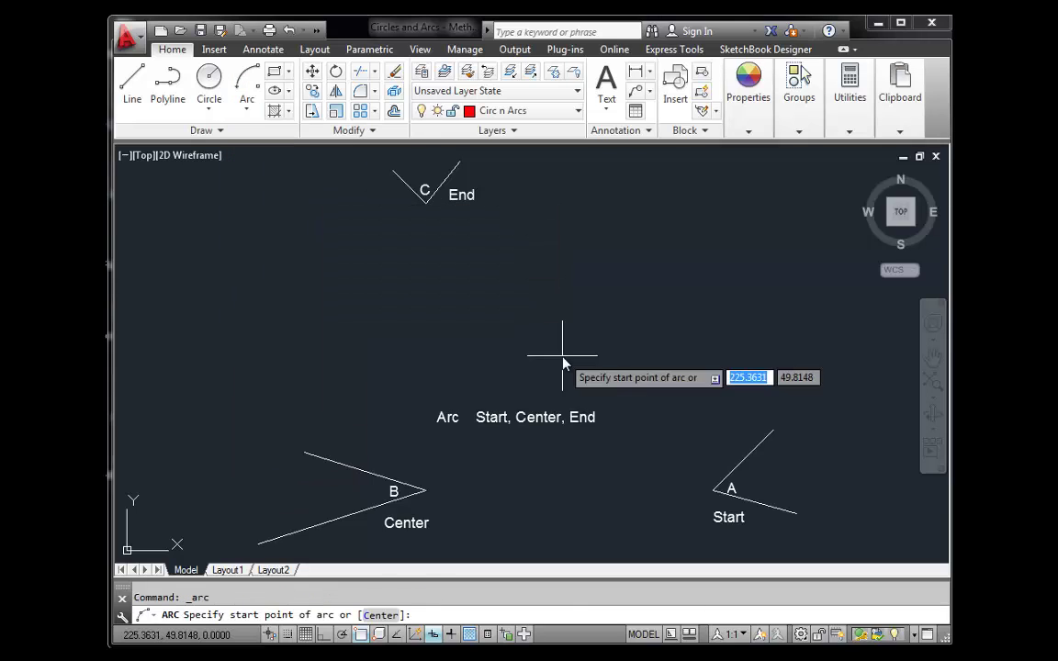
{"action": "left_click", "coordinate": [713, 494]}
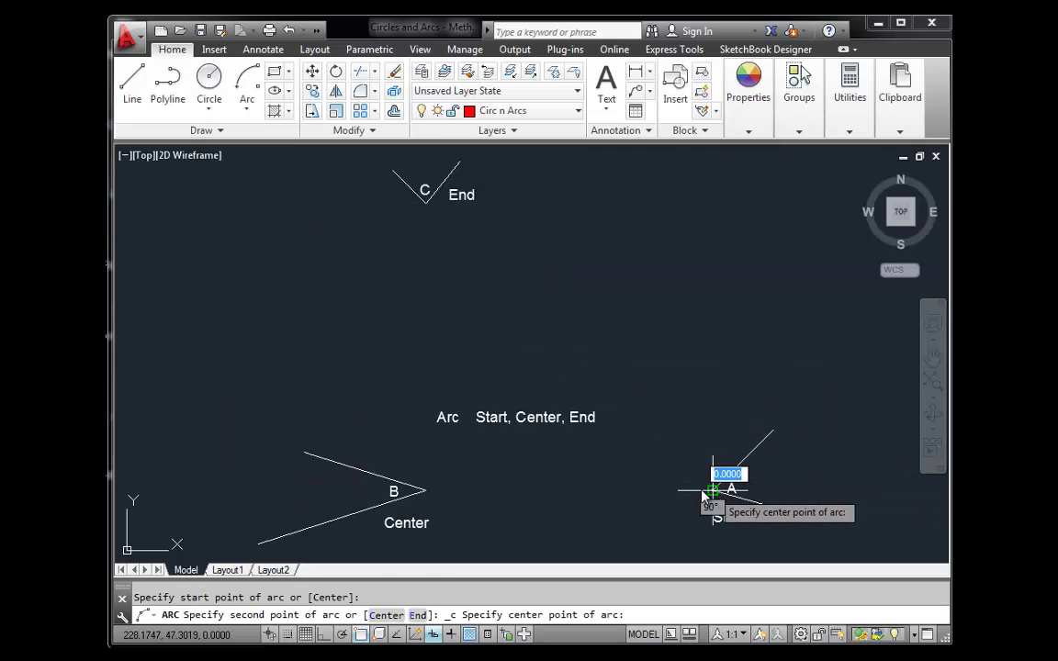
{"action": "left_click", "coordinate": [425, 492]}
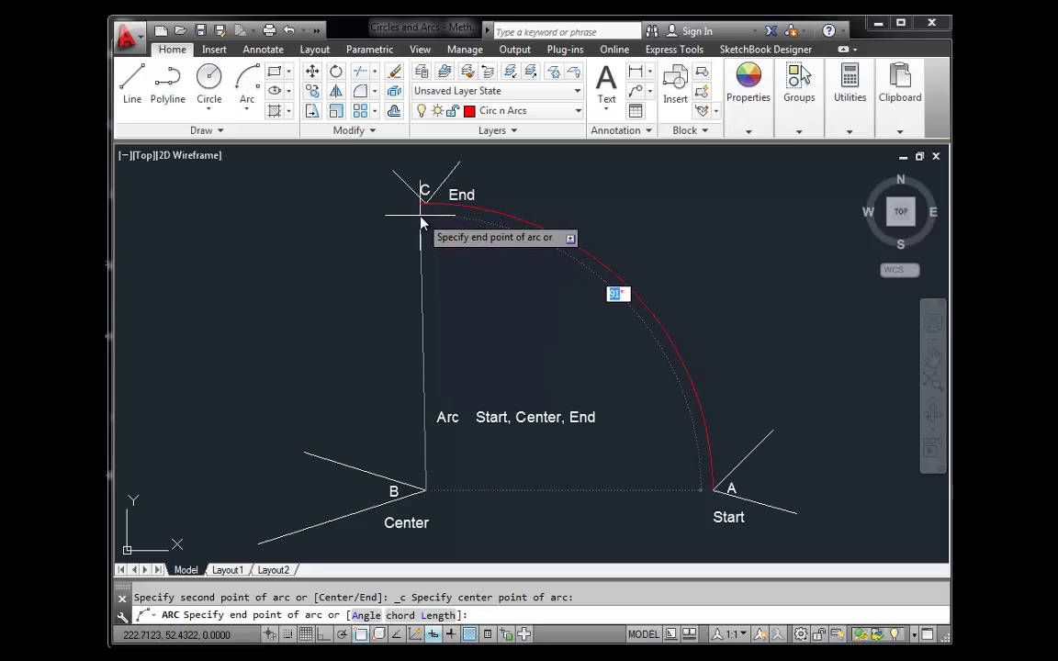
{"action": "key", "text": "Down"}
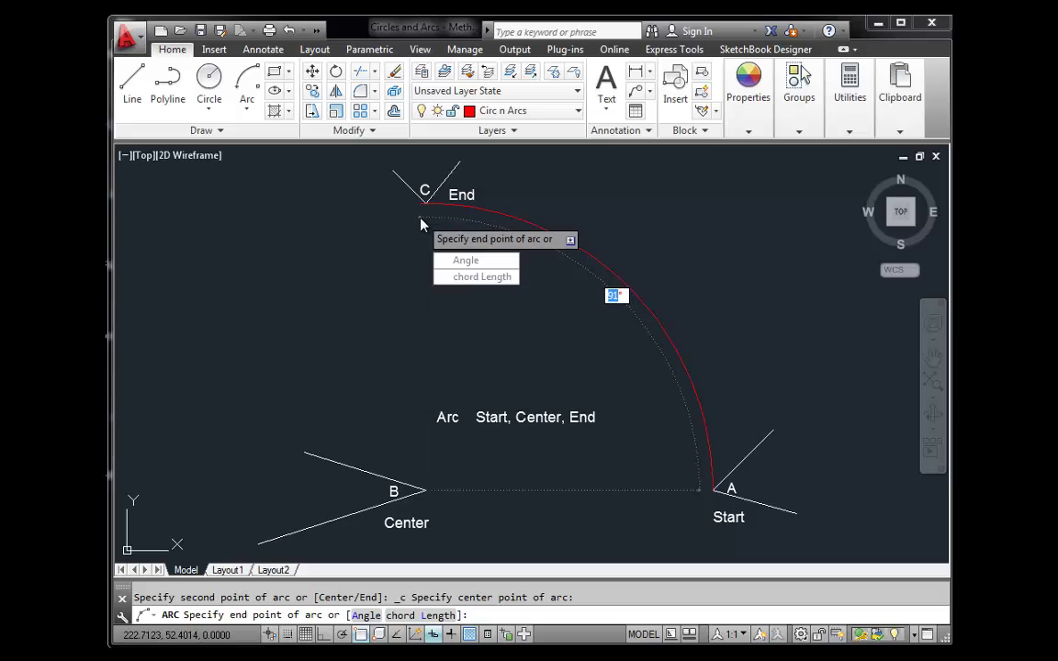
{"action": "left_click", "coordinate": [474, 278]}
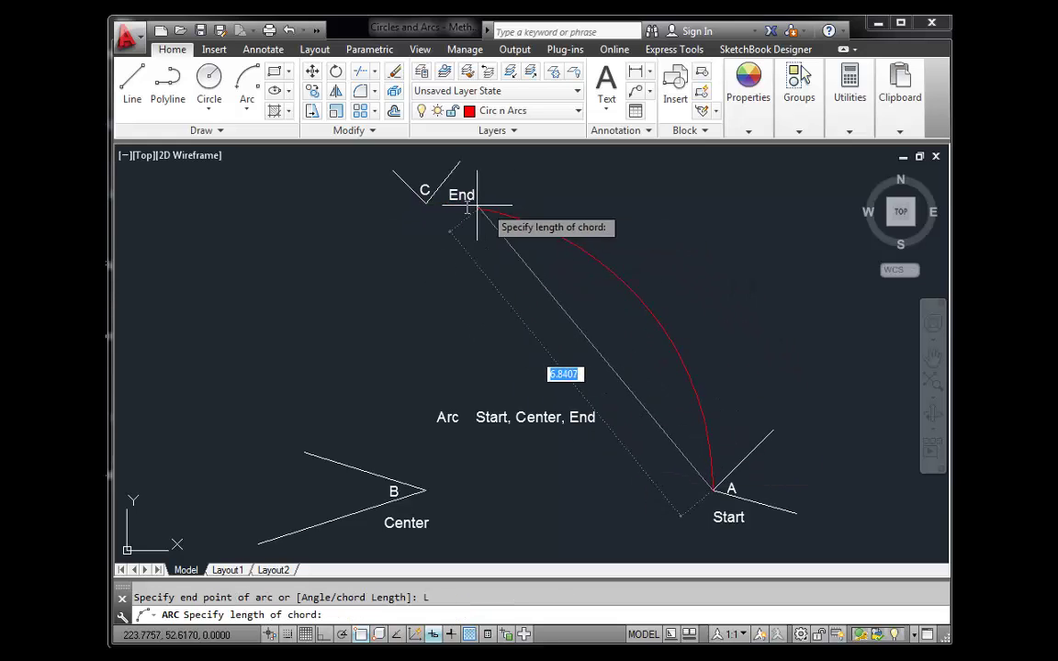
{"action": "left_click", "coordinate": [425, 202]}
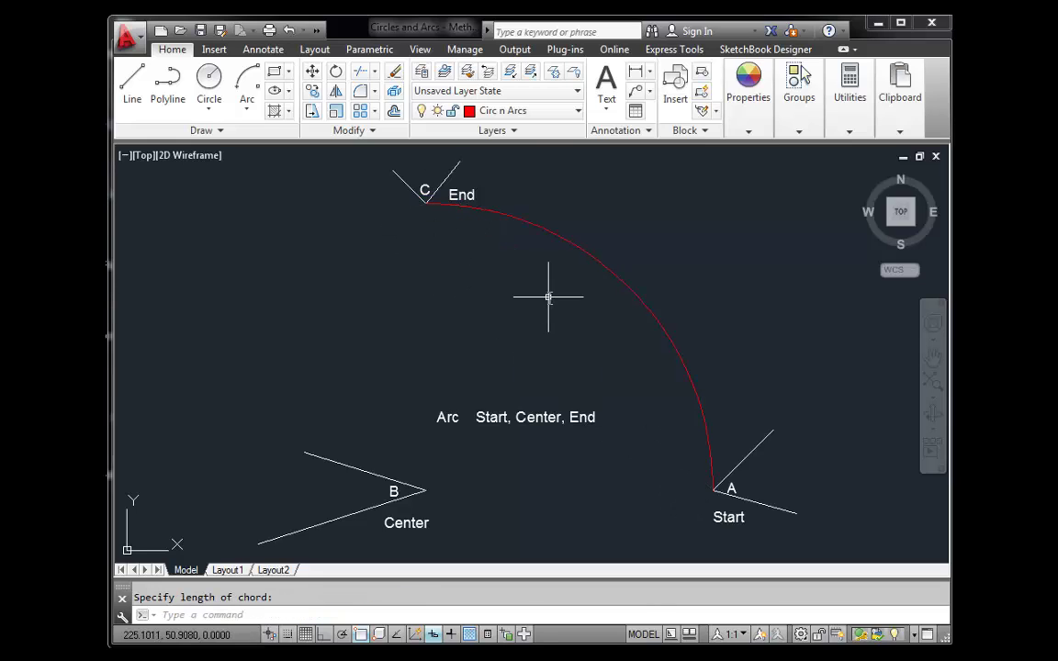
Review the arc placement methods again and bring the "Arc Start, End, Angle" exercise into view.
{"action": "scroll", "coordinate": [538, 313], "scroll_direction": "down", "scroll_amount": 6}
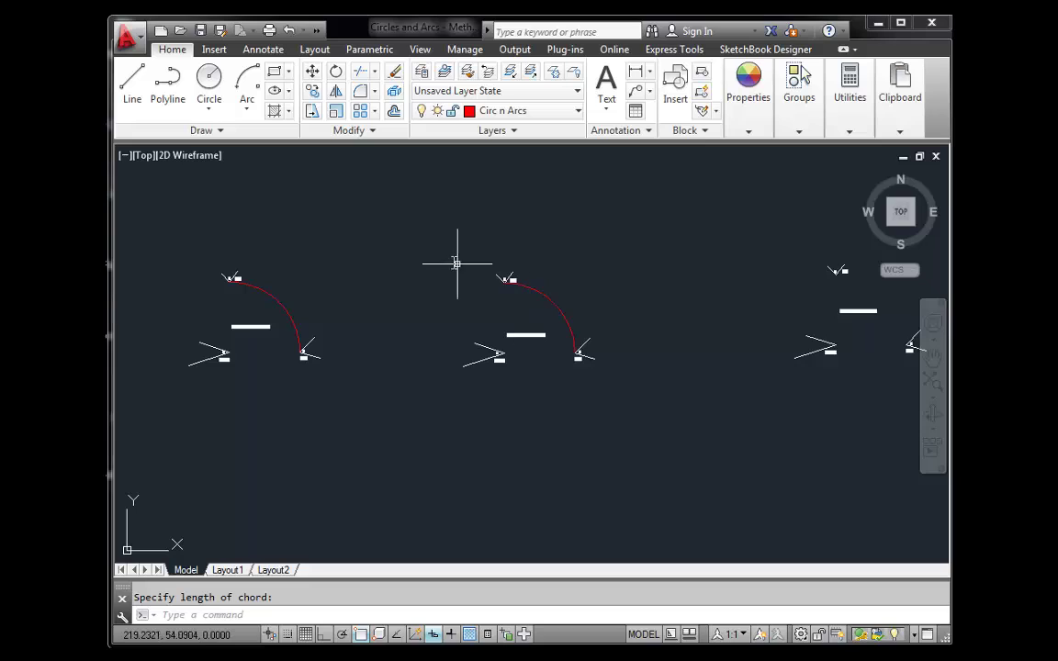
{"action": "left_click", "coordinate": [247, 111]}
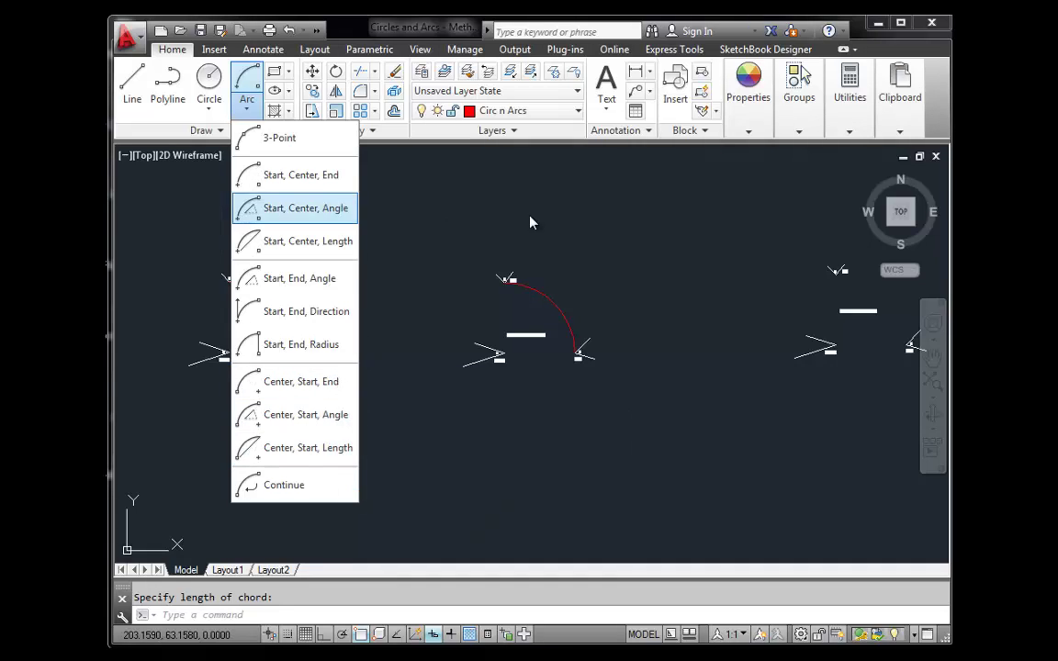
{"action": "key", "text": "Escape"}
{"action": "key", "text": "Escape"}
{"action": "scroll", "coordinate": [629, 302], "scroll_direction": "down", "scroll_amount": 3}
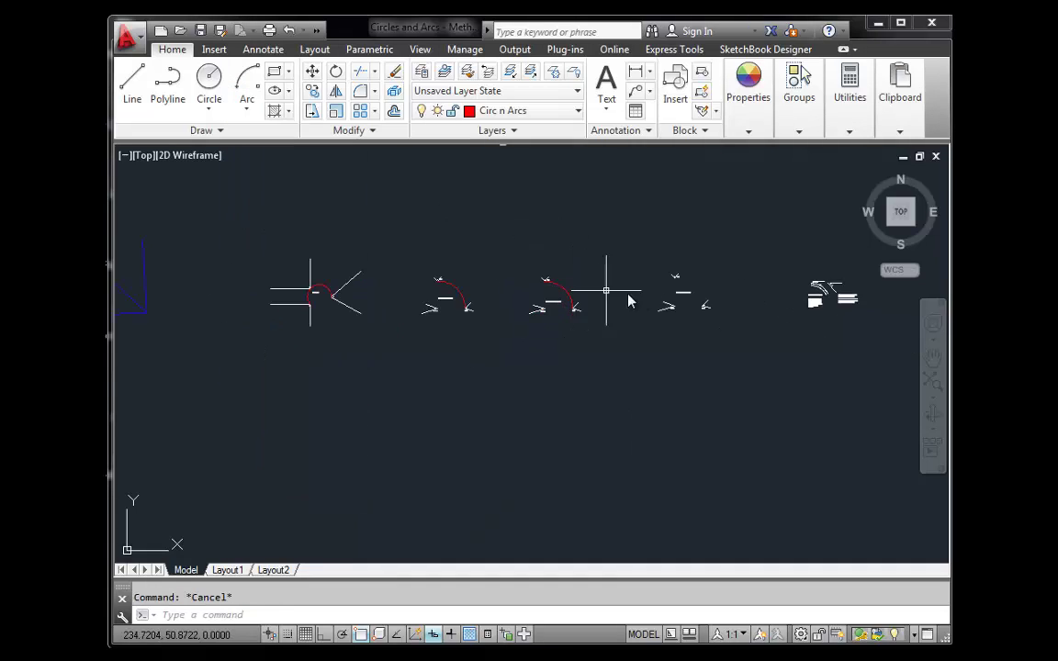
{"action": "mouse_move", "coordinate": [629, 302]}
{"action": "middle_mouse_down"}
{"action": "mouse_move", "coordinate": [531, 355]}
{"action": "mouse_move", "coordinate": [562, 360]}
{"action": "mouse_move", "coordinate": [553, 384]}
{"action": "middle_mouse_up"}
{"action": "scroll", "coordinate": [567, 355], "scroll_direction": "up", "scroll_amount": 6}
{"action": "scroll", "coordinate": [441, 349], "scroll_direction": "up", "scroll_amount": 2}
{"action": "scroll", "coordinate": [437, 350], "scroll_direction": "down", "scroll_amount": 2}
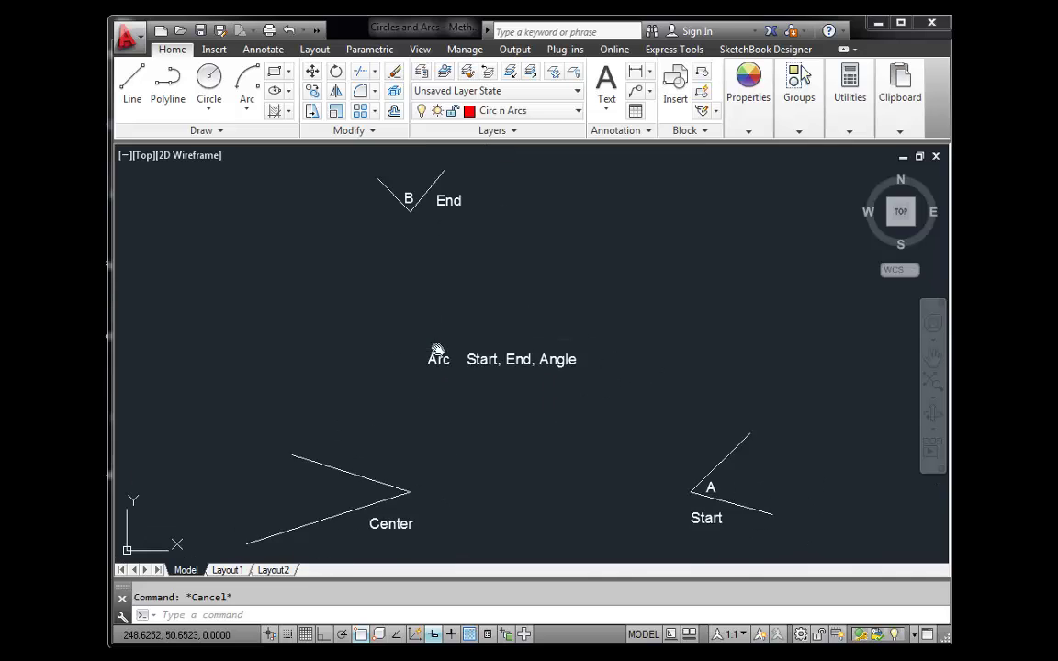
{"action": "scroll", "coordinate": [440, 335], "scroll_direction": "down", "scroll_amount": 2}
{"action": "scroll", "coordinate": [491, 343], "scroll_direction": "up", "scroll_amount": 2}
{"action": "middle_click_drag", "start_coordinate": [491, 342], "coordinate": [515, 369]}
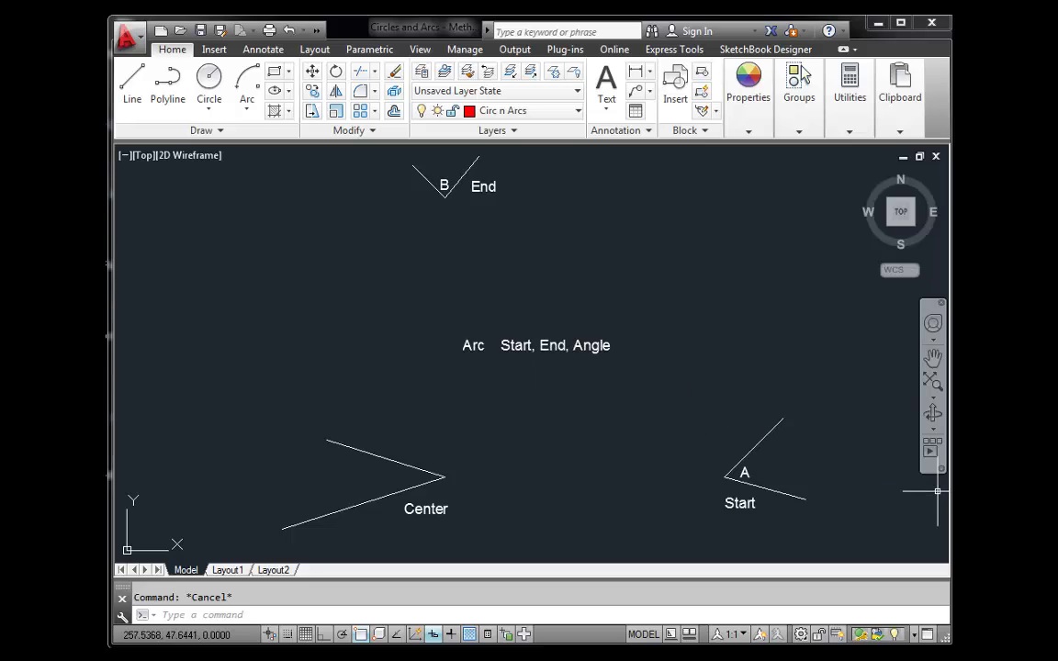
Draw a Start, End, Angle arc in the matching exercise from start point A to end point B with an included angle of about 131°.
{"action": "left_click", "coordinate": [246, 112]}
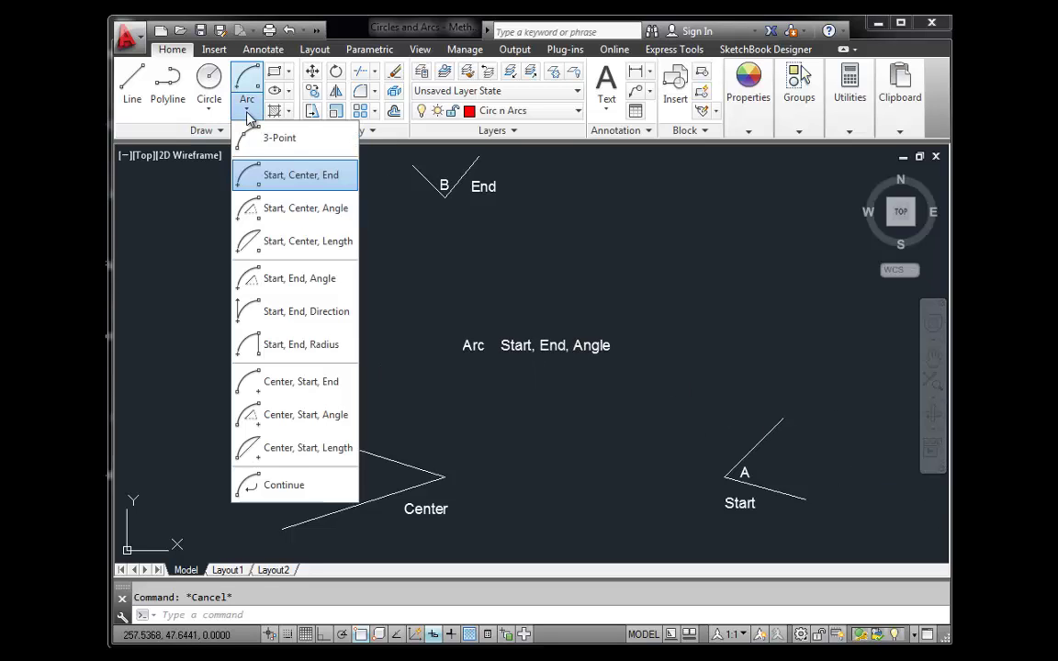
{"action": "left_click", "coordinate": [276, 280]}
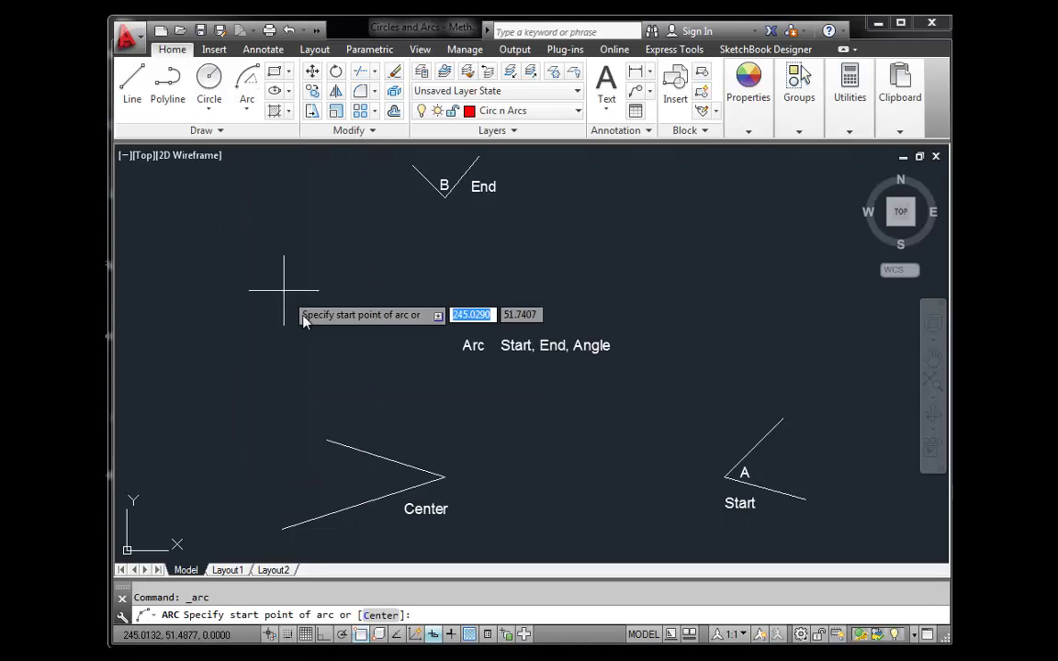
{"action": "left_click", "coordinate": [724, 475]}
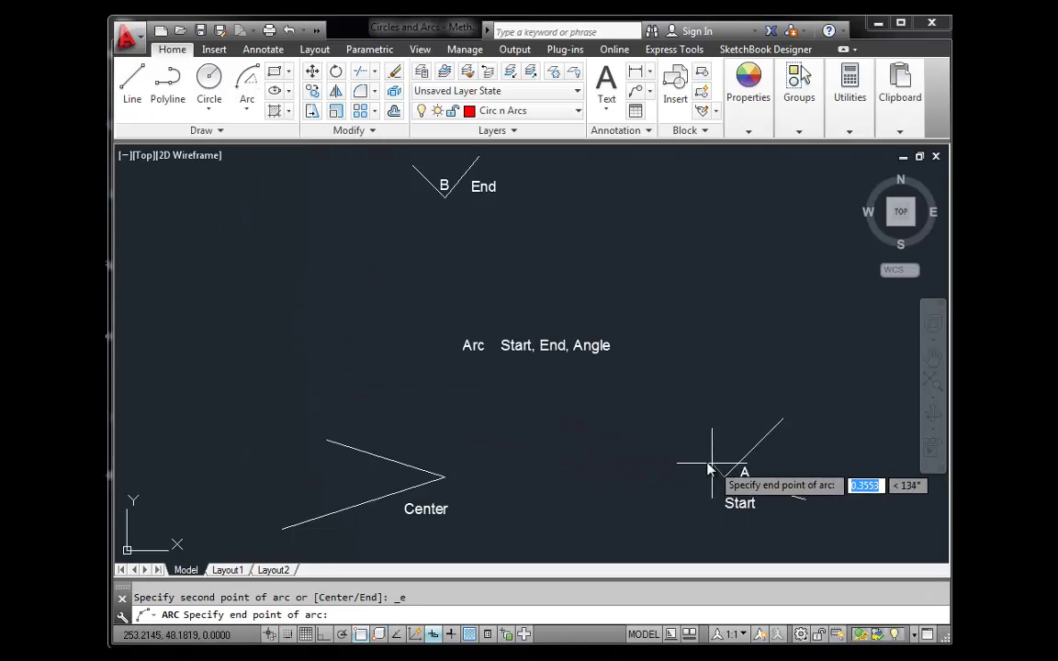
{"action": "left_click", "coordinate": [445, 195]}
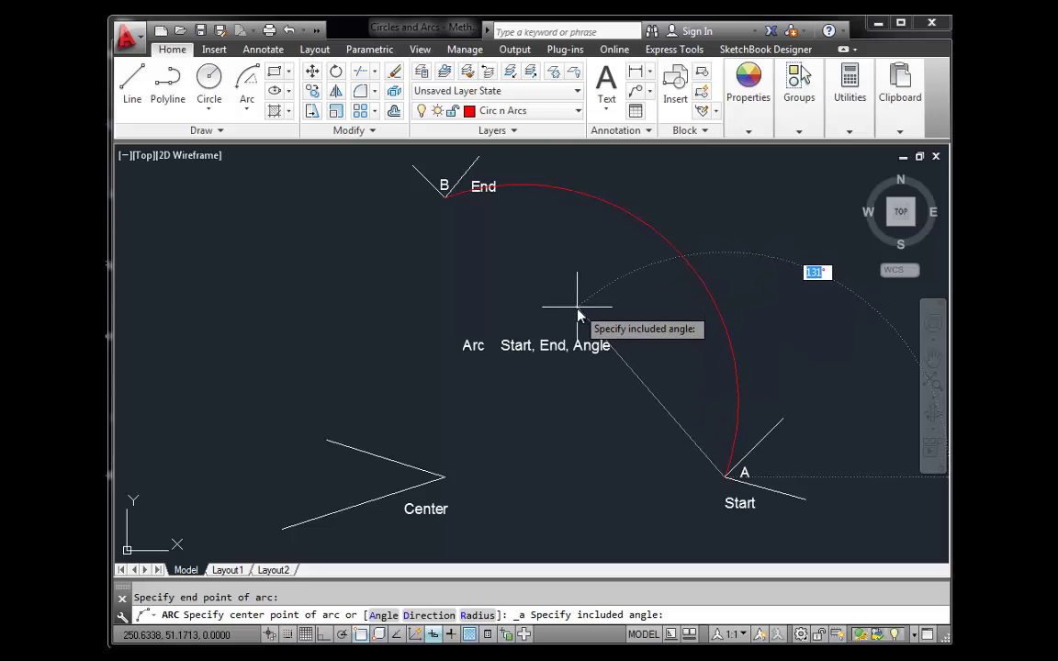
{"action": "middle_click_drag", "start_coordinate": [579, 316], "coordinate": [505, 350]}
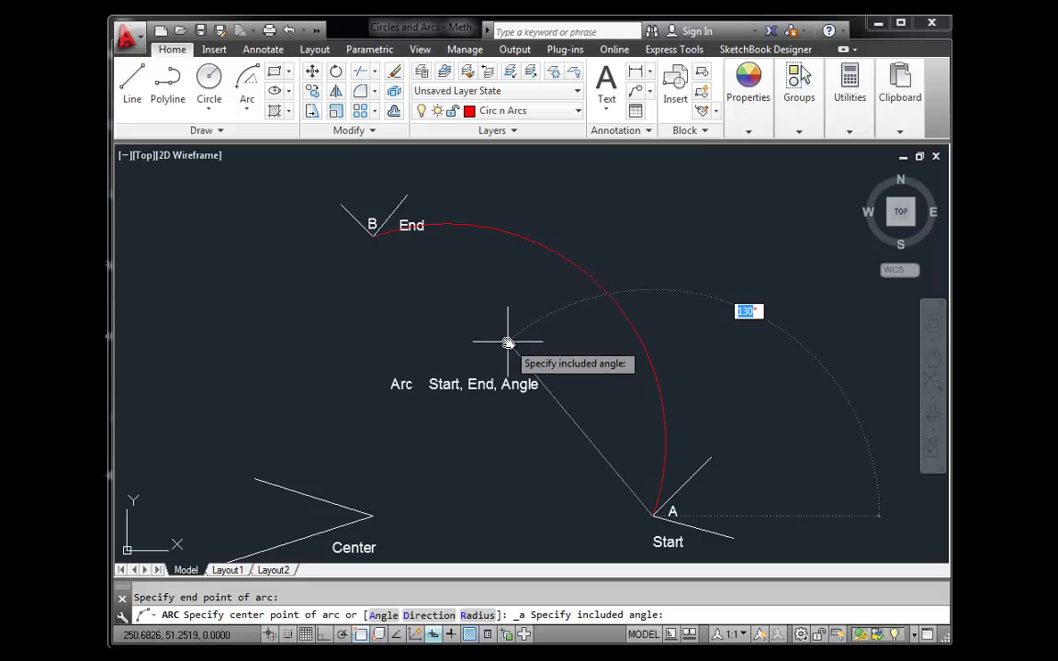
{"action": "left_click", "coordinate": [460, 295]}
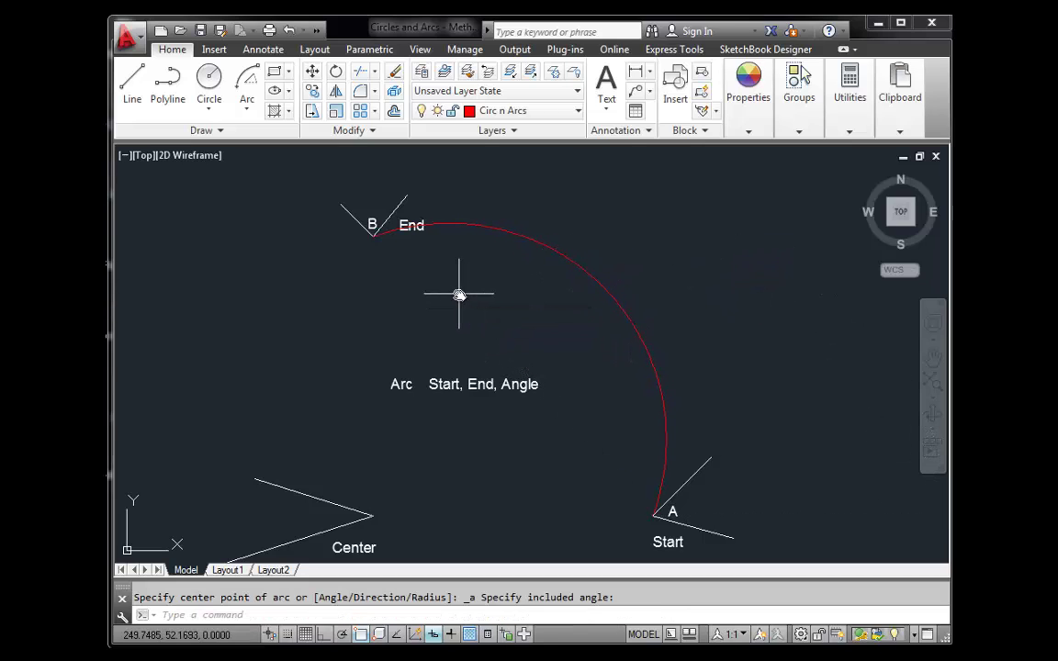
Erase the Start, End, Angle arc between A and B.
{"action": "left_click", "coordinate": [620, 279]}
{"action": "left_click", "coordinate": [509, 296]}
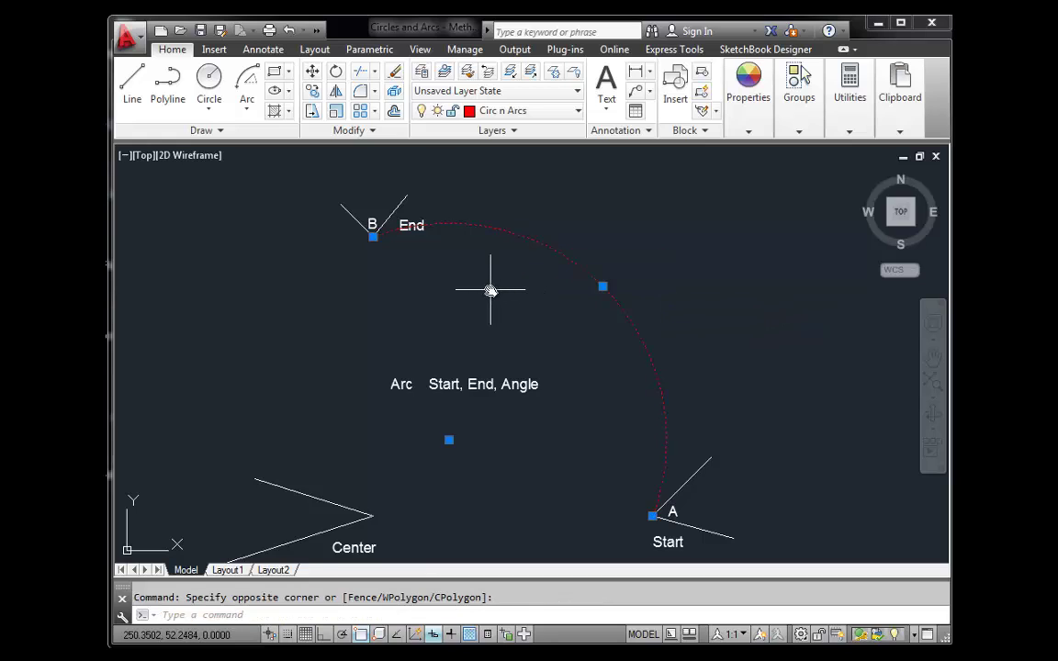
{"action": "key", "text": "Delete"}
Draw a Start, End, Direction arc from A to B, with its tangent direction along the upper leg of the angle at A.
{"action": "left_click", "coordinate": [246, 108]}
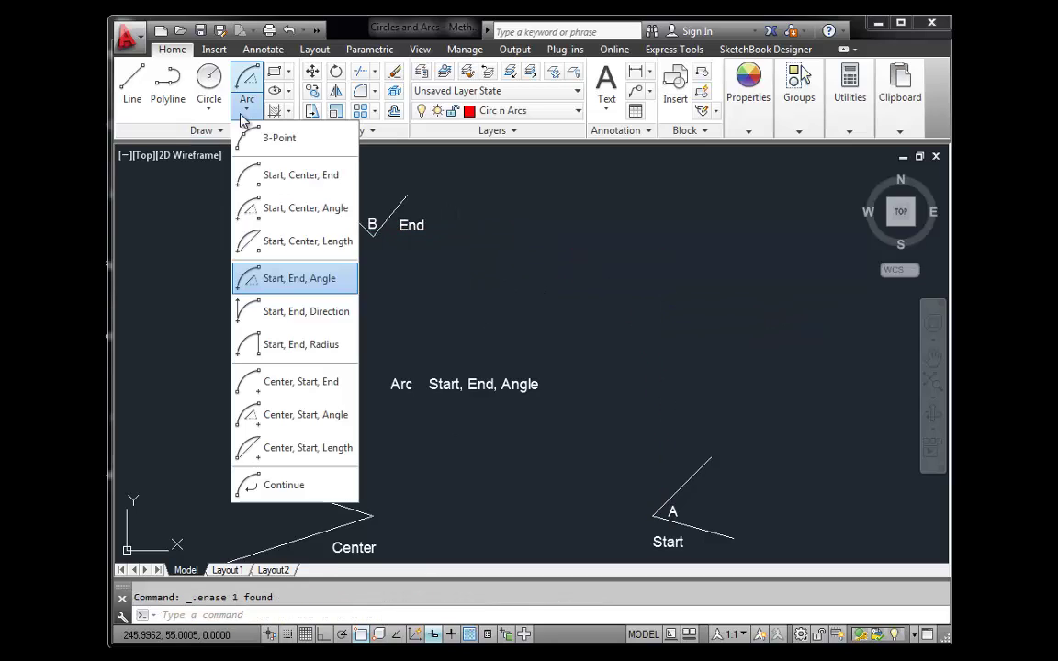
{"action": "left_click", "coordinate": [301, 317]}
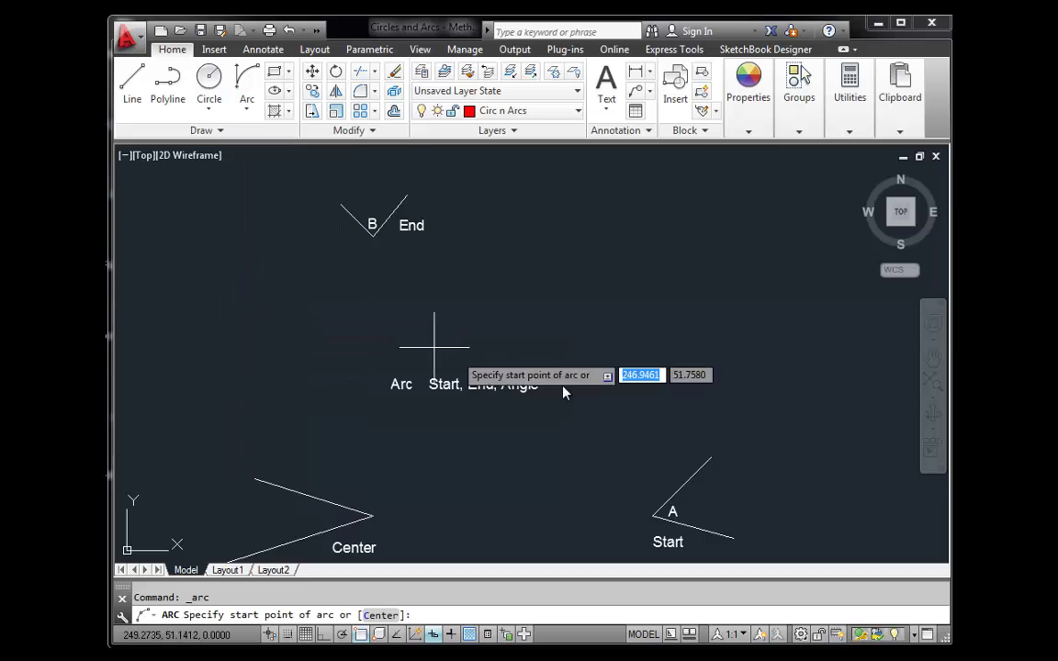
{"action": "left_click", "coordinate": [653, 515]}
{"action": "left_click", "coordinate": [361, 229]}
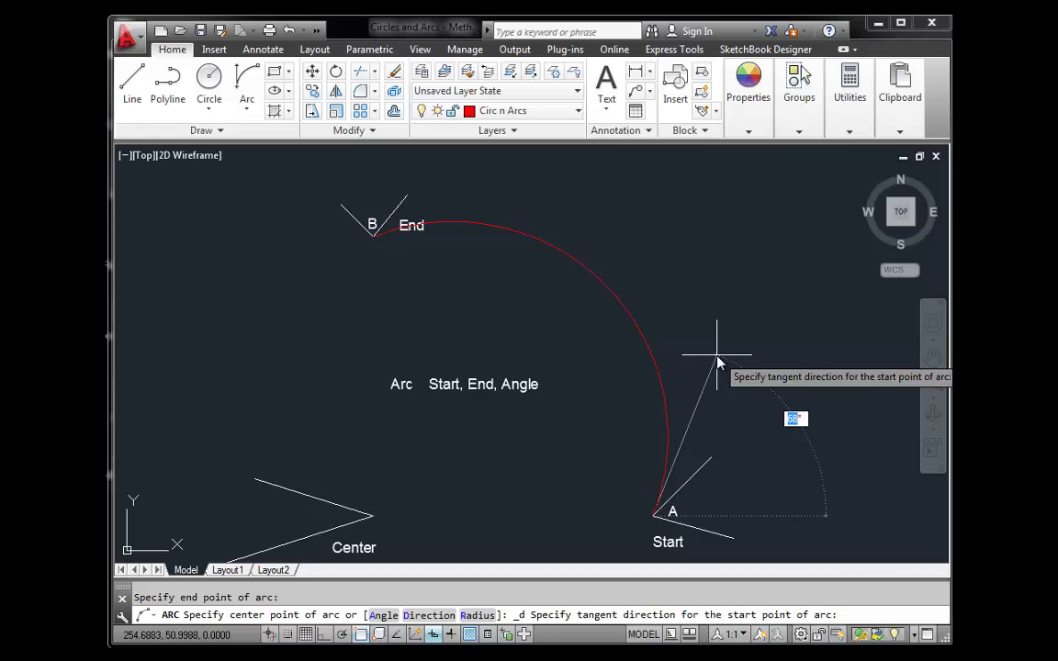
{"action": "left_click", "coordinate": [711, 457]}
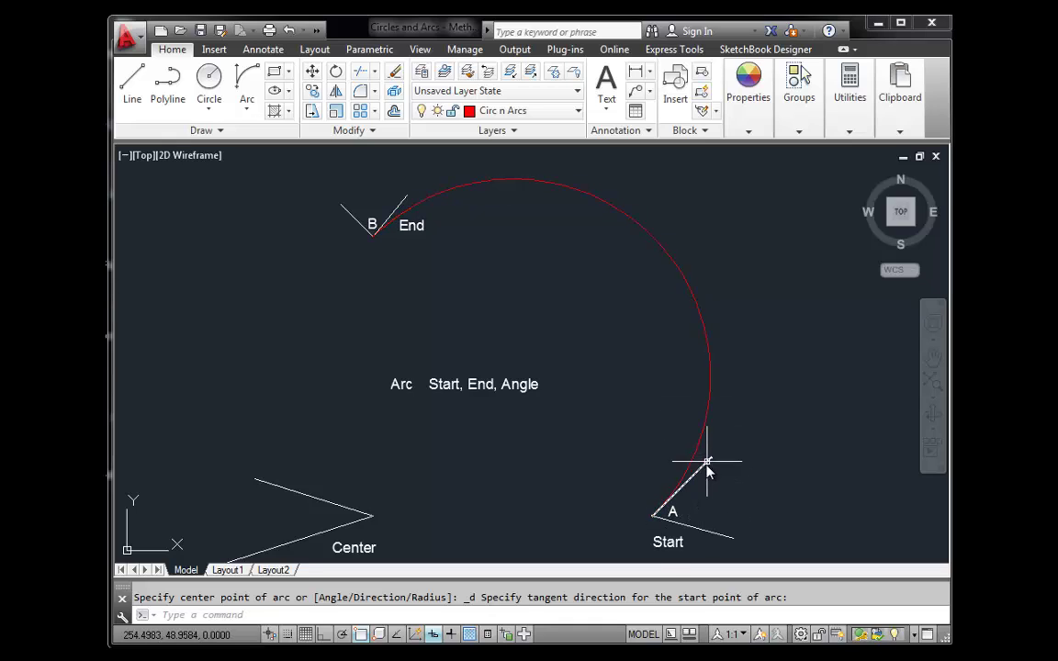
Erase the Start, End, Direction arc between A and B.
{"action": "left_click", "coordinate": [787, 369]}
{"action": "left_click", "coordinate": [615, 355]}
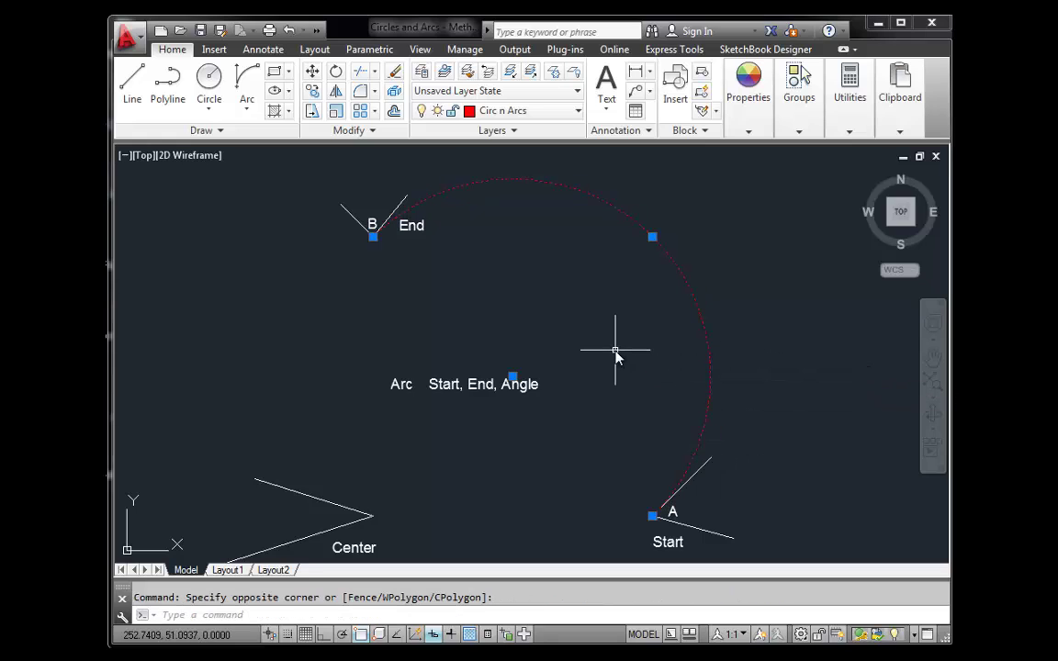
{"action": "key", "text": "Delete"}
Draw a Start, End, Radius arc from start point A to end point B with a radius of 5.
{"action": "left_click", "coordinate": [246, 111]}
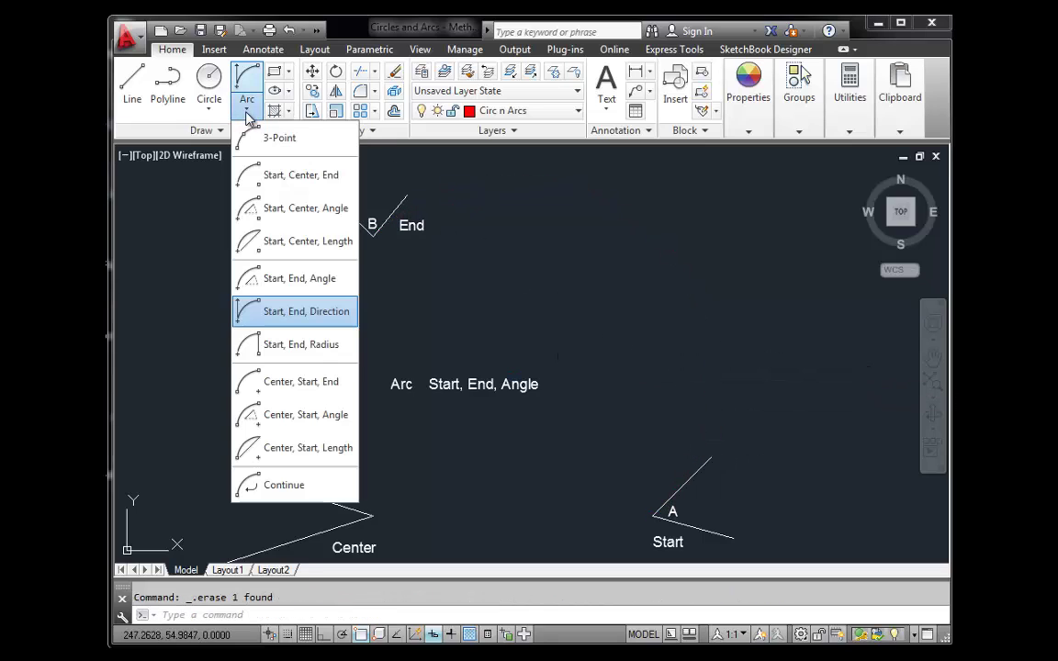
{"action": "left_click", "coordinate": [286, 349]}
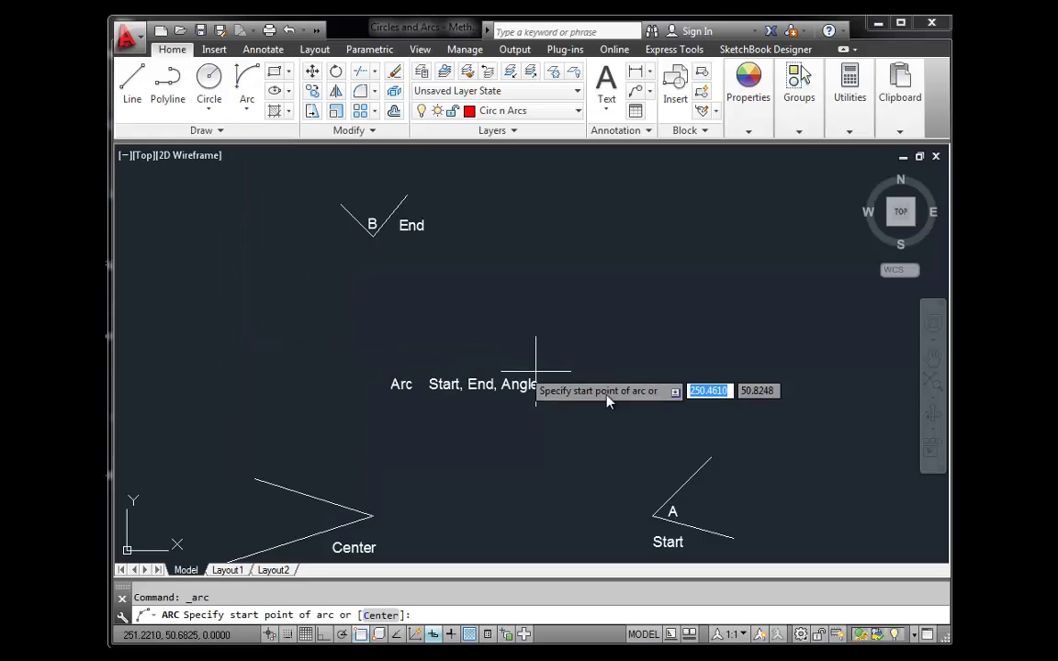
{"action": "left_click", "coordinate": [653, 517]}
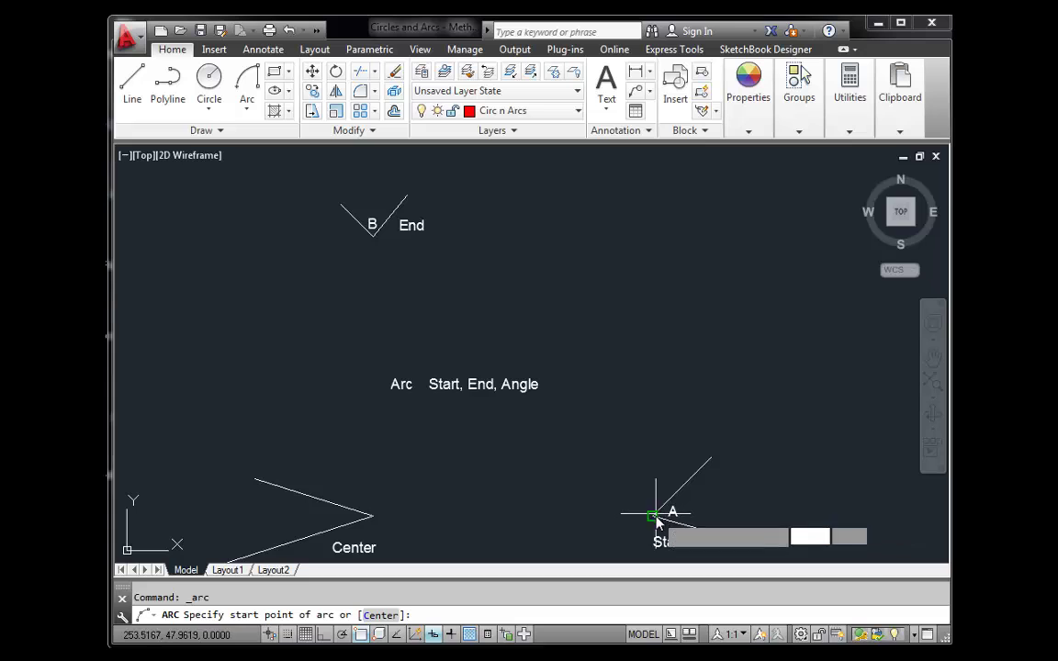
{"action": "left_click", "coordinate": [373, 236]}
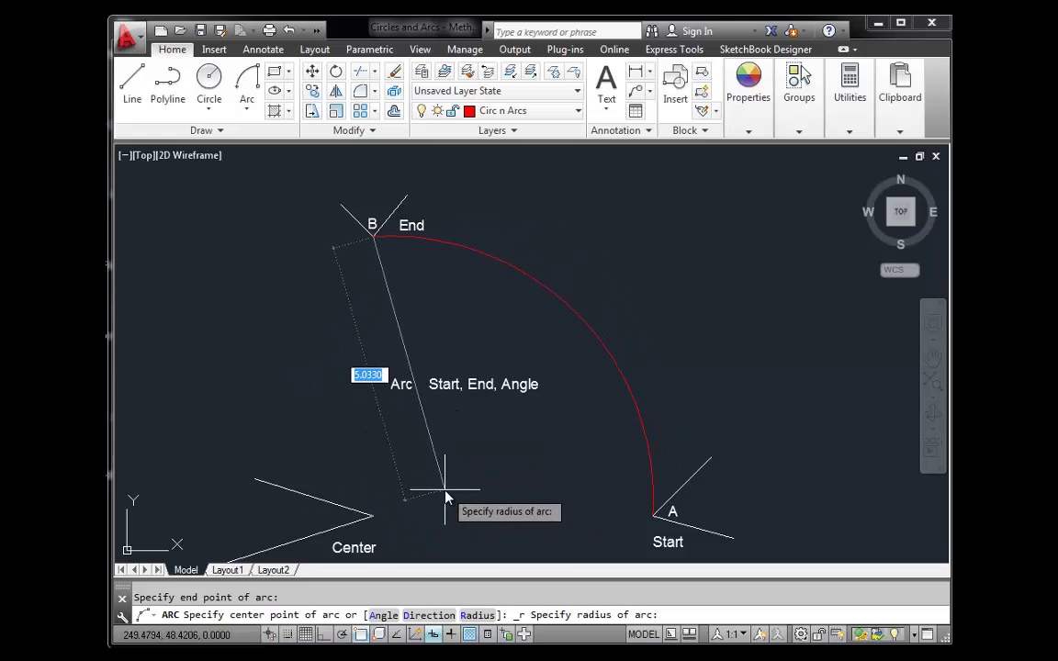
{"action": "type", "text": "5"}
{"action": "key", "text": "Return"}
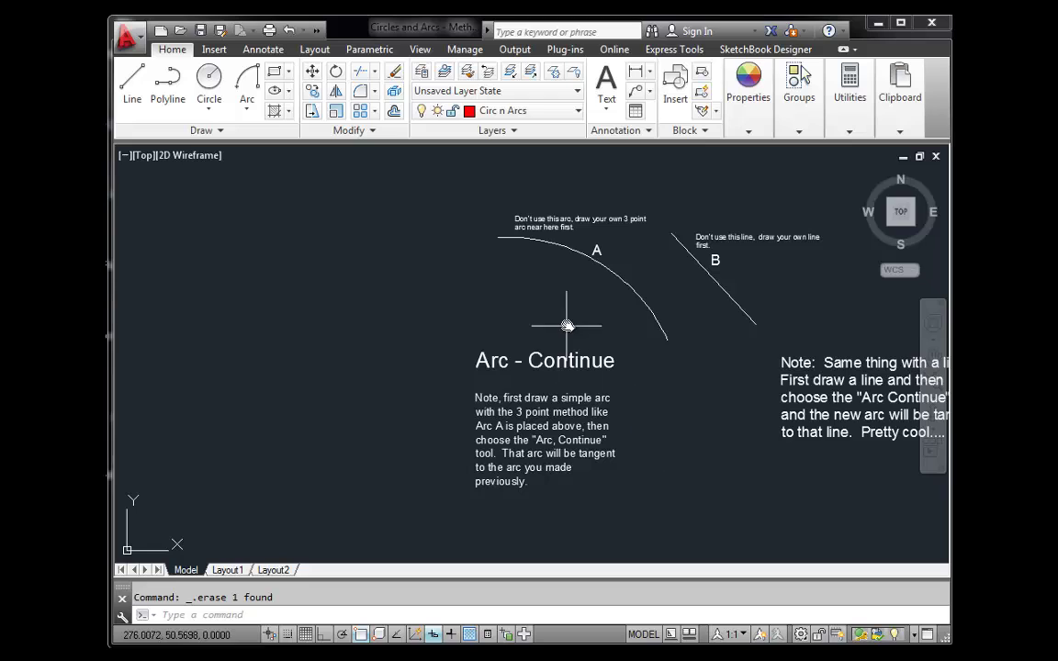
Draw a three-point arc just below sample arc A in the "Arc - Continue" exercise, running from its lower end to its upper end.
{"action": "middle_click_drag", "start_coordinate": [566, 325], "coordinate": [592, 370]}
{"action": "scroll", "coordinate": [597, 359], "scroll_direction": "up", "scroll_amount": 2}
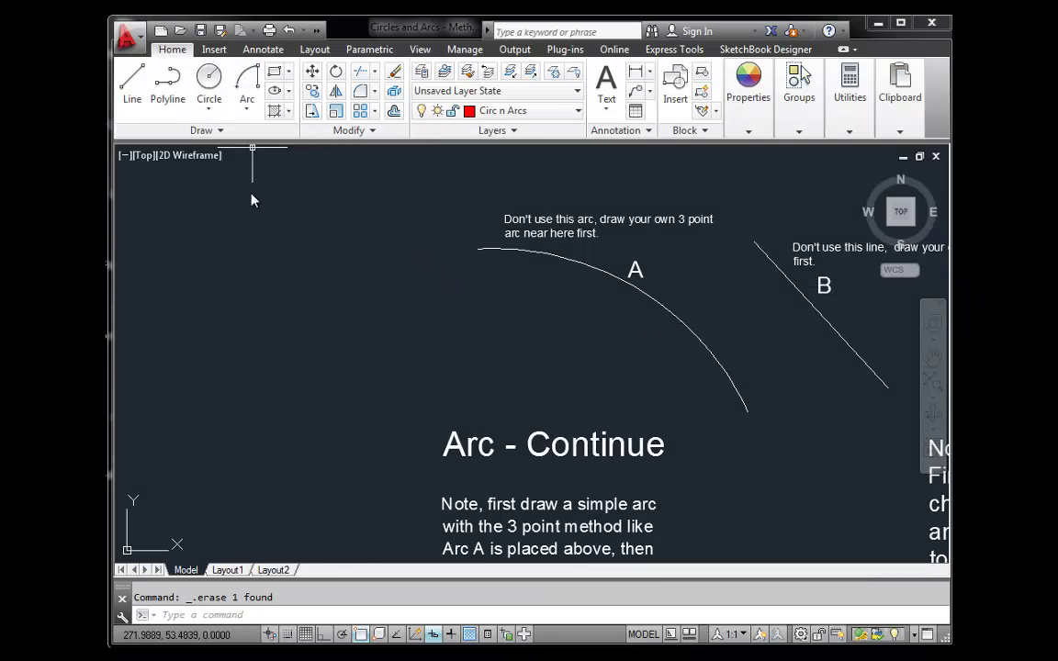
{"action": "key", "text": "Return"}
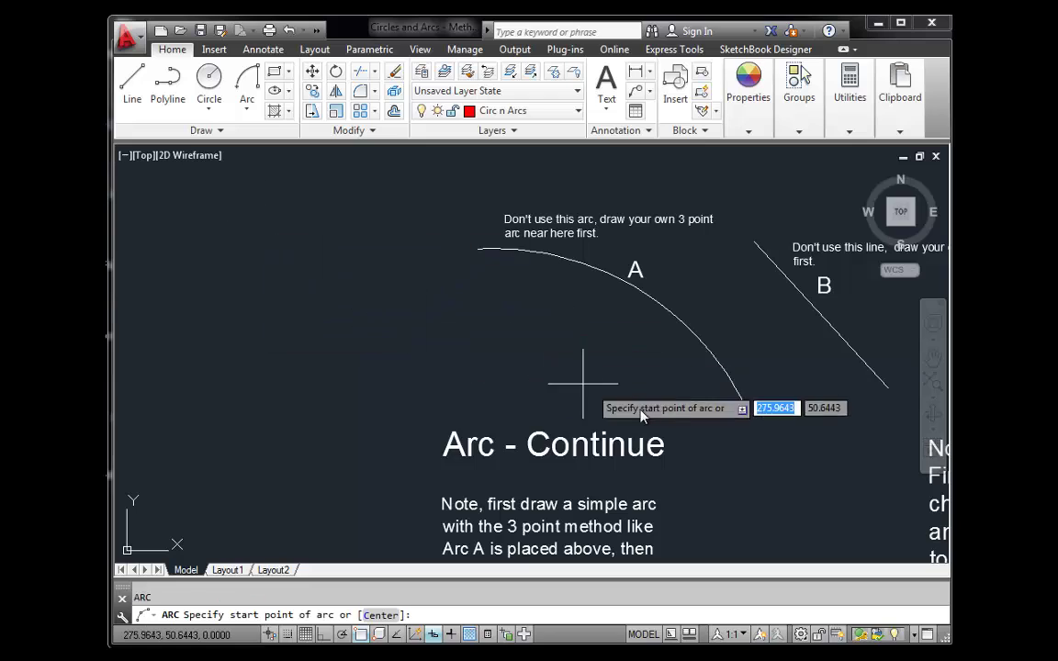
{"action": "left_click", "coordinate": [732, 436]}
{"action": "left_click", "coordinate": [514, 299]}
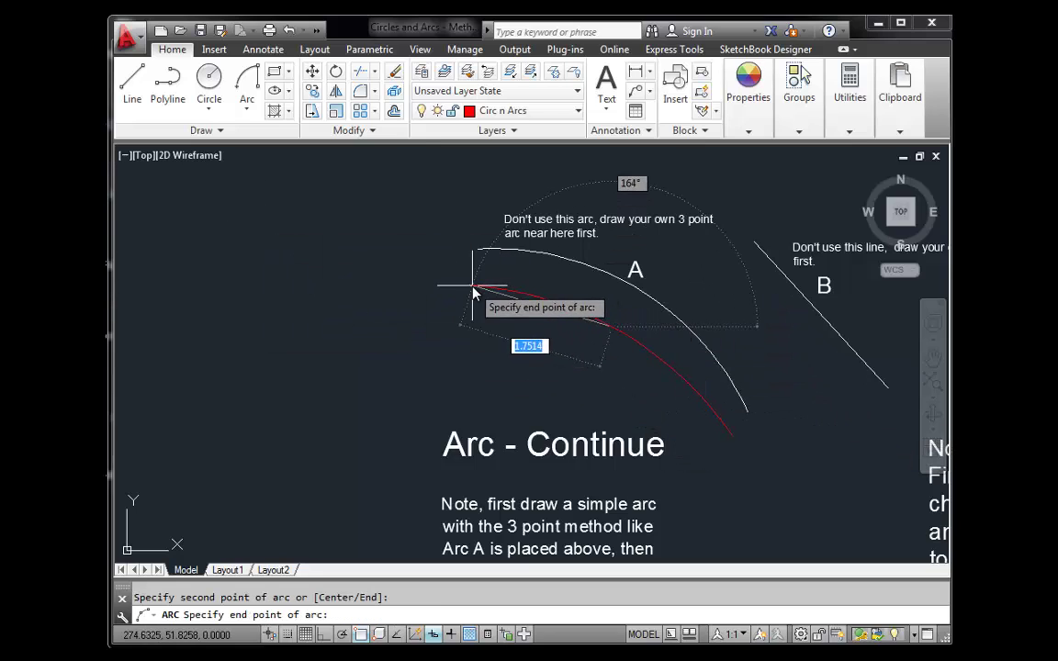
{"action": "left_click", "coordinate": [471, 287]}
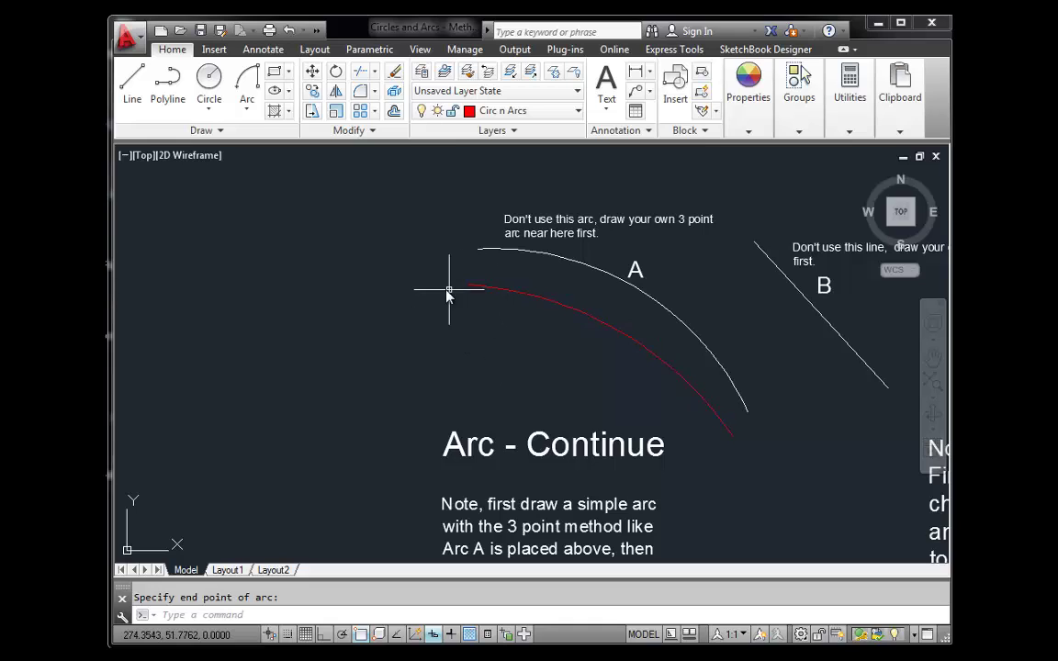
Add a Continue arc tangent to the upper end of the new three-point arc, looping back to end just above the "Arc - Continue" heading.
{"action": "left_click", "coordinate": [248, 112]}
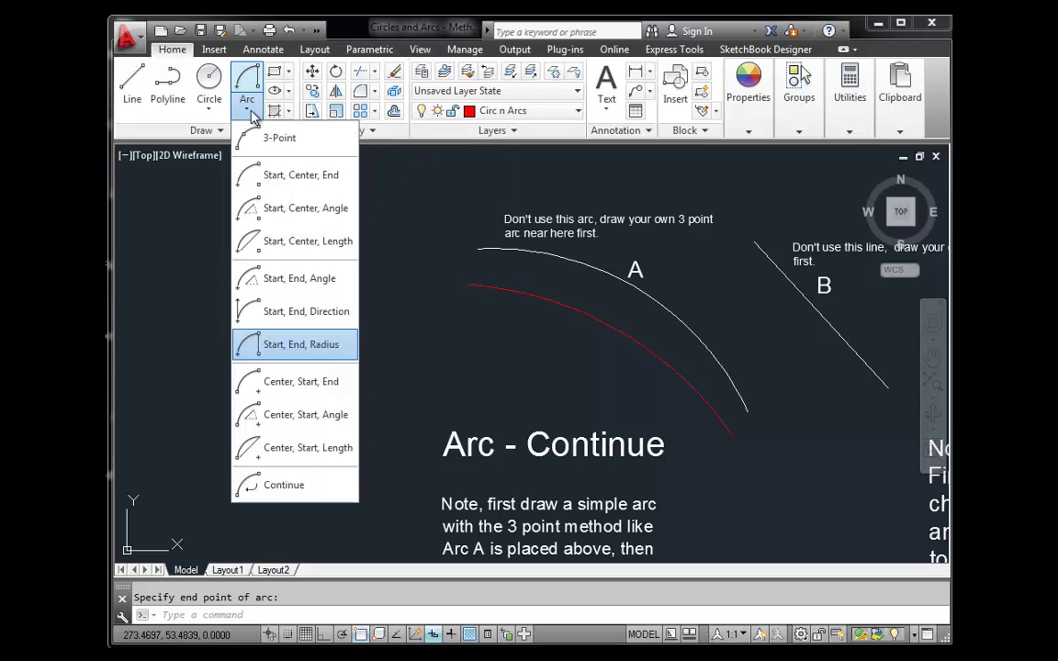
{"action": "left_click", "coordinate": [289, 491]}
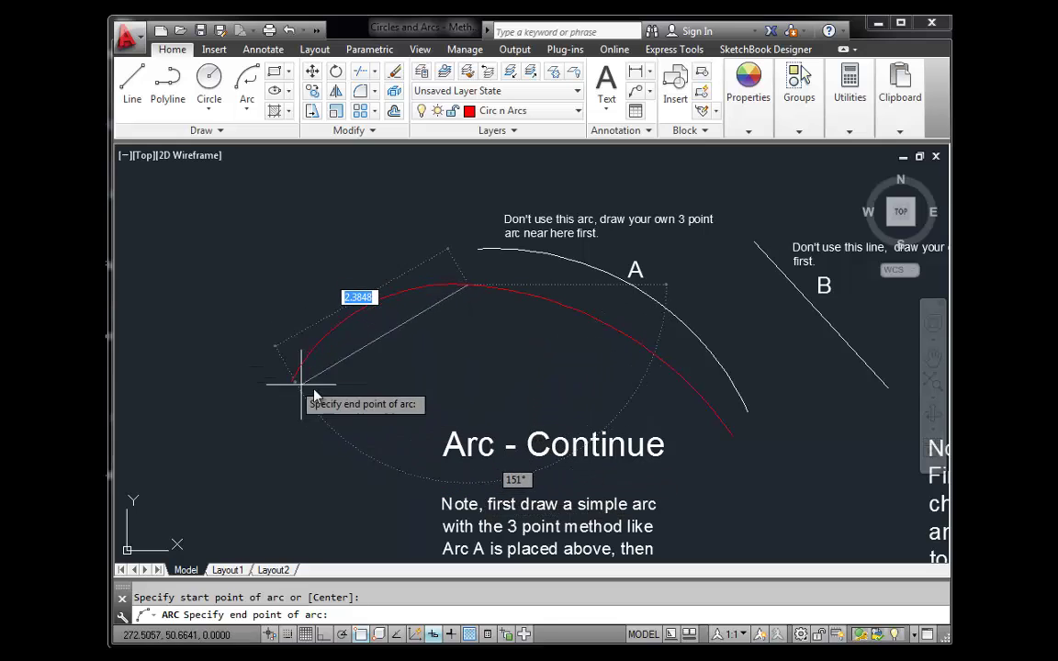
{"action": "left_click", "coordinate": [486, 424]}
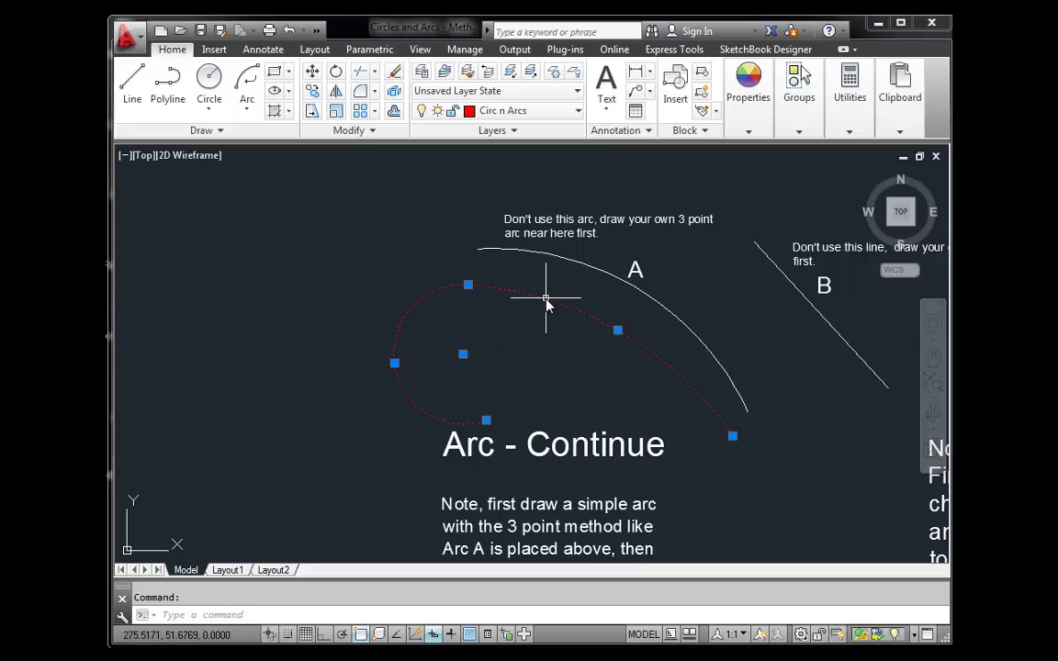
Draw a single line segment beside and roughly parallel to sample line B, from its lower end to its upper end.
{"action": "mouse_move", "coordinate": [753, 331]}
{"action": "middle_mouse_down"}
{"action": "mouse_move", "coordinate": [654, 355]}
{"action": "mouse_move", "coordinate": [623, 291]}
{"action": "middle_mouse_up"}
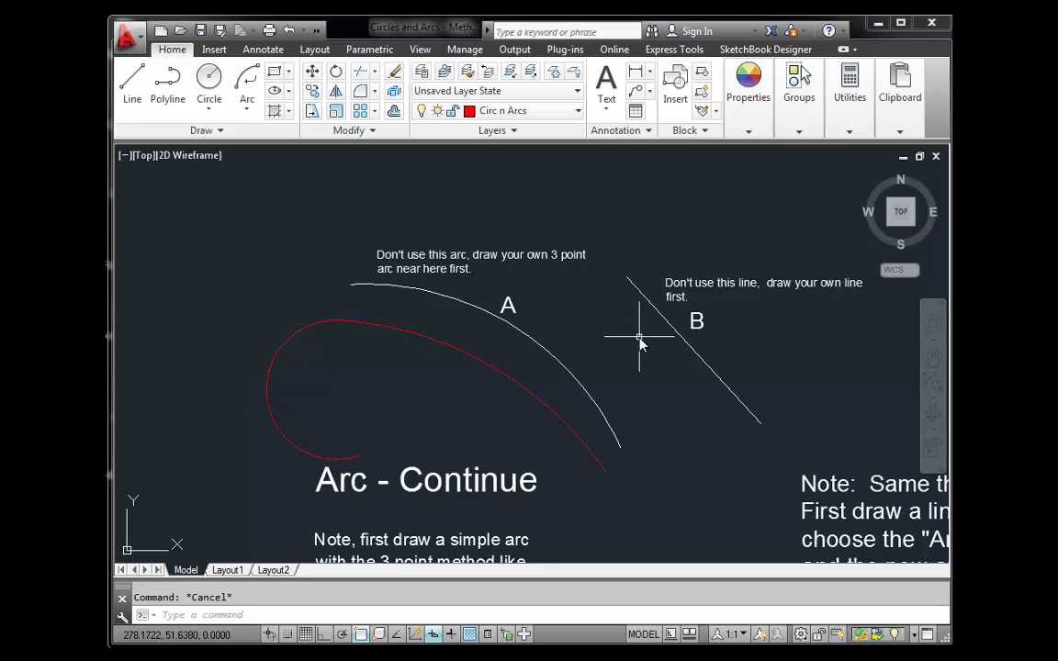
{"action": "key", "text": "l"}
{"action": "key", "text": "Return"}
{"action": "left_click", "coordinate": [737, 442]}
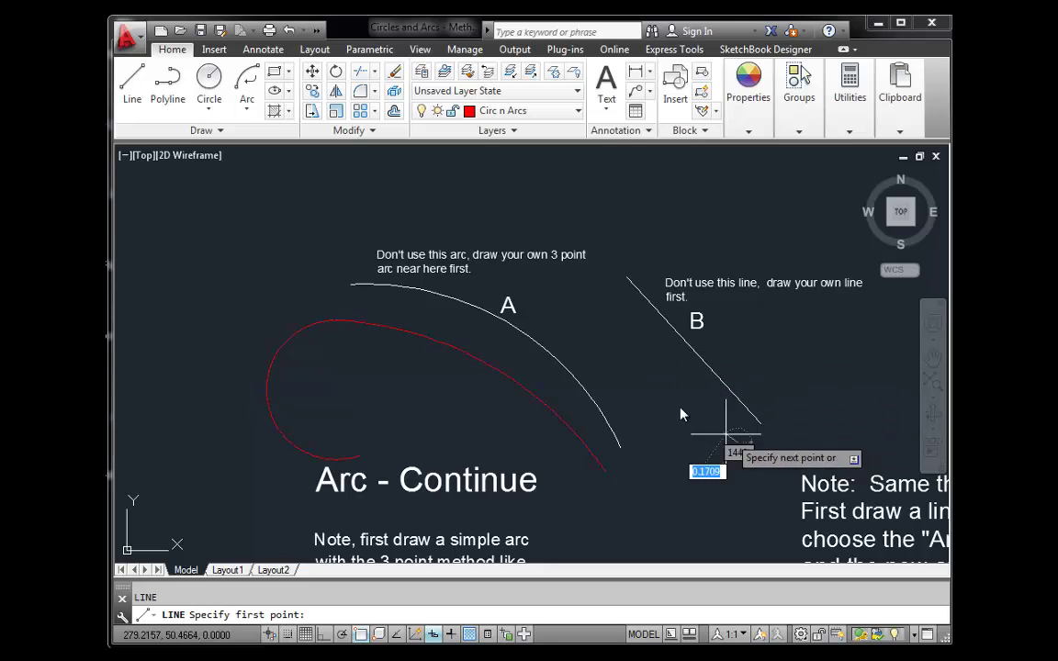
{"action": "left_click", "coordinate": [601, 292]}
{"action": "key", "text": "Escape"}
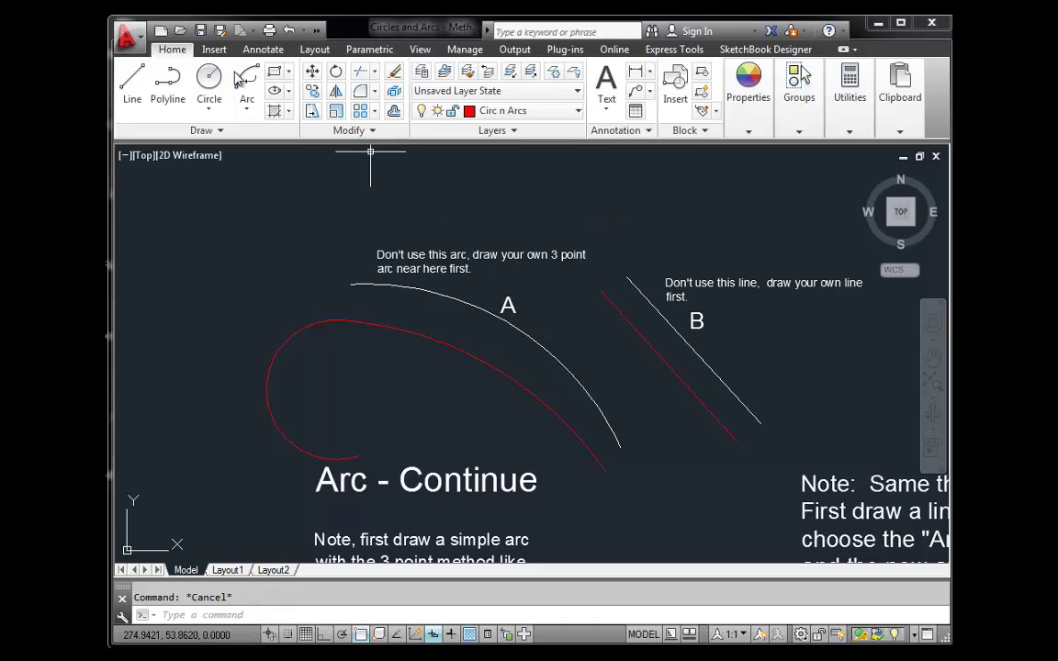
Add a Continue arc tangent to the upper end of the new line, curving over and down across sample arc A.
{"action": "left_click", "coordinate": [247, 109]}
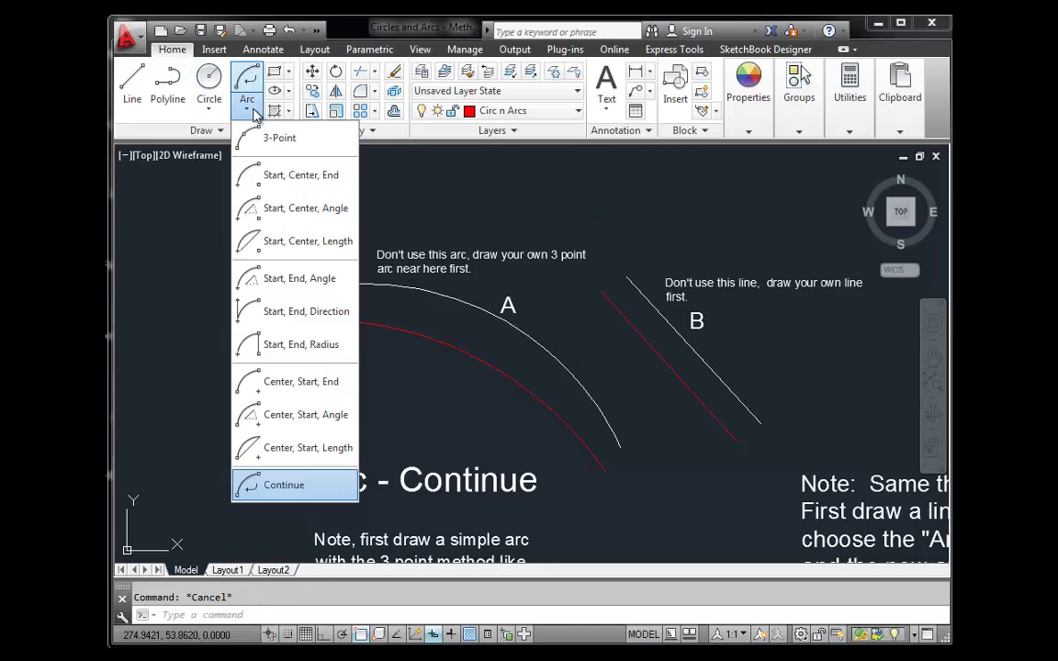
{"action": "left_click", "coordinate": [286, 487]}
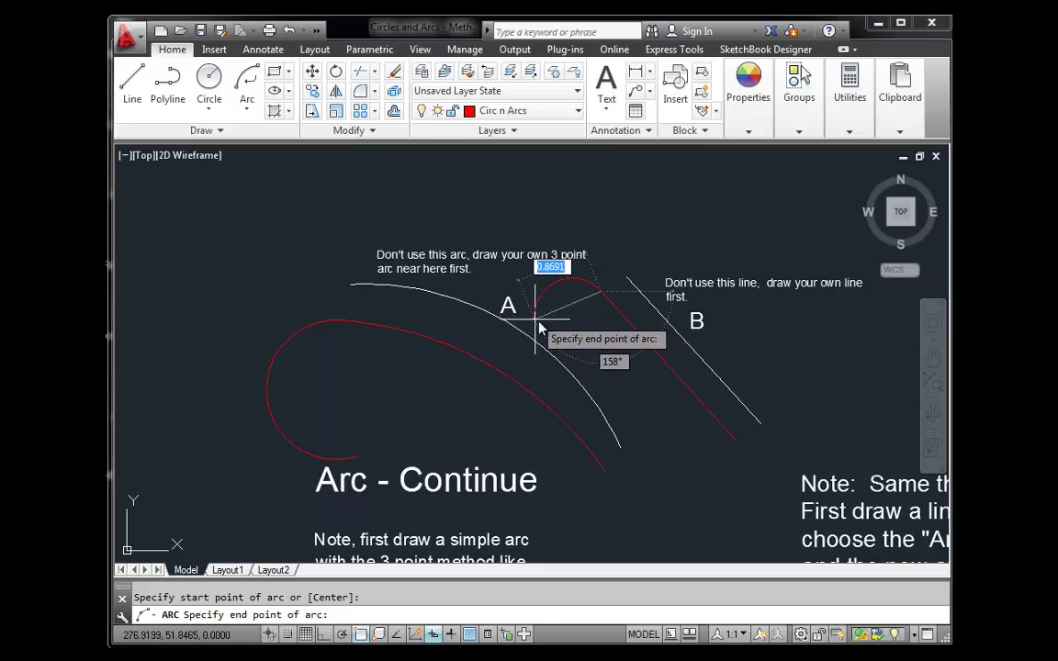
{"action": "left_click", "coordinate": [459, 403]}
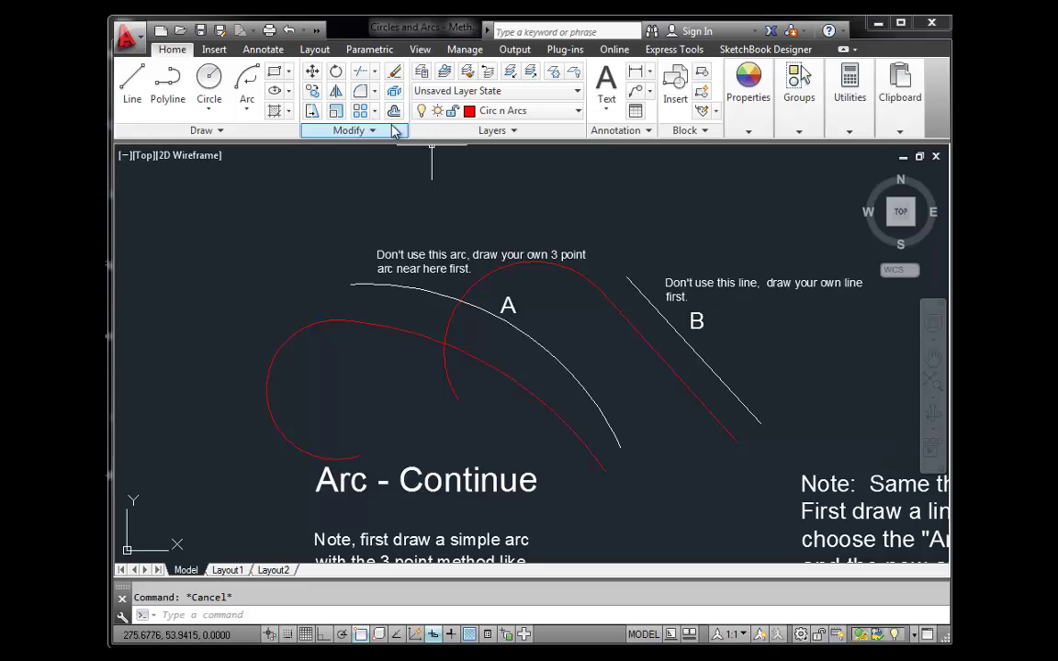
Look over the arc placement methods, the five arc exercises, and the START HERE and FINISHED sets in the drawing.
{"action": "left_click", "coordinate": [247, 110]}
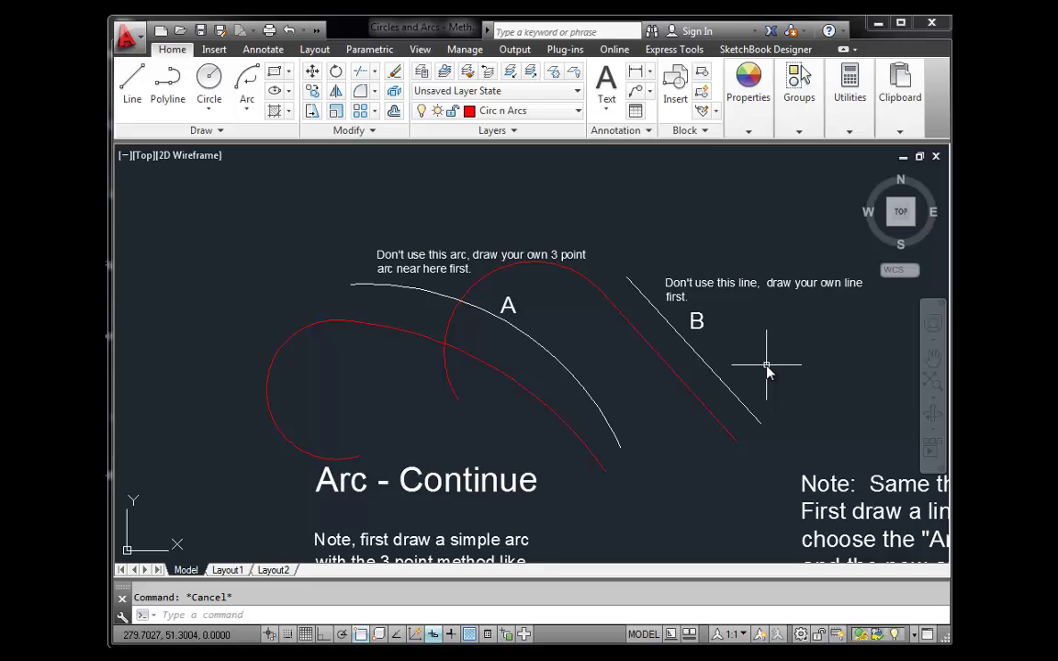
{"action": "scroll", "coordinate": [767, 369], "scroll_direction": "down", "scroll_amount": 5}
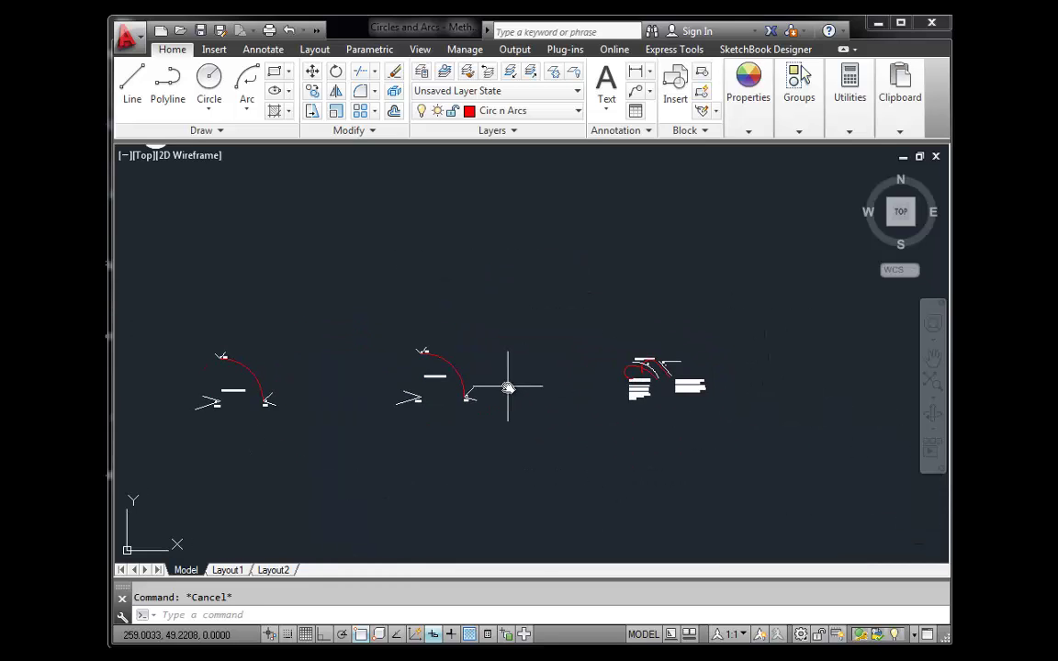
{"action": "middle_click_drag", "start_coordinate": [508, 378], "coordinate": [509, 386]}
{"action": "scroll", "coordinate": [574, 377], "scroll_direction": "up", "scroll_amount": 3}
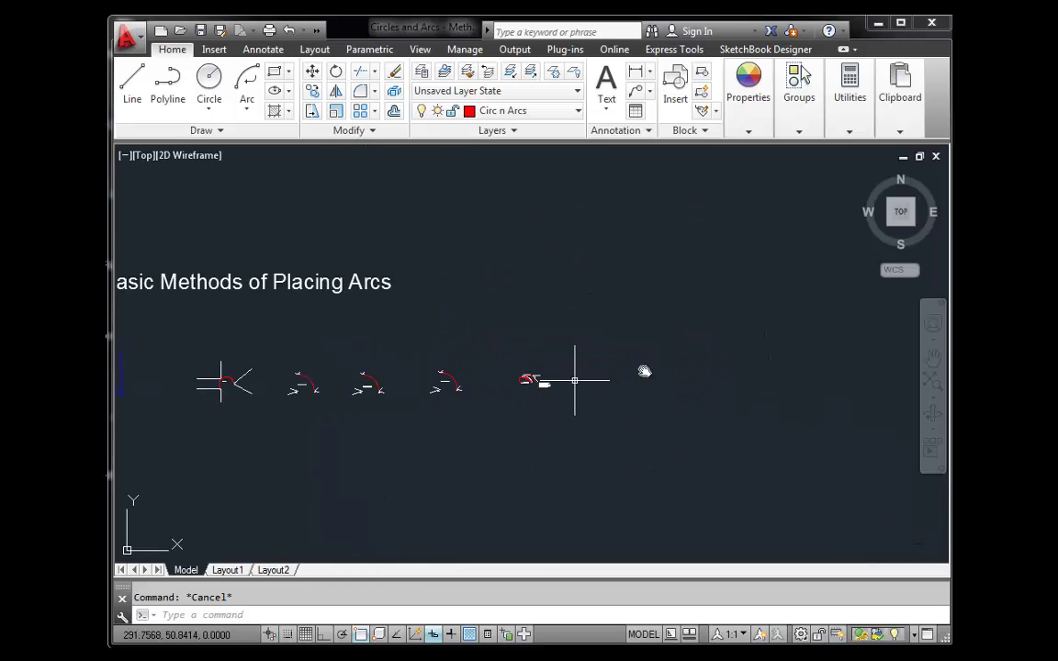
{"action": "mouse_move", "coordinate": [642, 371]}
{"action": "middle_mouse_down"}
{"action": "mouse_move", "coordinate": [607, 374]}
{"action": "mouse_move", "coordinate": [614, 343]}
{"action": "middle_mouse_up"}
{"action": "scroll", "coordinate": [608, 375], "scroll_direction": "up", "scroll_amount": 2}
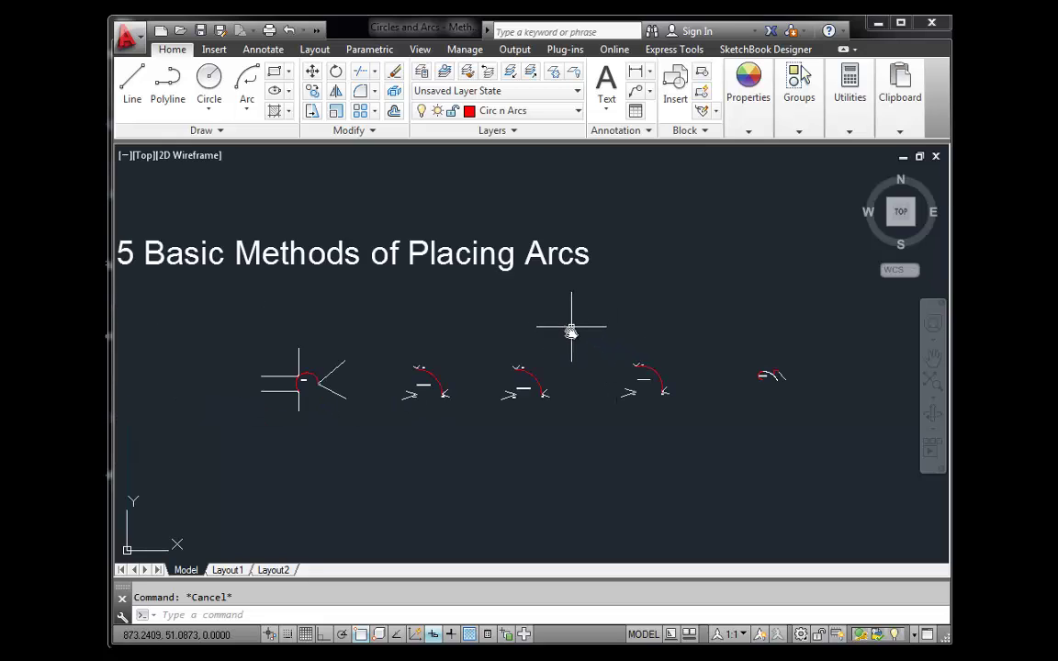
{"action": "scroll", "coordinate": [488, 336], "scroll_direction": "down", "scroll_amount": 3}
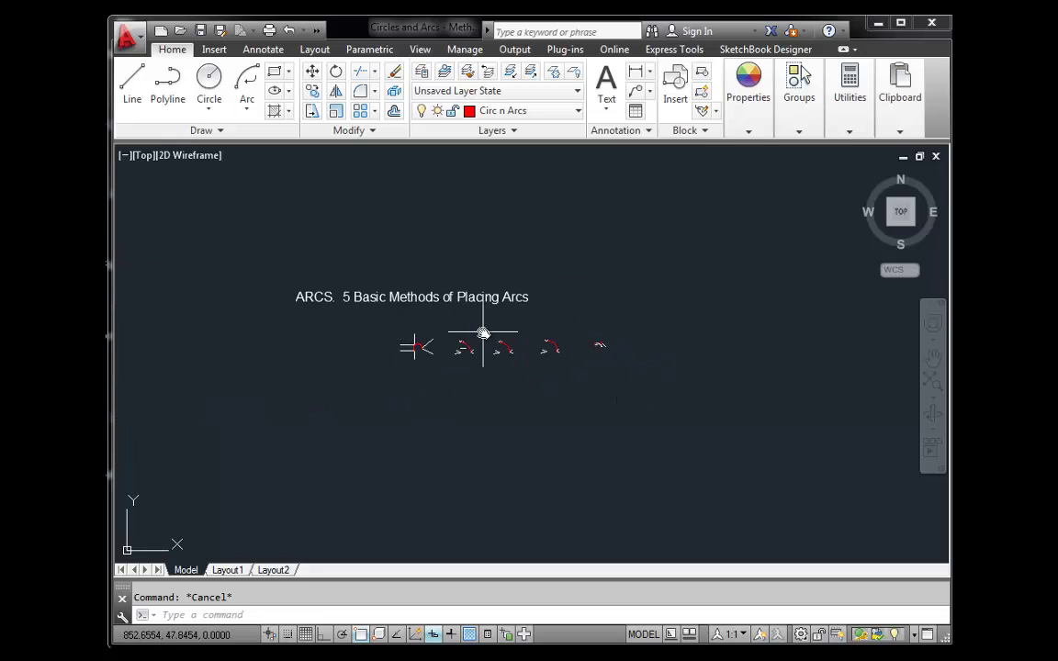
{"action": "scroll", "coordinate": [377, 354], "scroll_direction": "up", "scroll_amount": 5}
{"action": "mouse_move", "coordinate": [373, 359]}
{"action": "middle_mouse_down"}
{"action": "mouse_move", "coordinate": [567, 338]}
{"action": "mouse_move", "coordinate": [723, 370]}
{"action": "middle_mouse_up"}
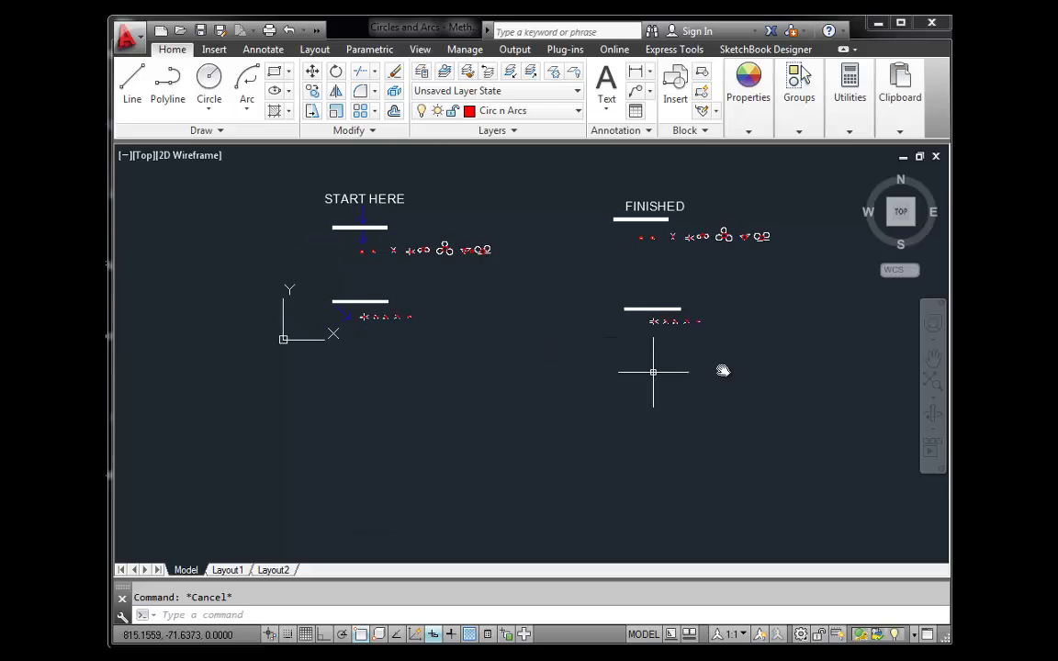